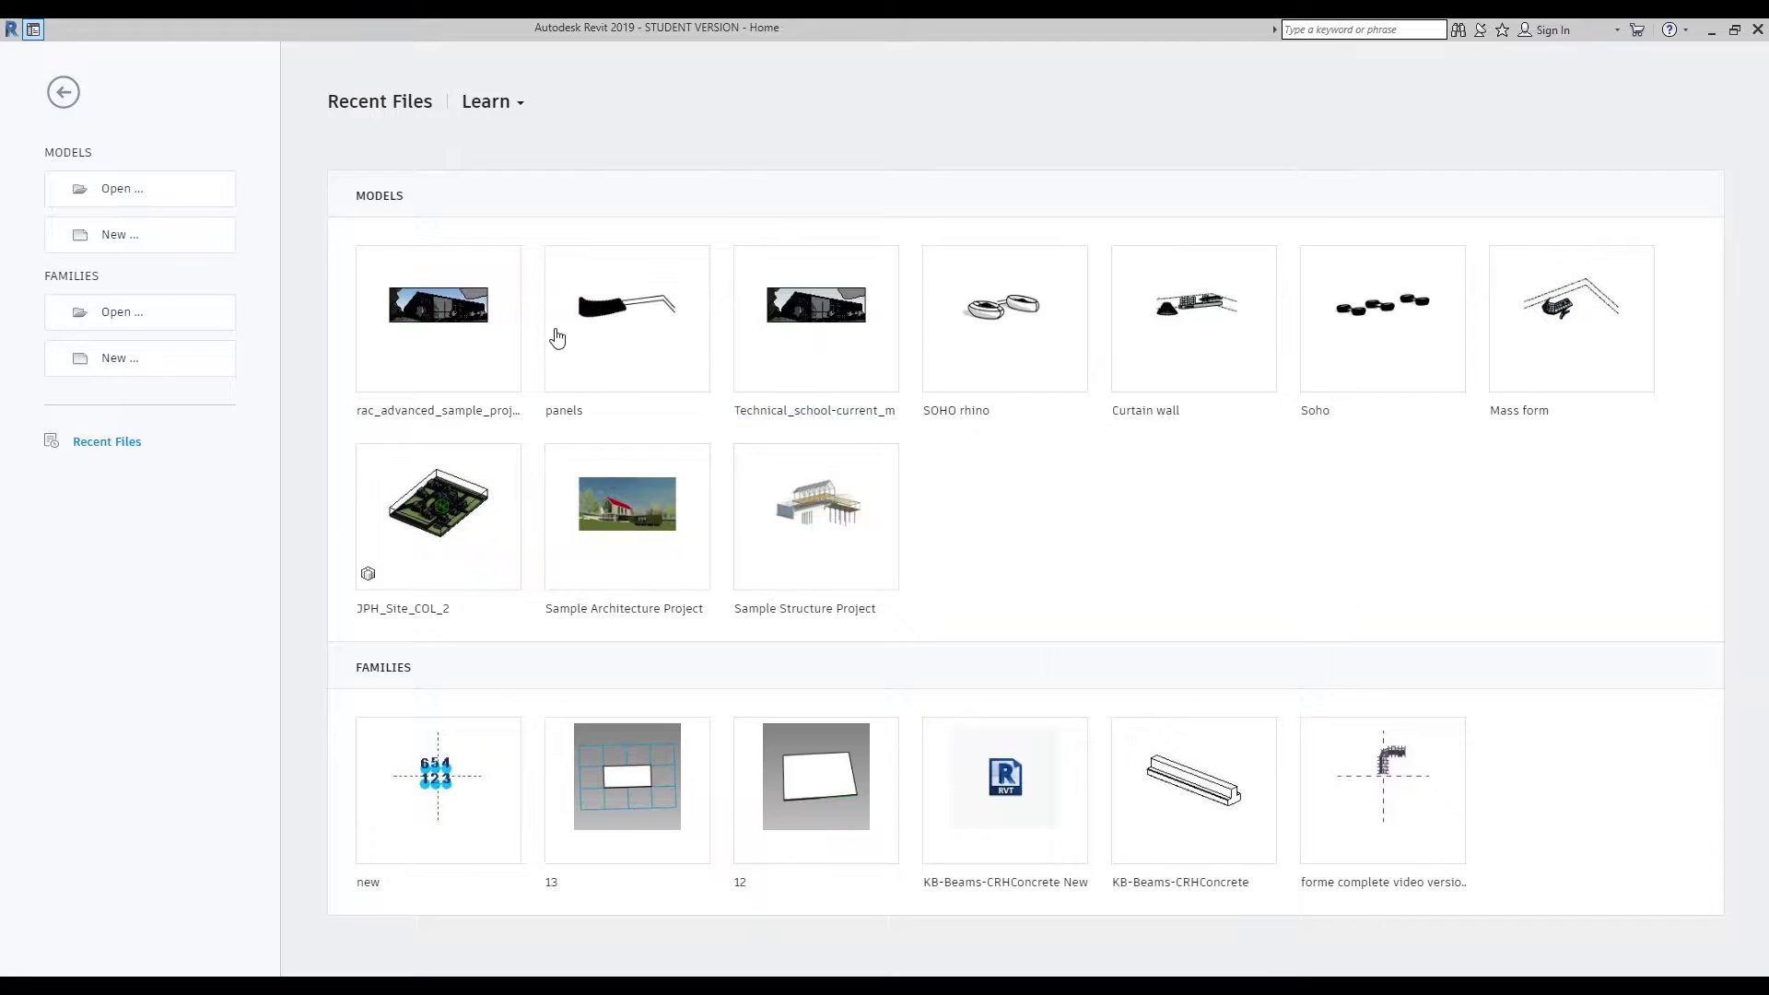
# Open the rac_advanced_sample_project model from the recent files and display its Room Finish Schedule
pyautogui.click(448, 332)
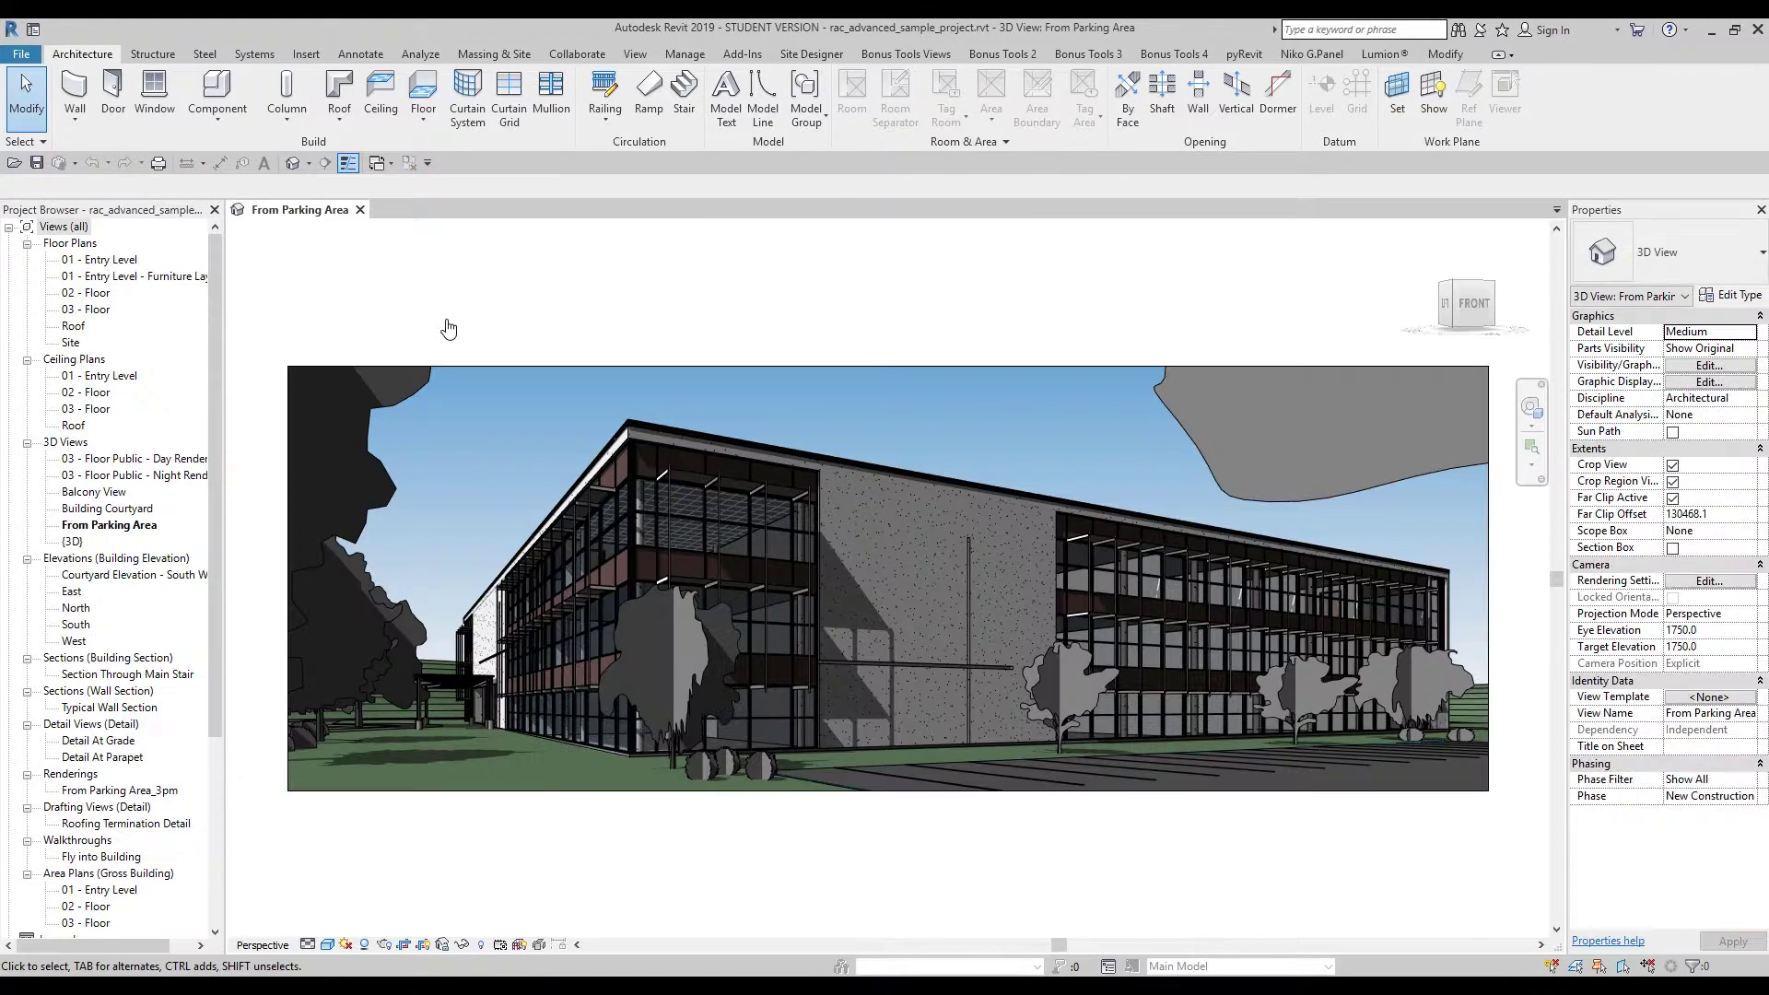
pyautogui.moveTo(221, 444); pyautogui.dragTo(215, 632)
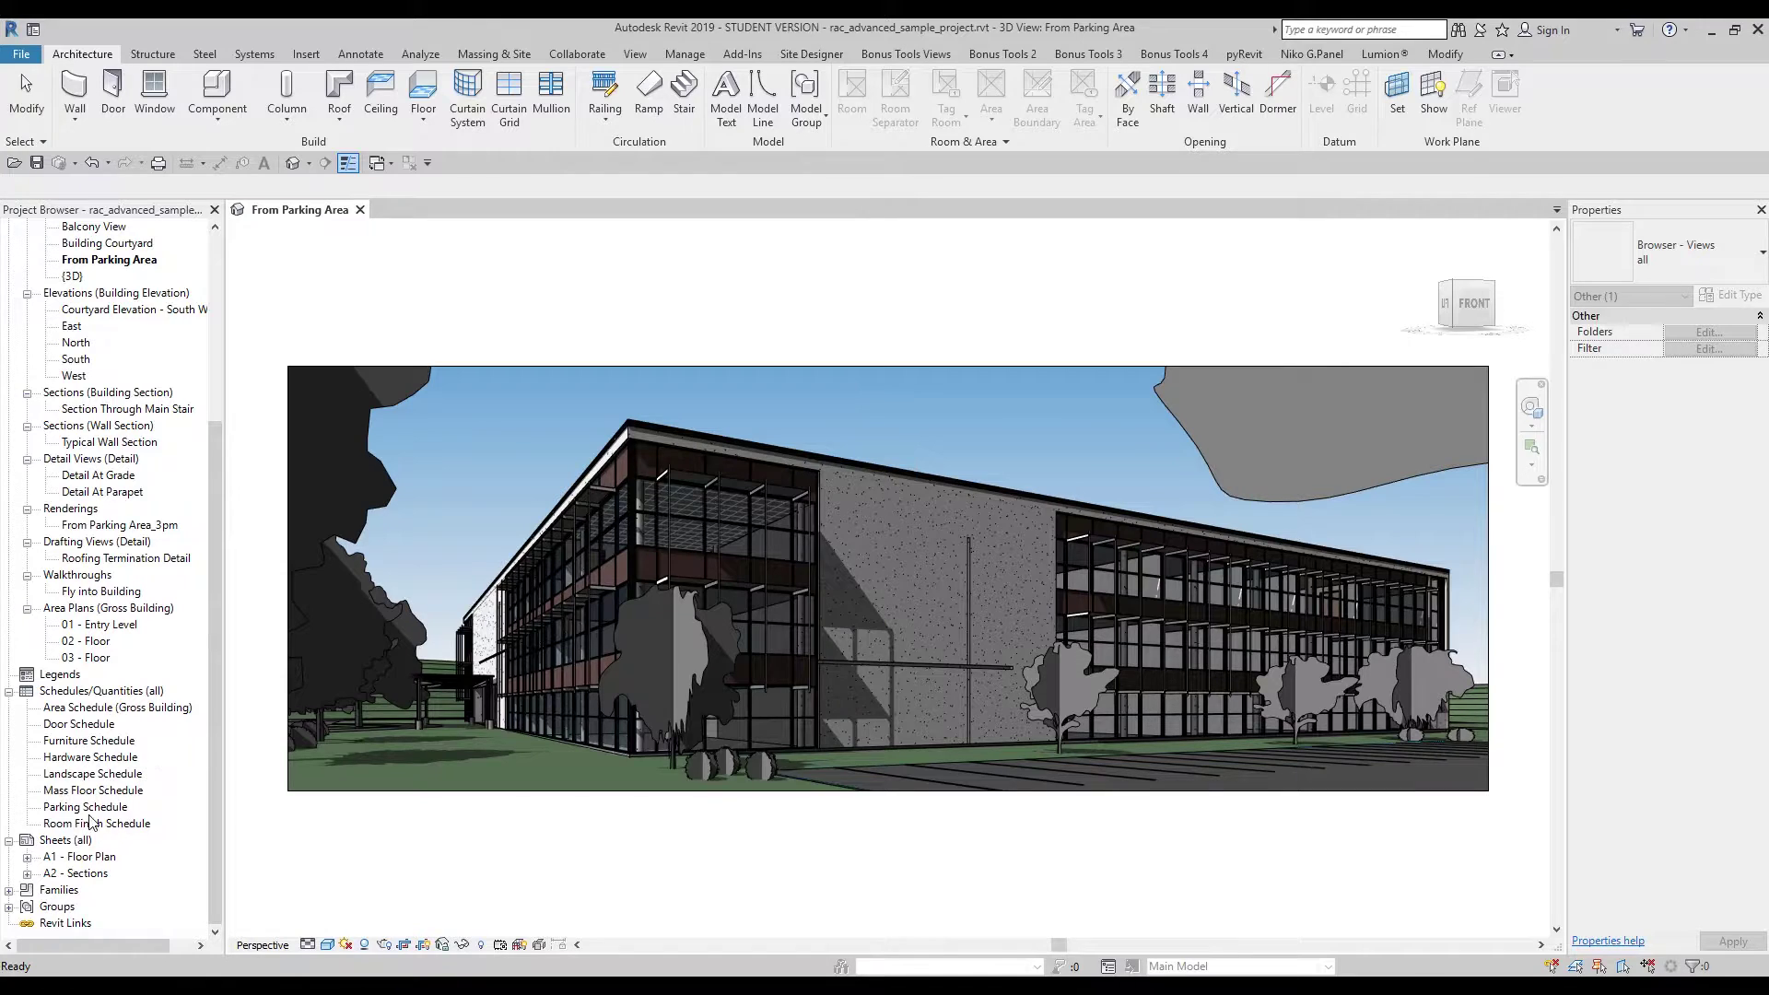
pyautogui.click(96, 826)
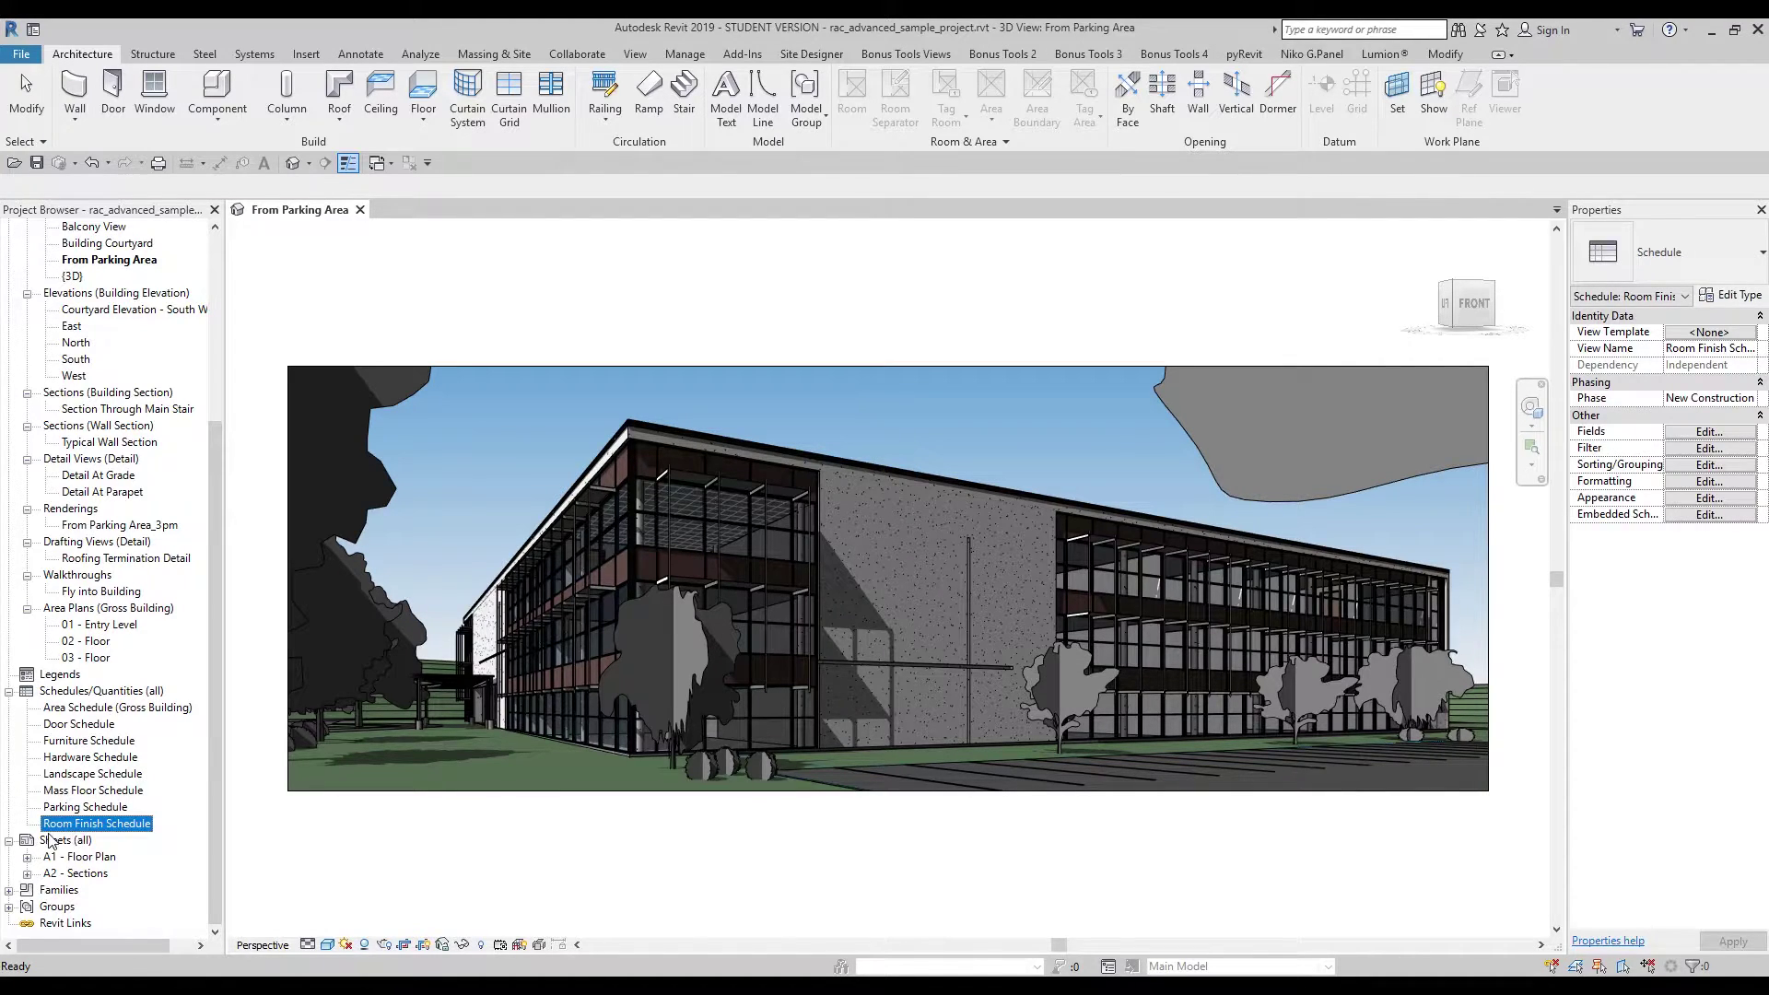
pyautogui.doubleClick(63, 825)
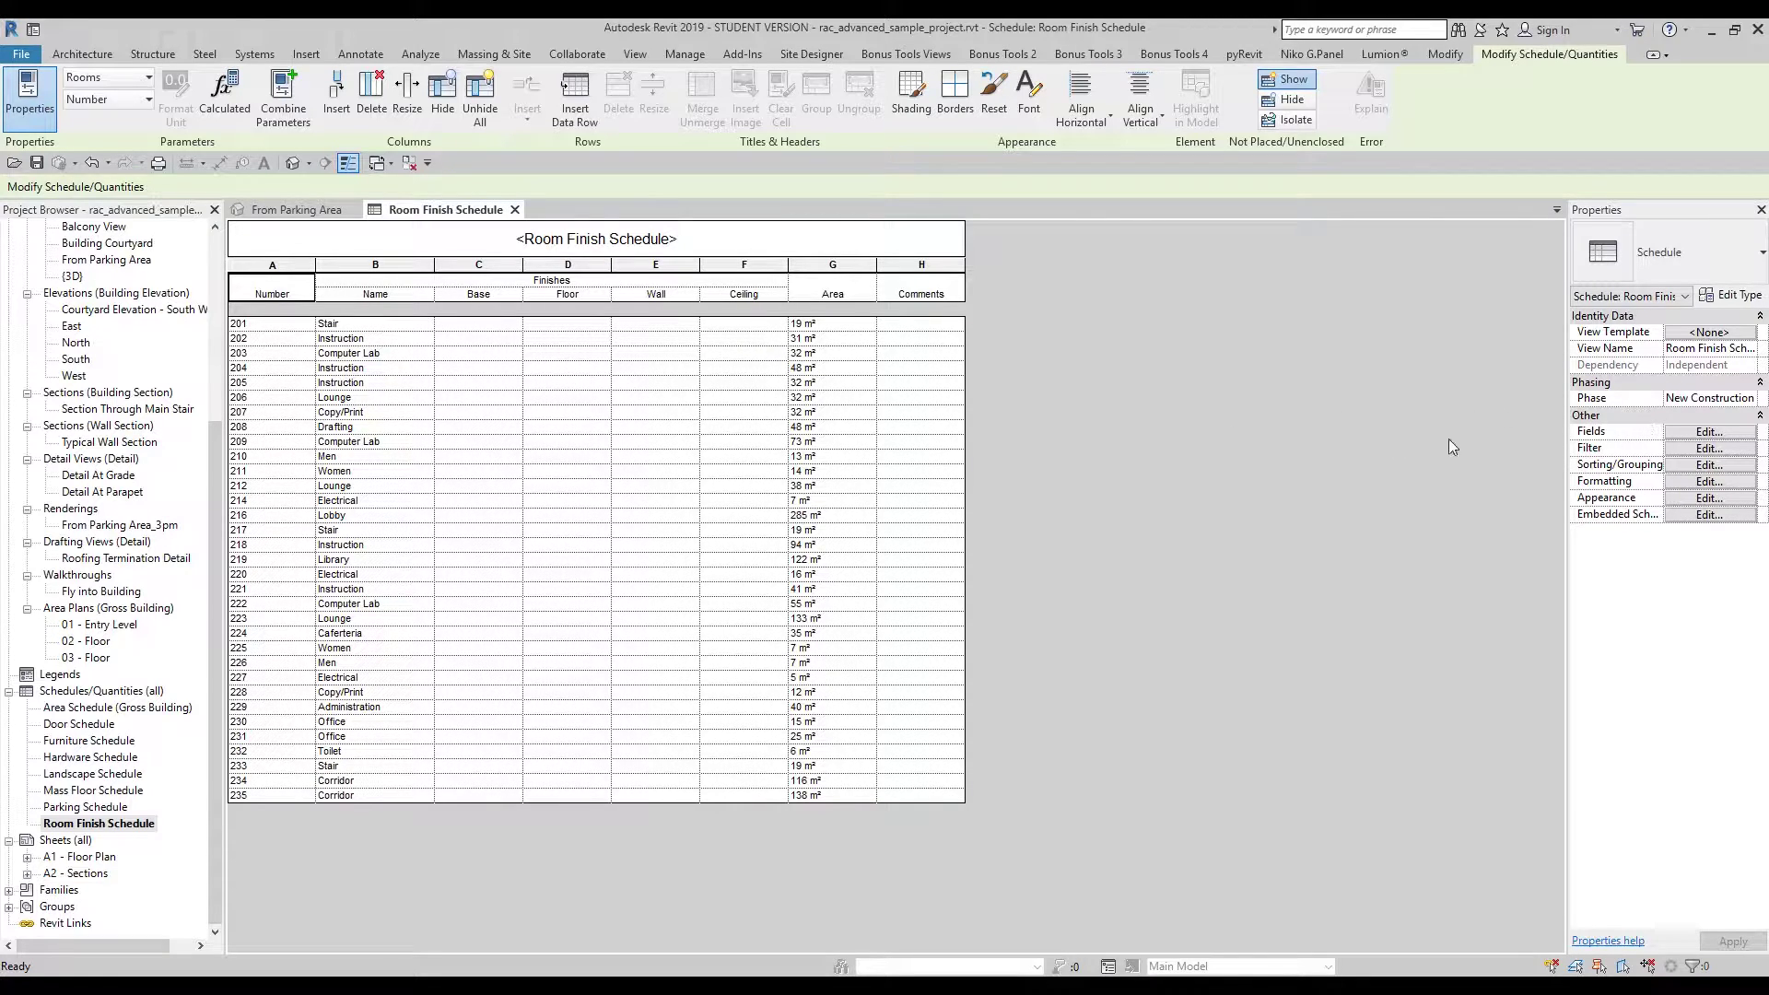
# Enable grand totals for the Room Finish Schedule, showing title, count, and totals
pyautogui.click(1709, 433)
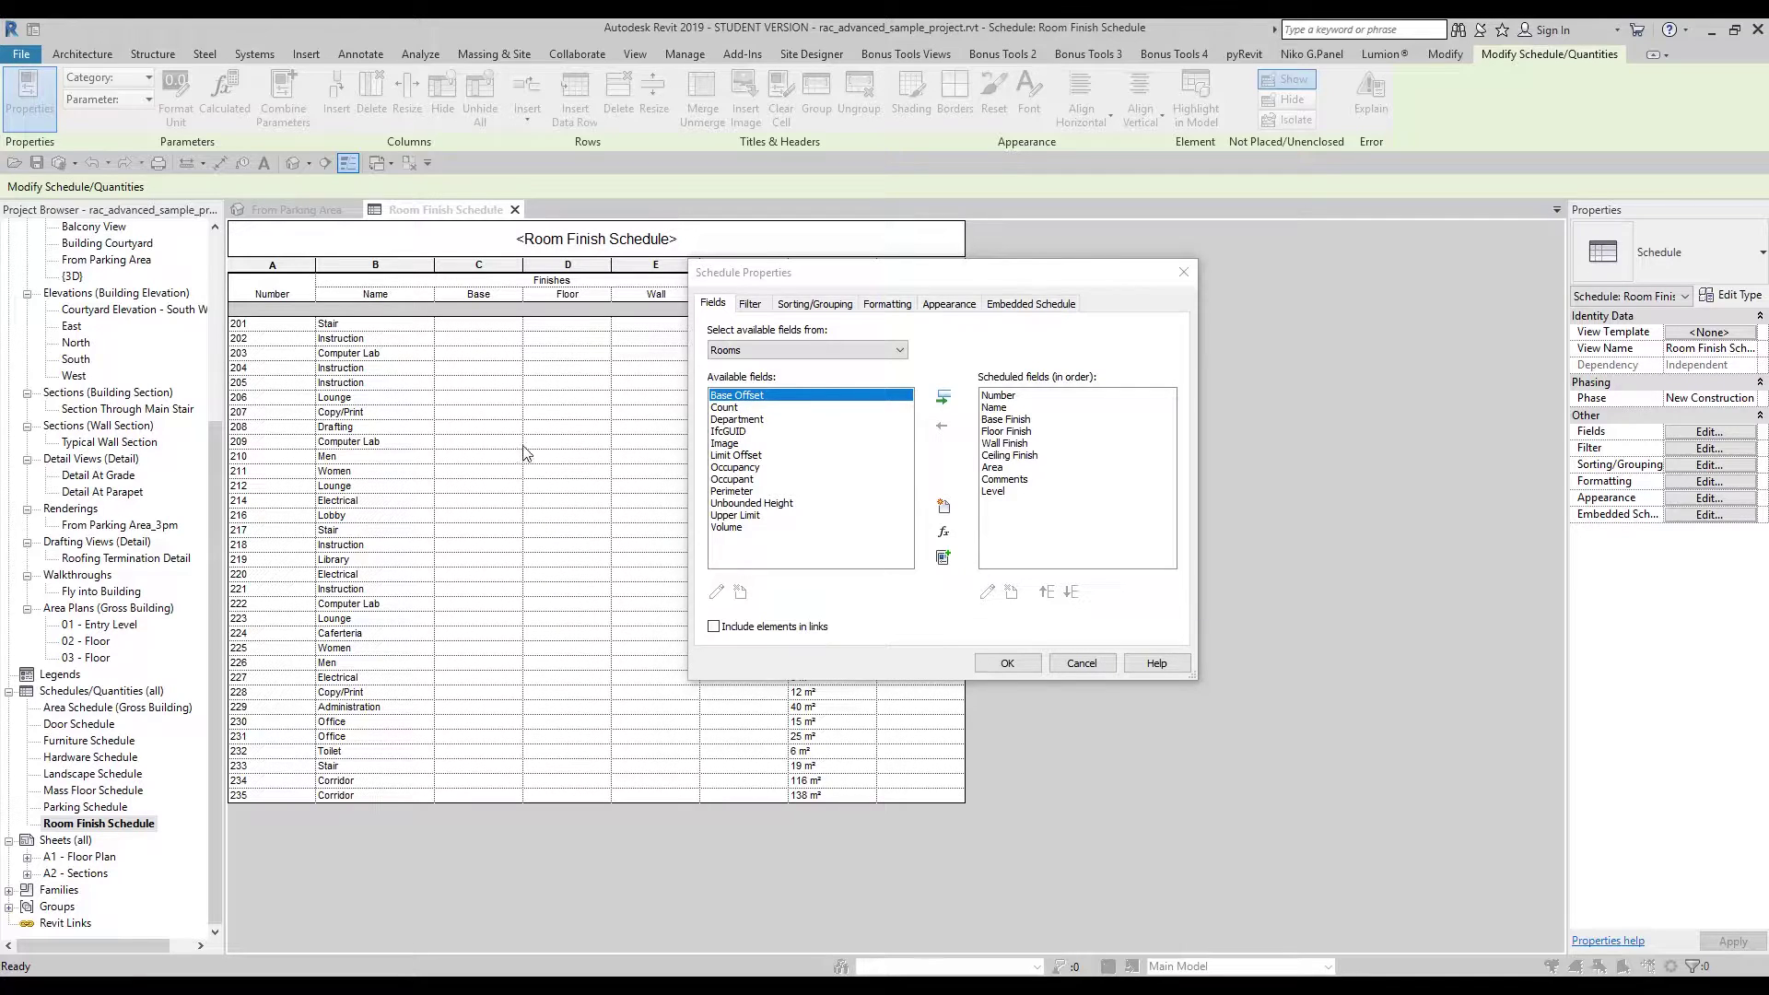
pyautogui.moveTo(809, 279); pyautogui.dragTo(1095, 292)
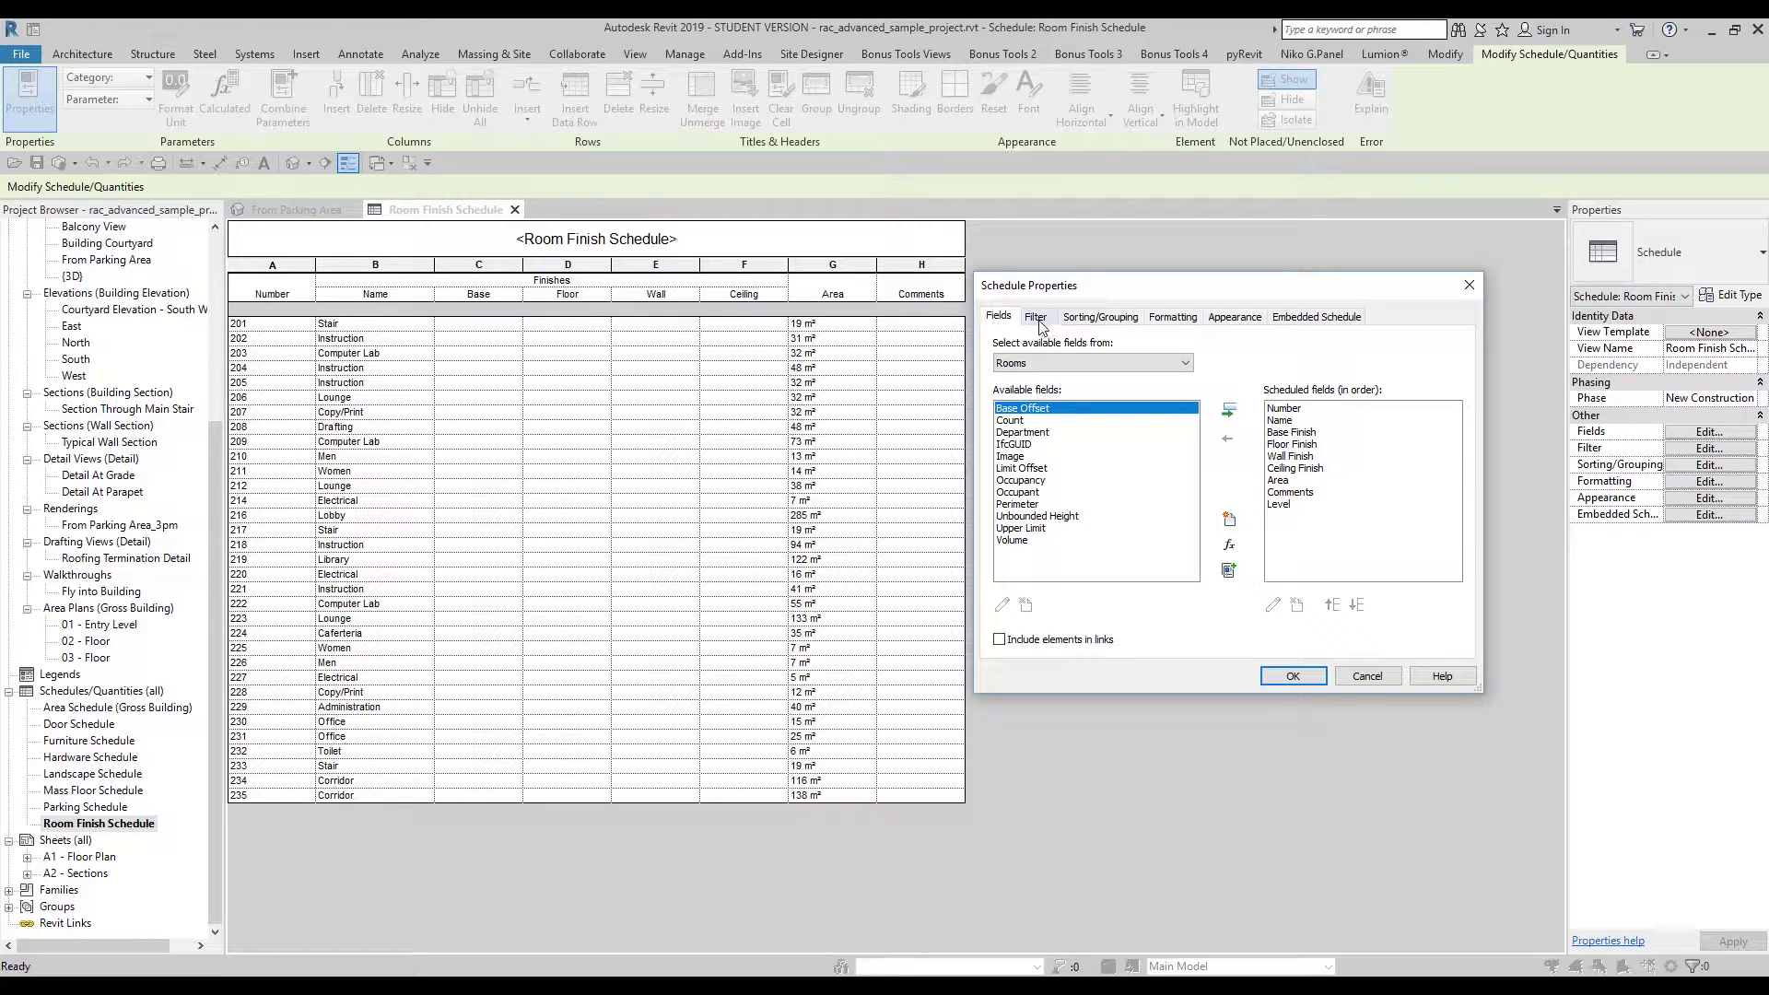
pyautogui.click(1102, 318)
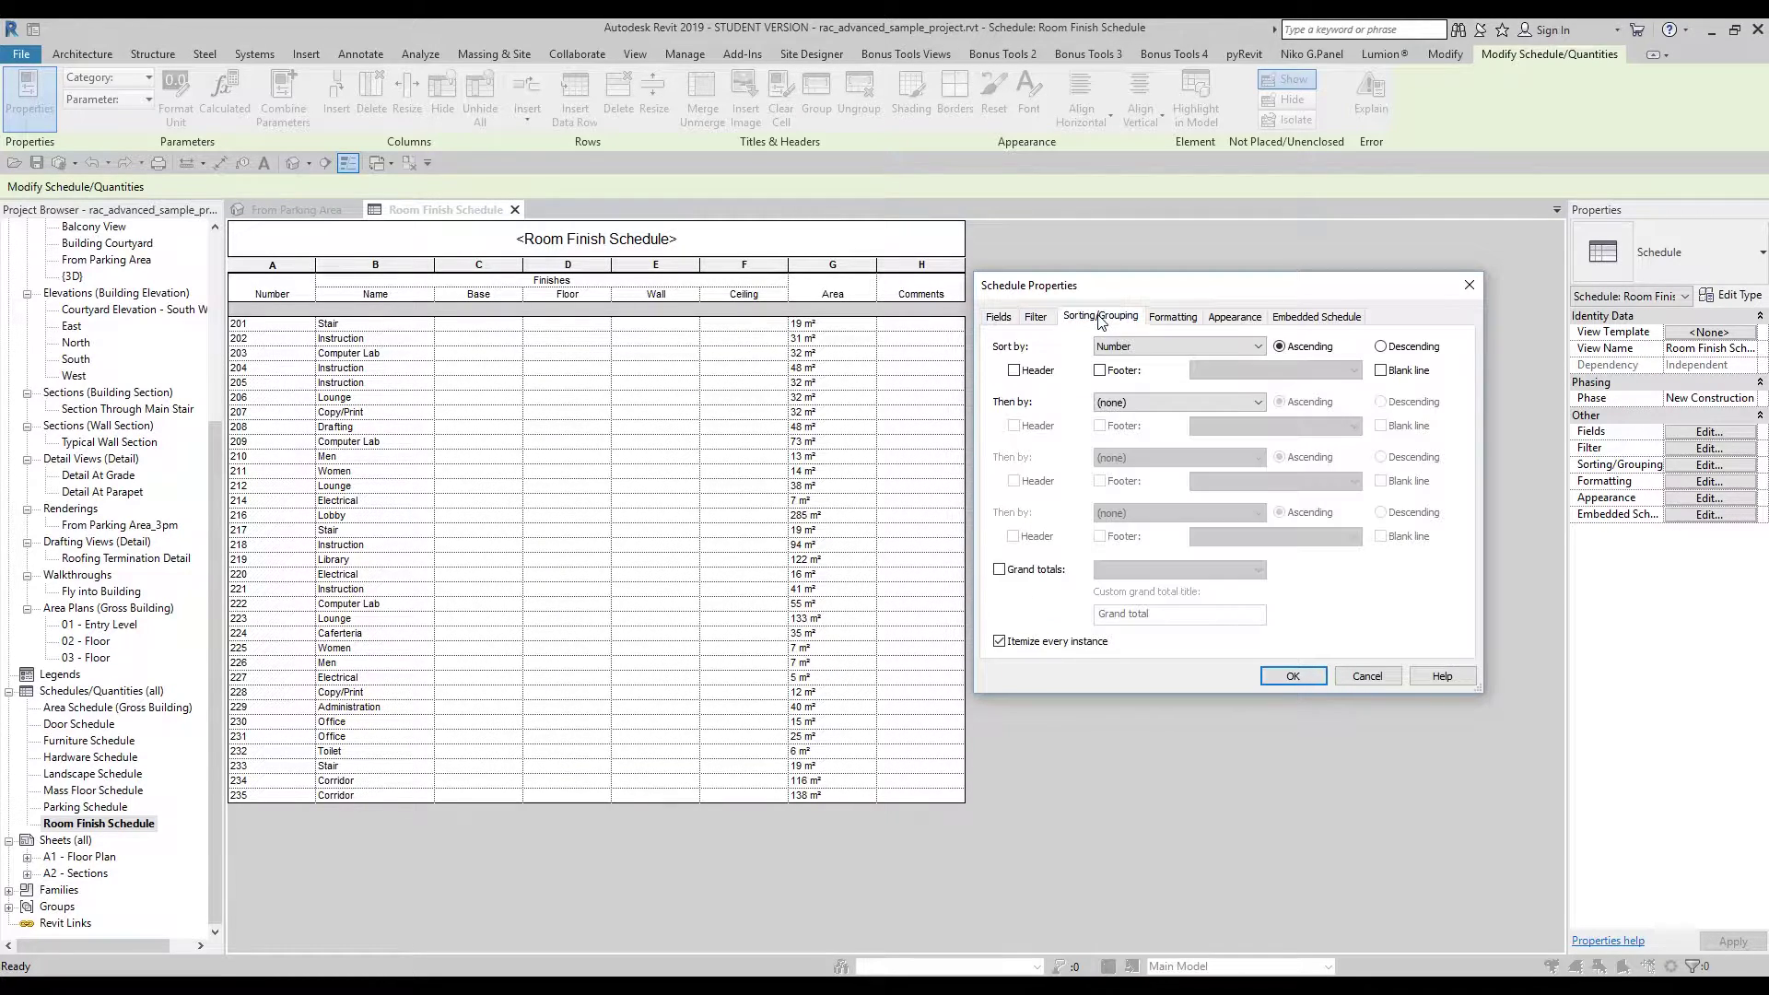
pyautogui.click(999, 570)
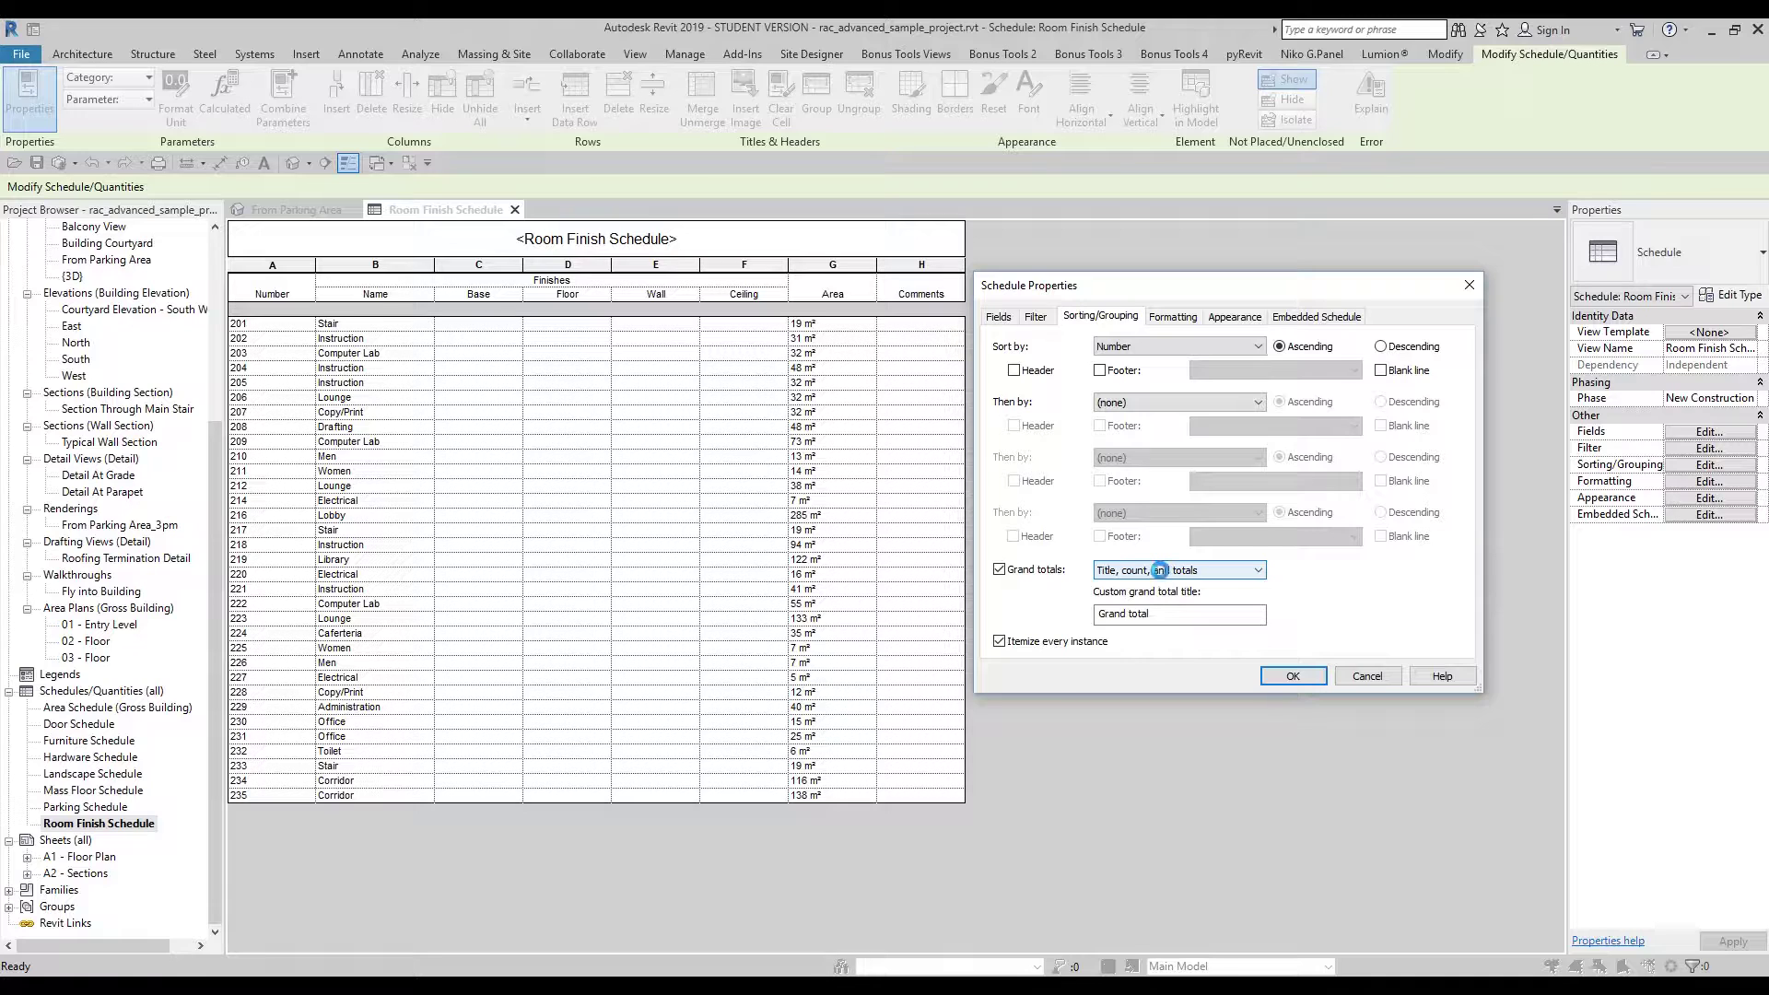
pyautogui.click(1154, 571)
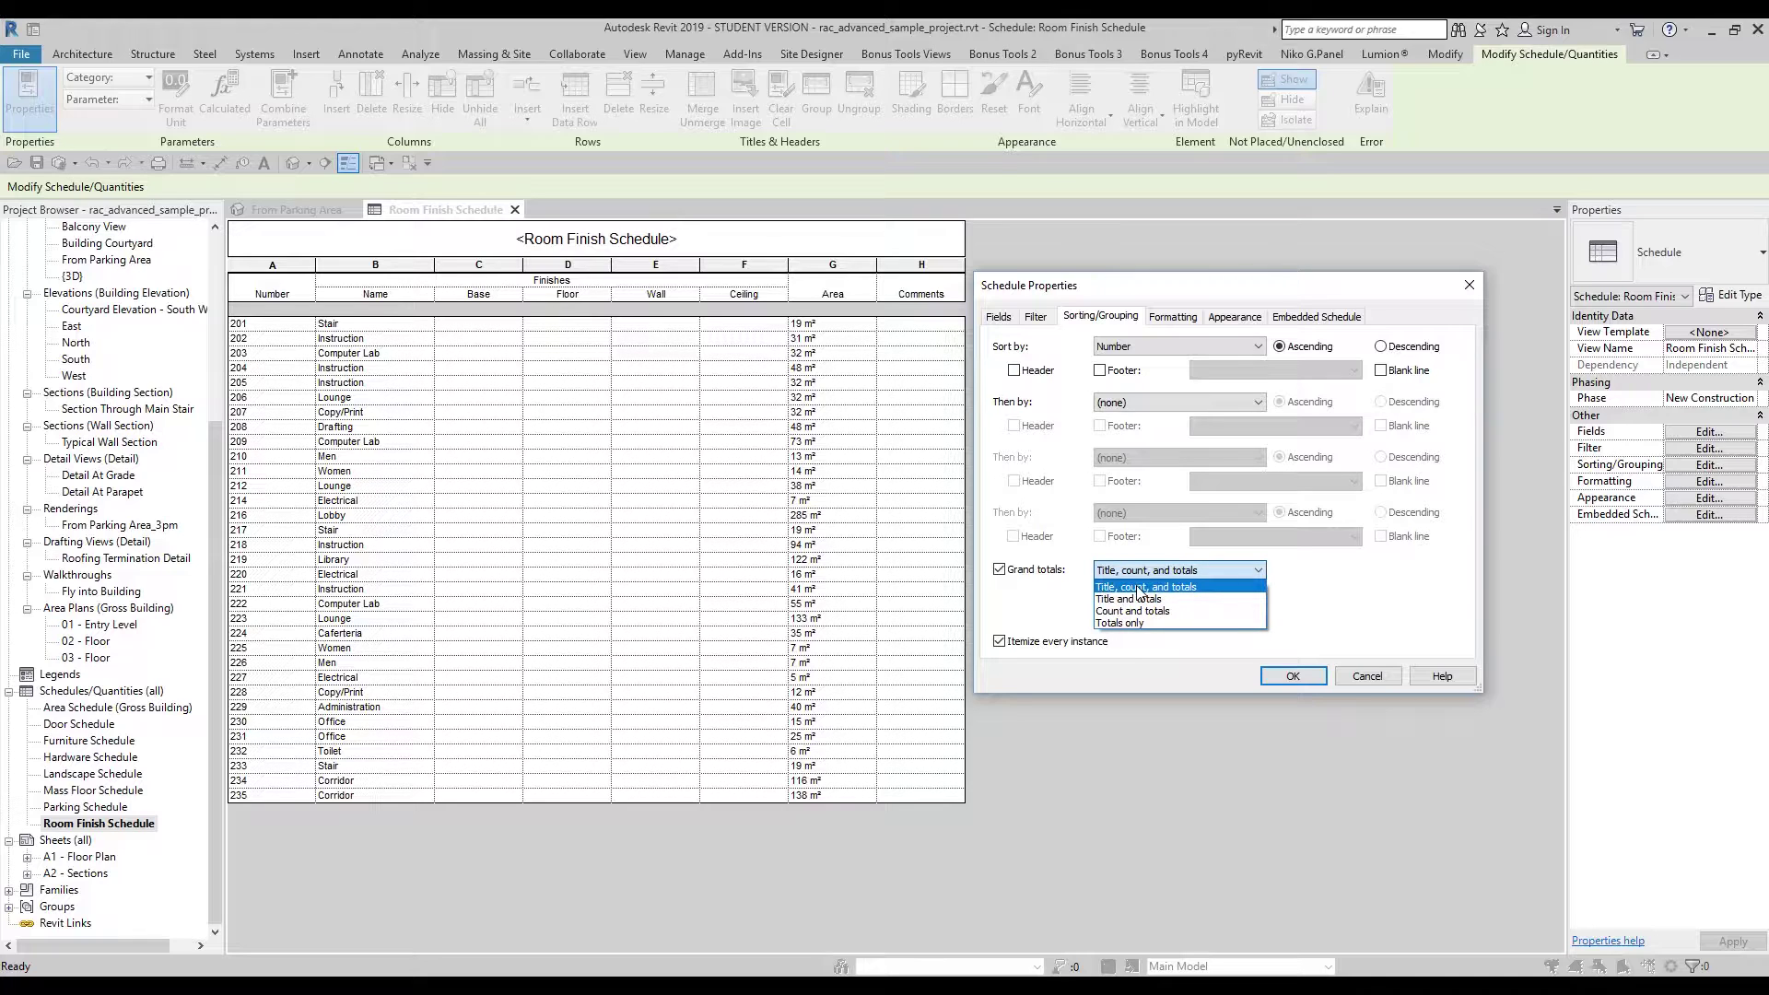
pyautogui.click(1149, 588)
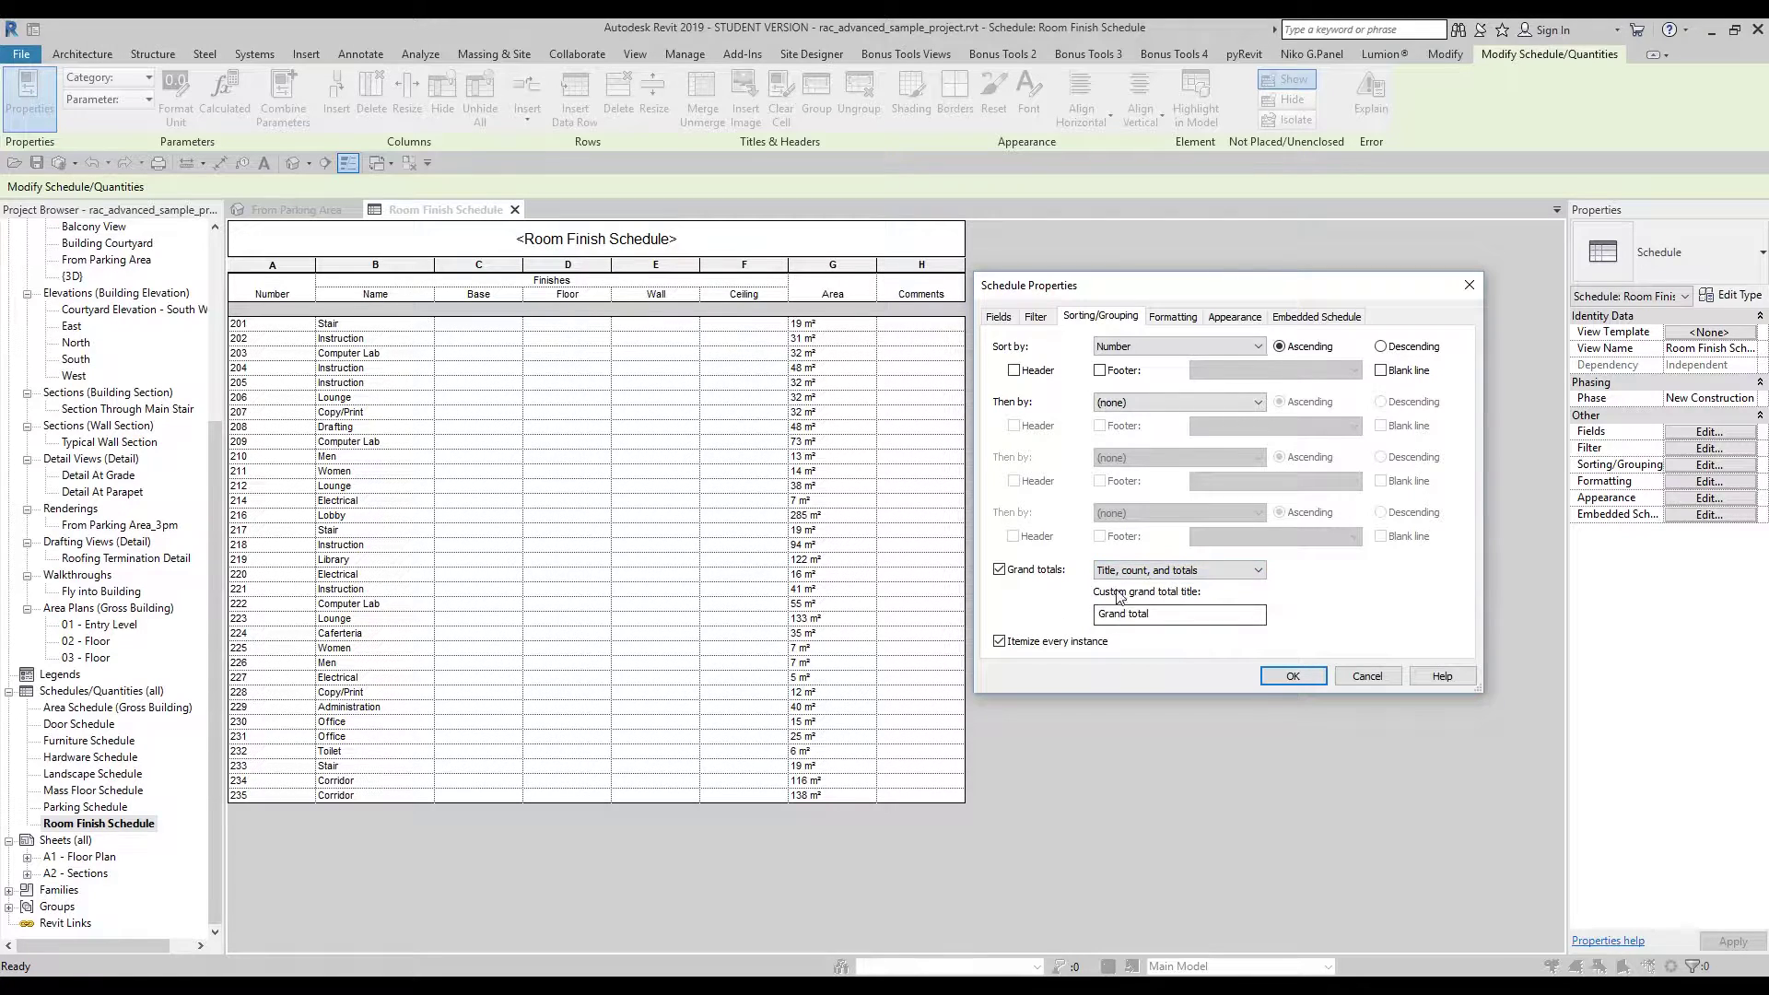
pyautogui.click(1293, 677)
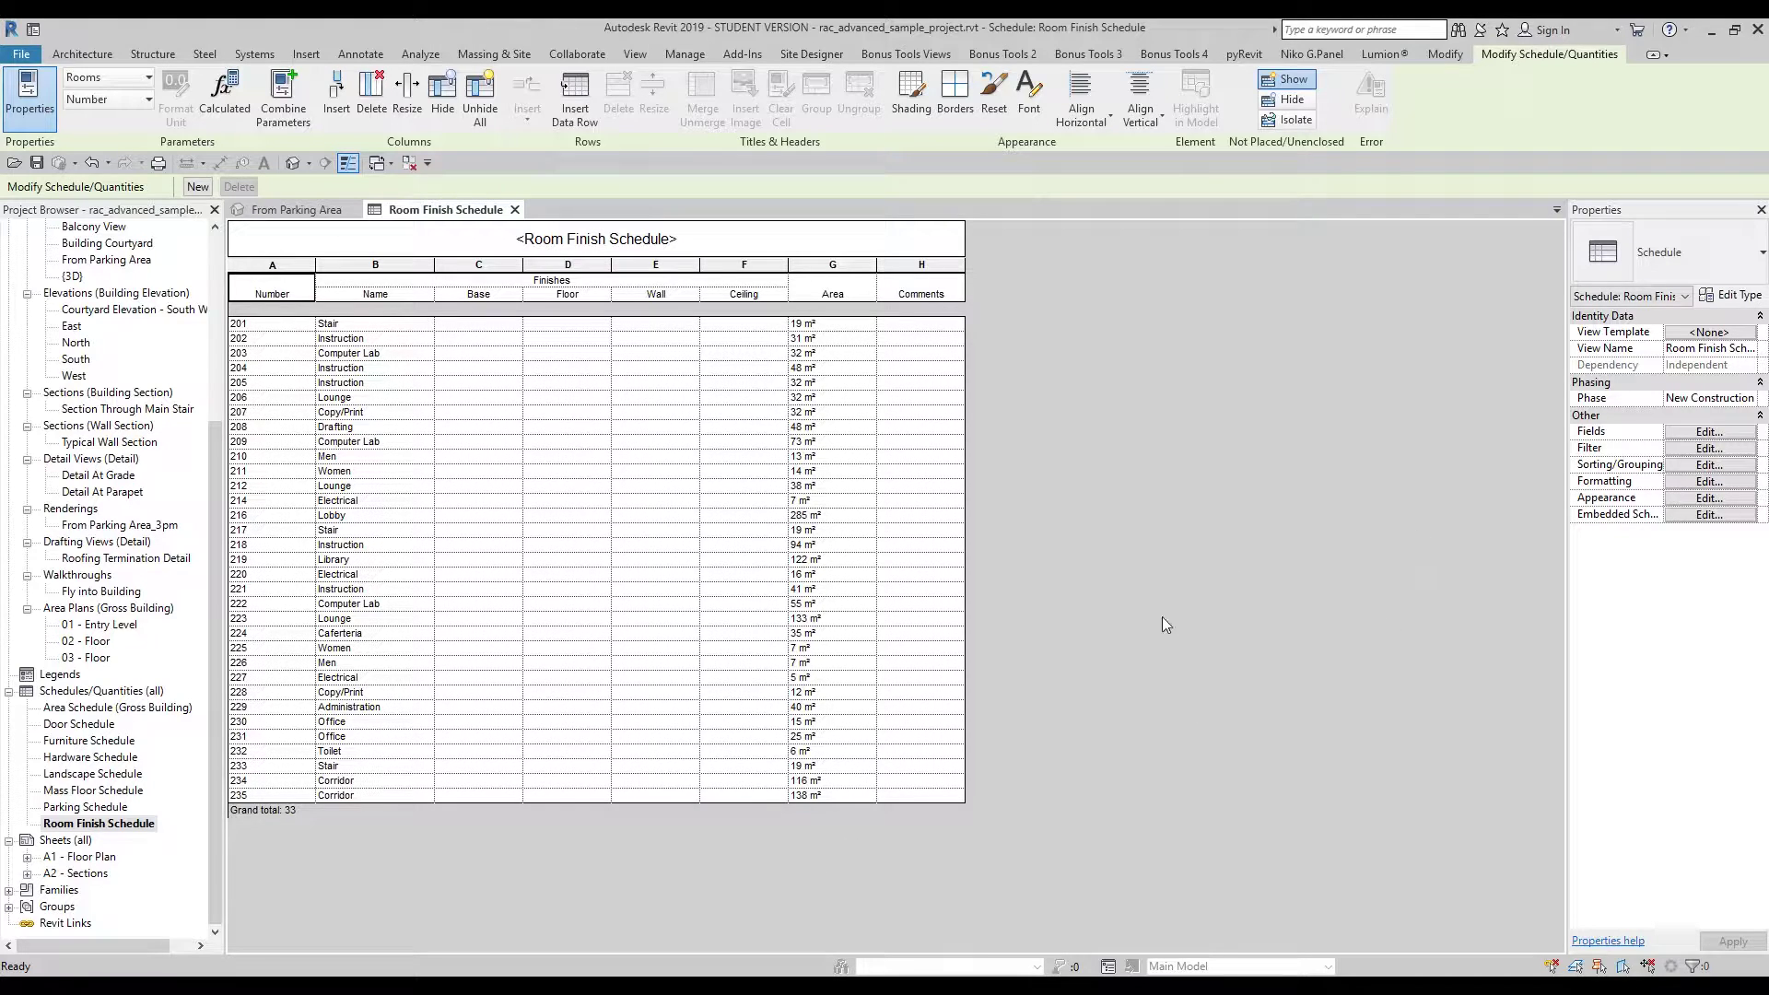
# Set the schedule's Area field to calculate totals and apply the change
pyautogui.click(1691, 434)
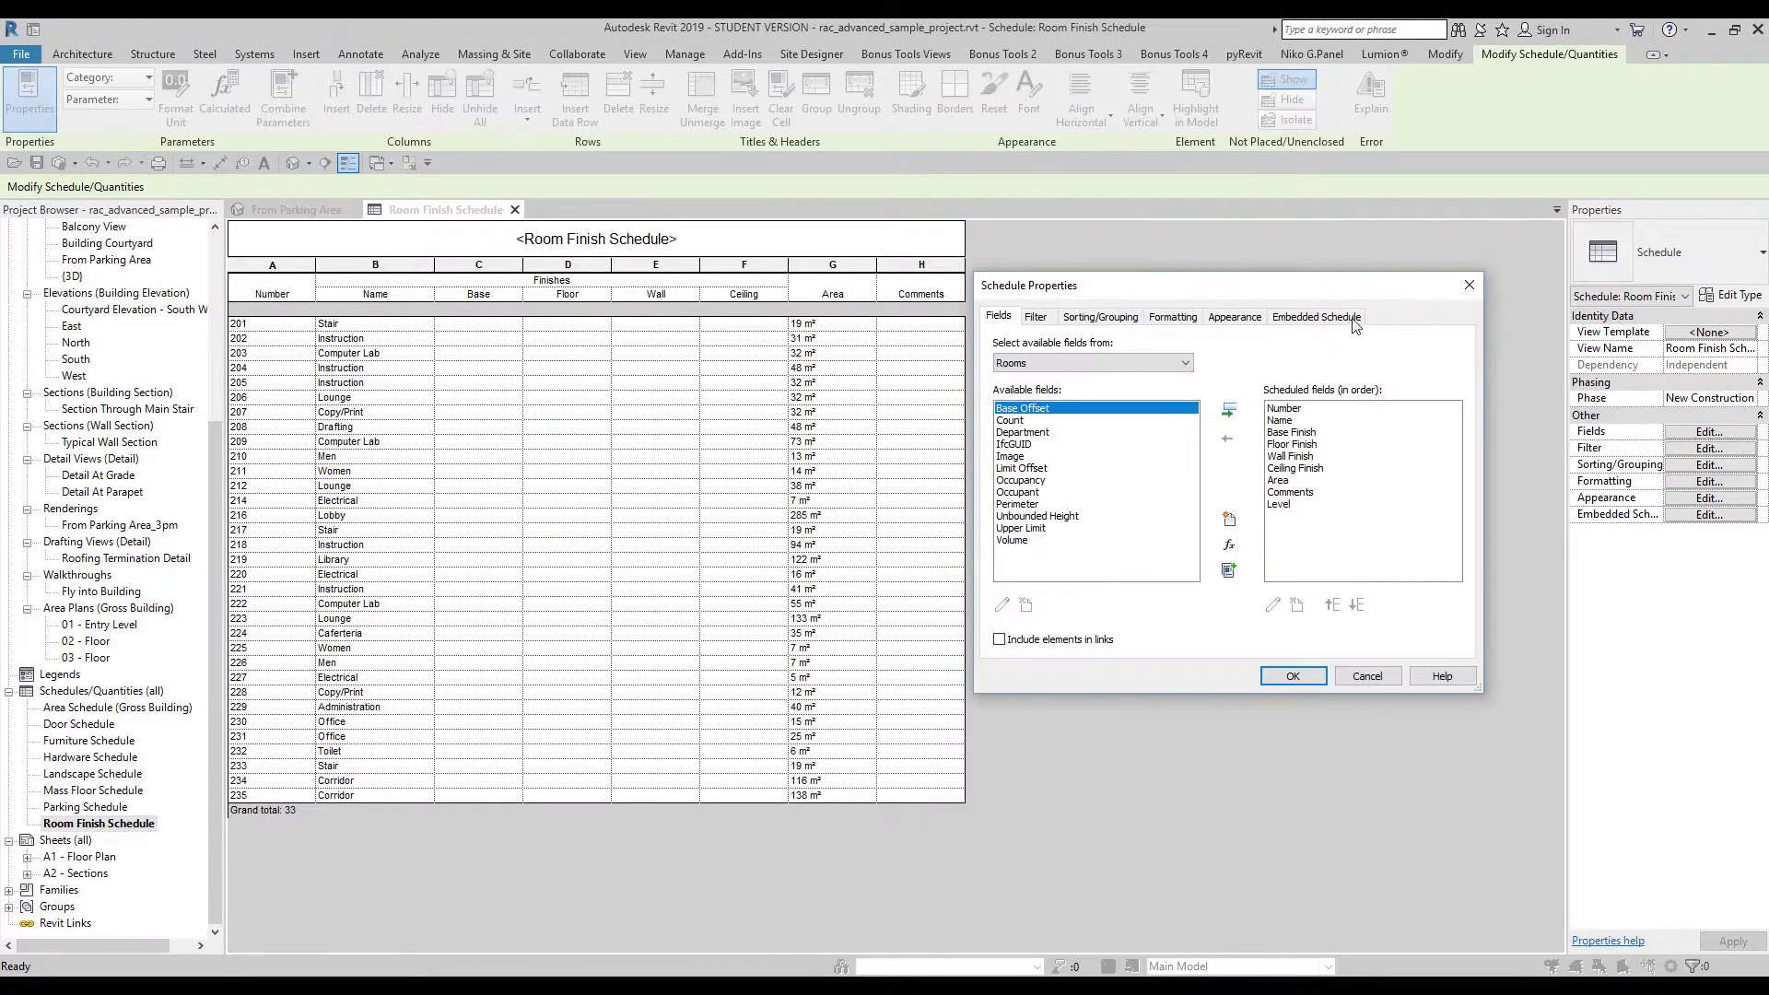
pyautogui.moveTo(1250, 286); pyautogui.dragTo(1251, 410)
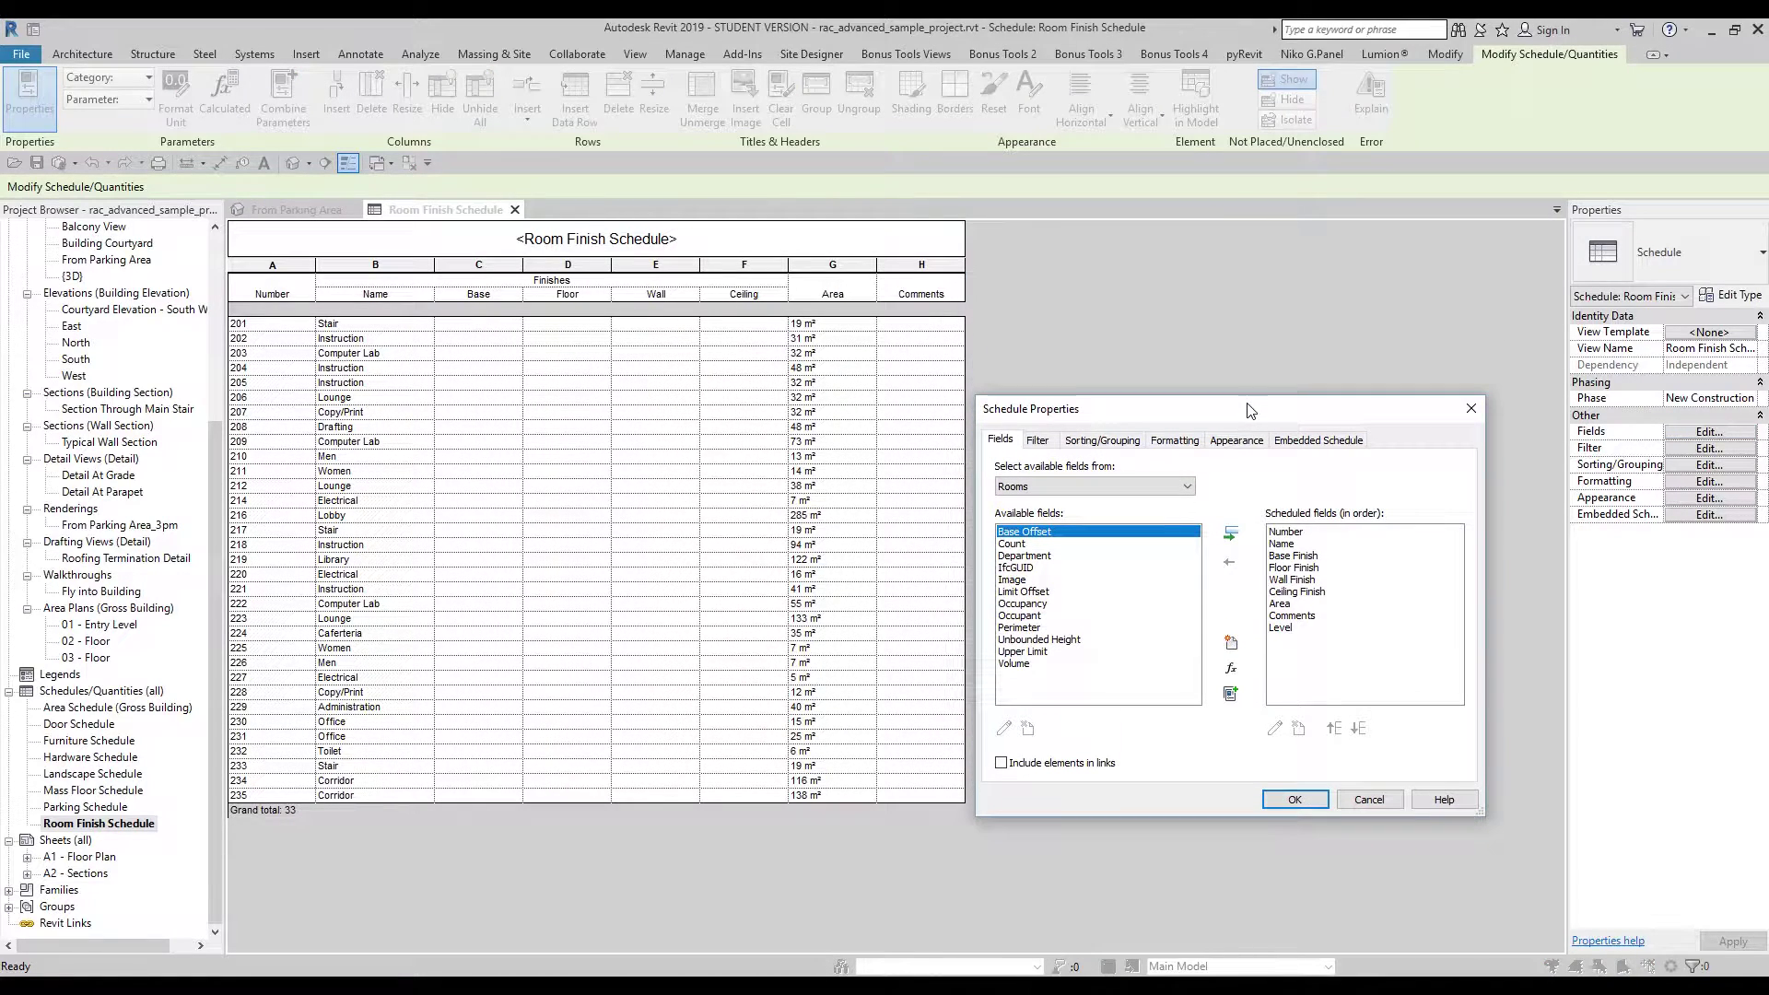
pyautogui.click(1087, 447)
pyautogui.click(1191, 442)
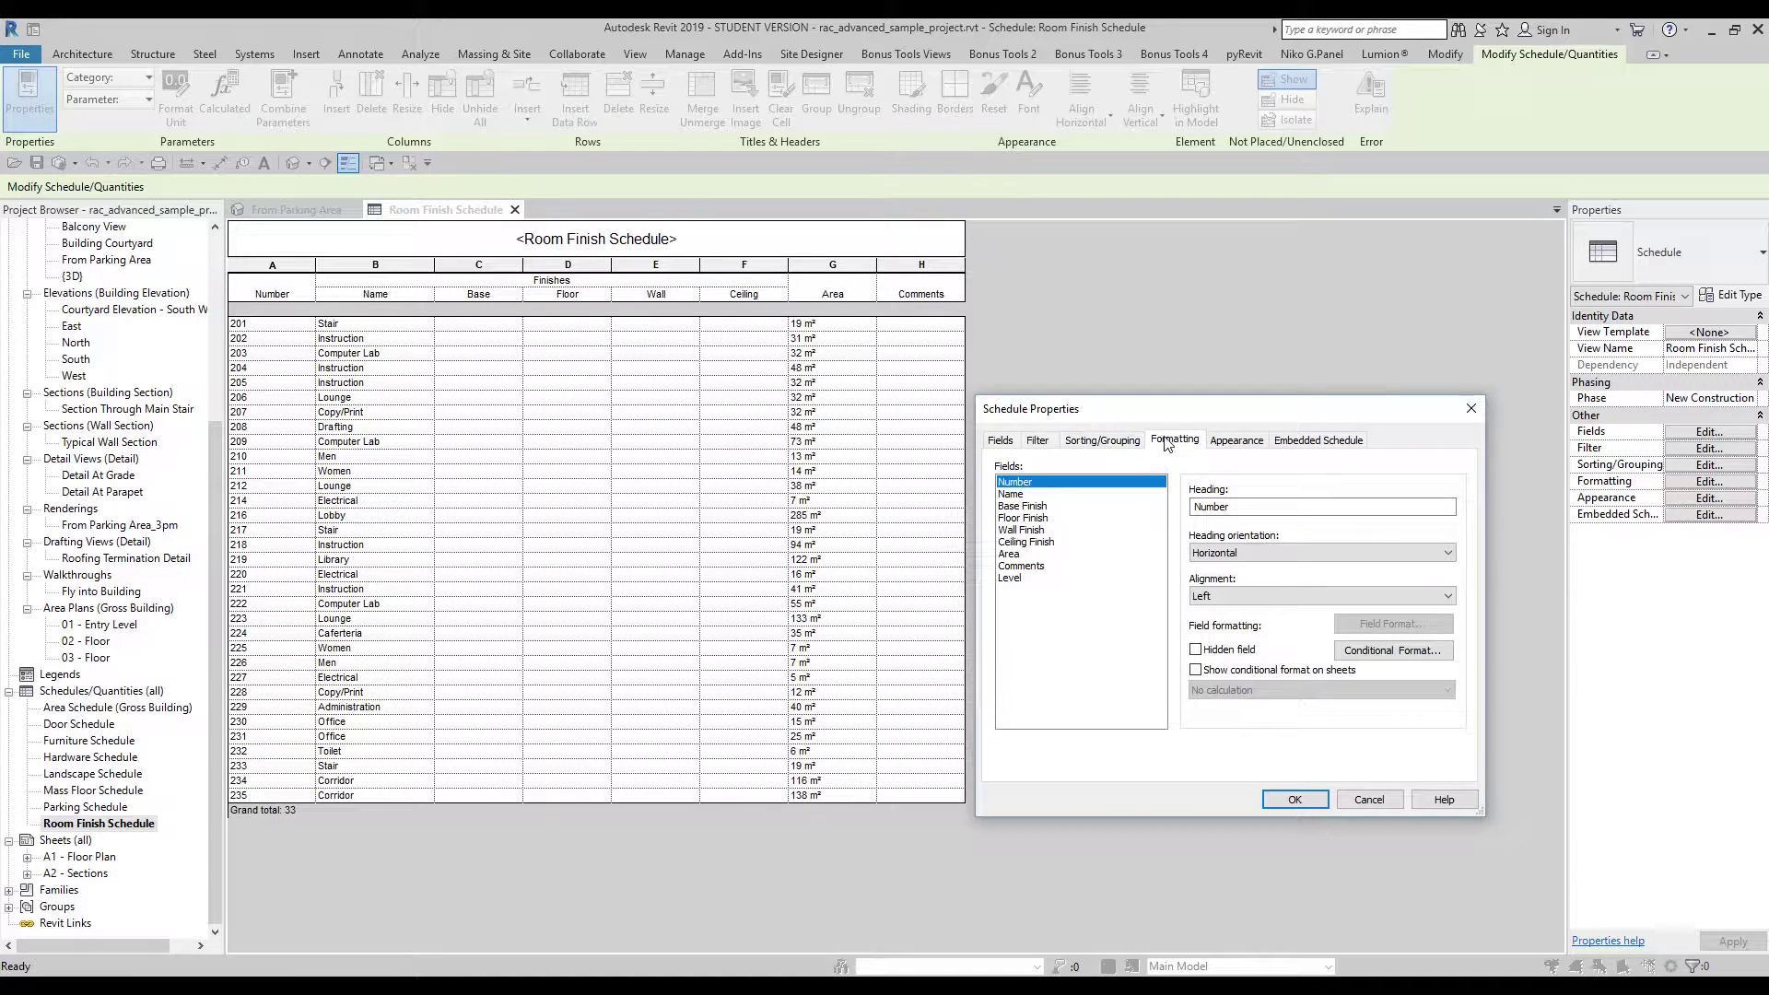
pyautogui.click(1045, 555)
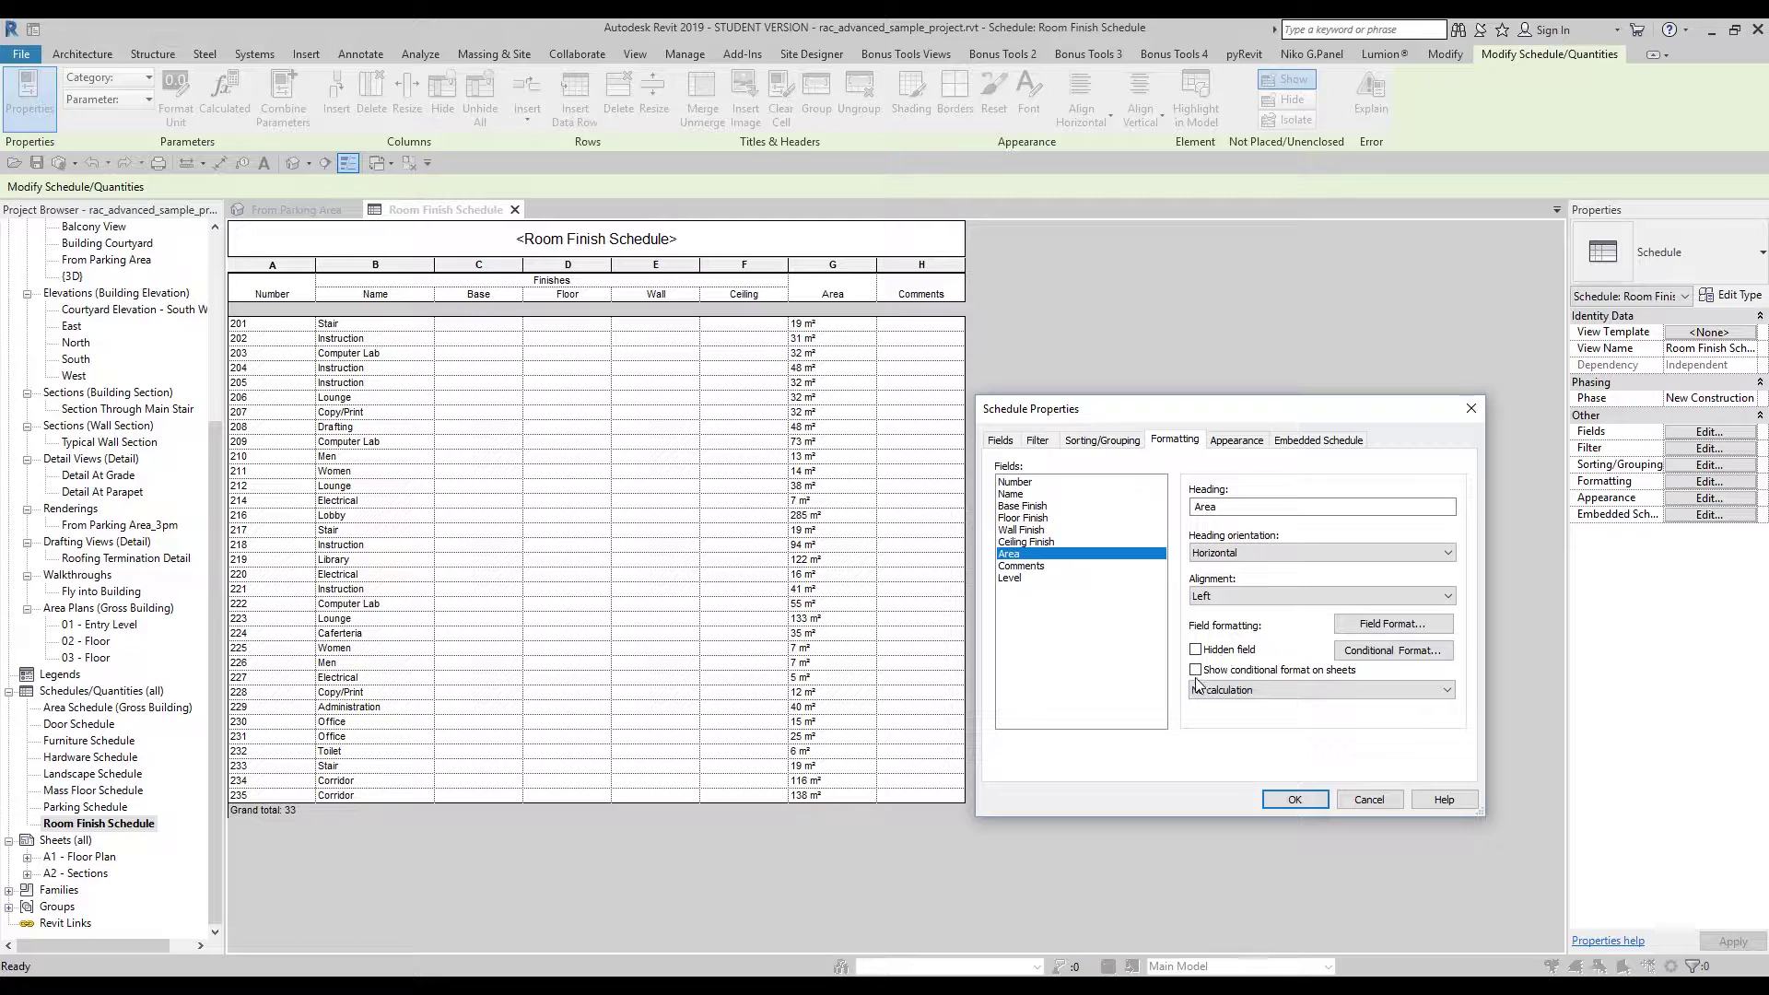
pyautogui.click(1257, 693)
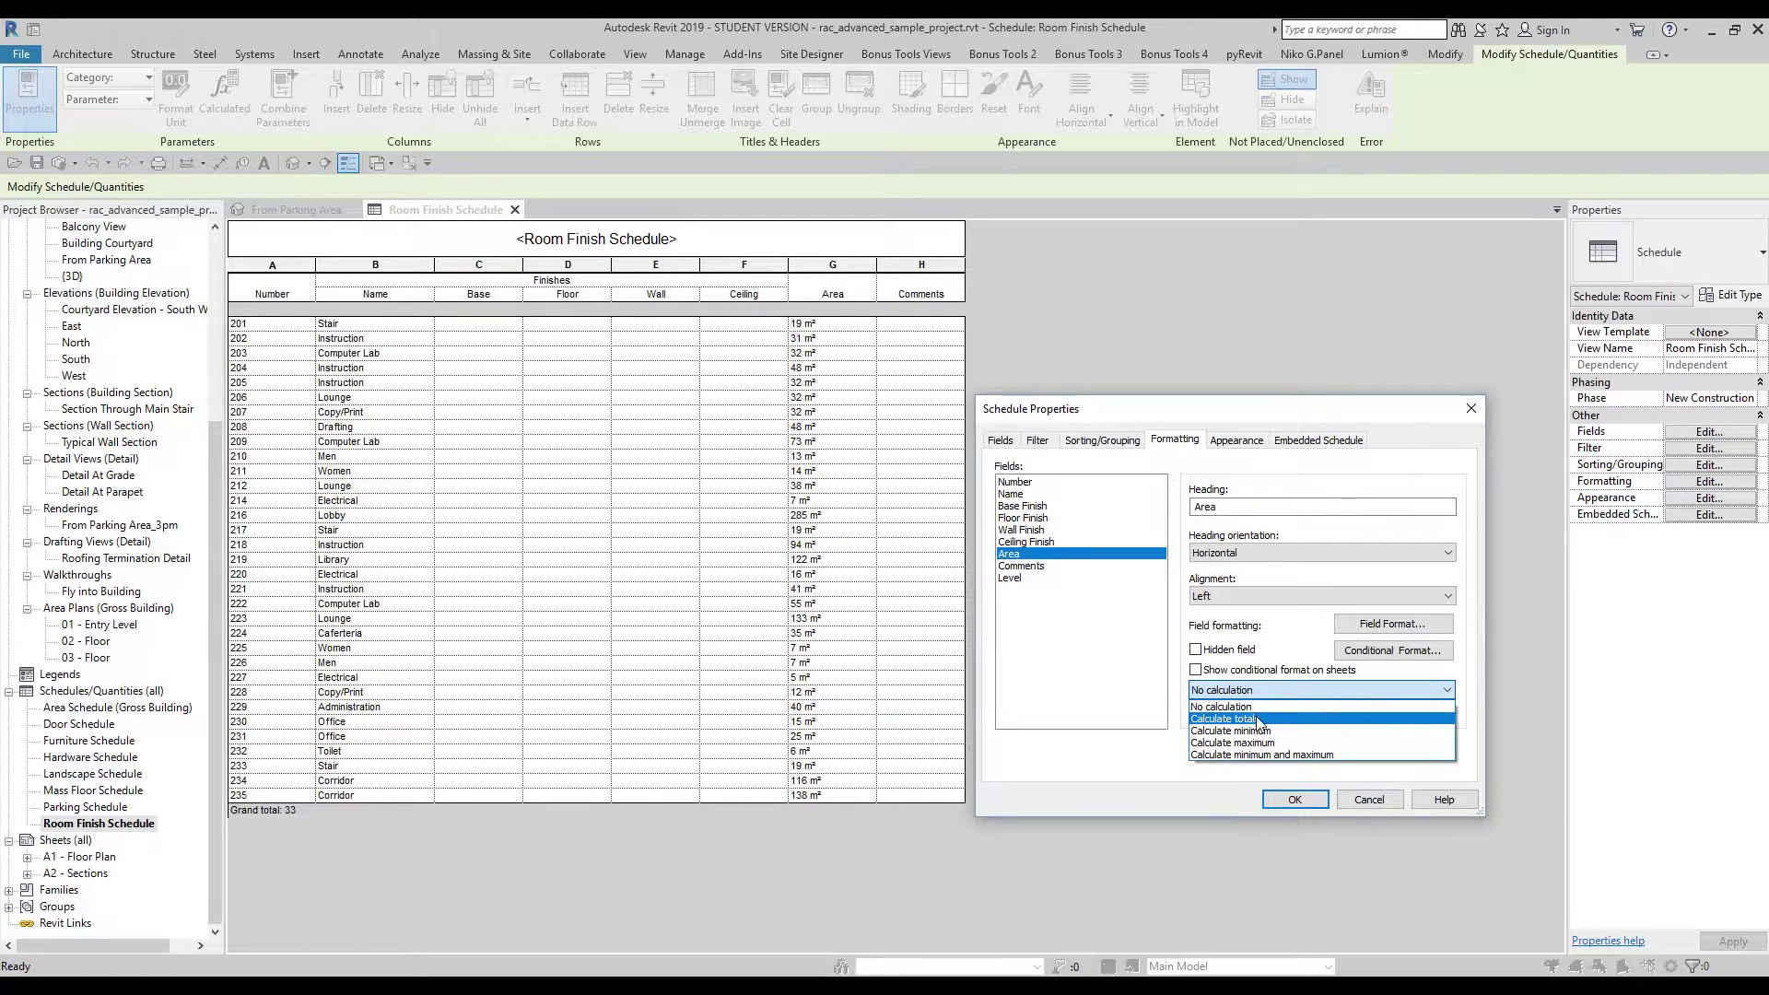
pyautogui.click(1259, 720)
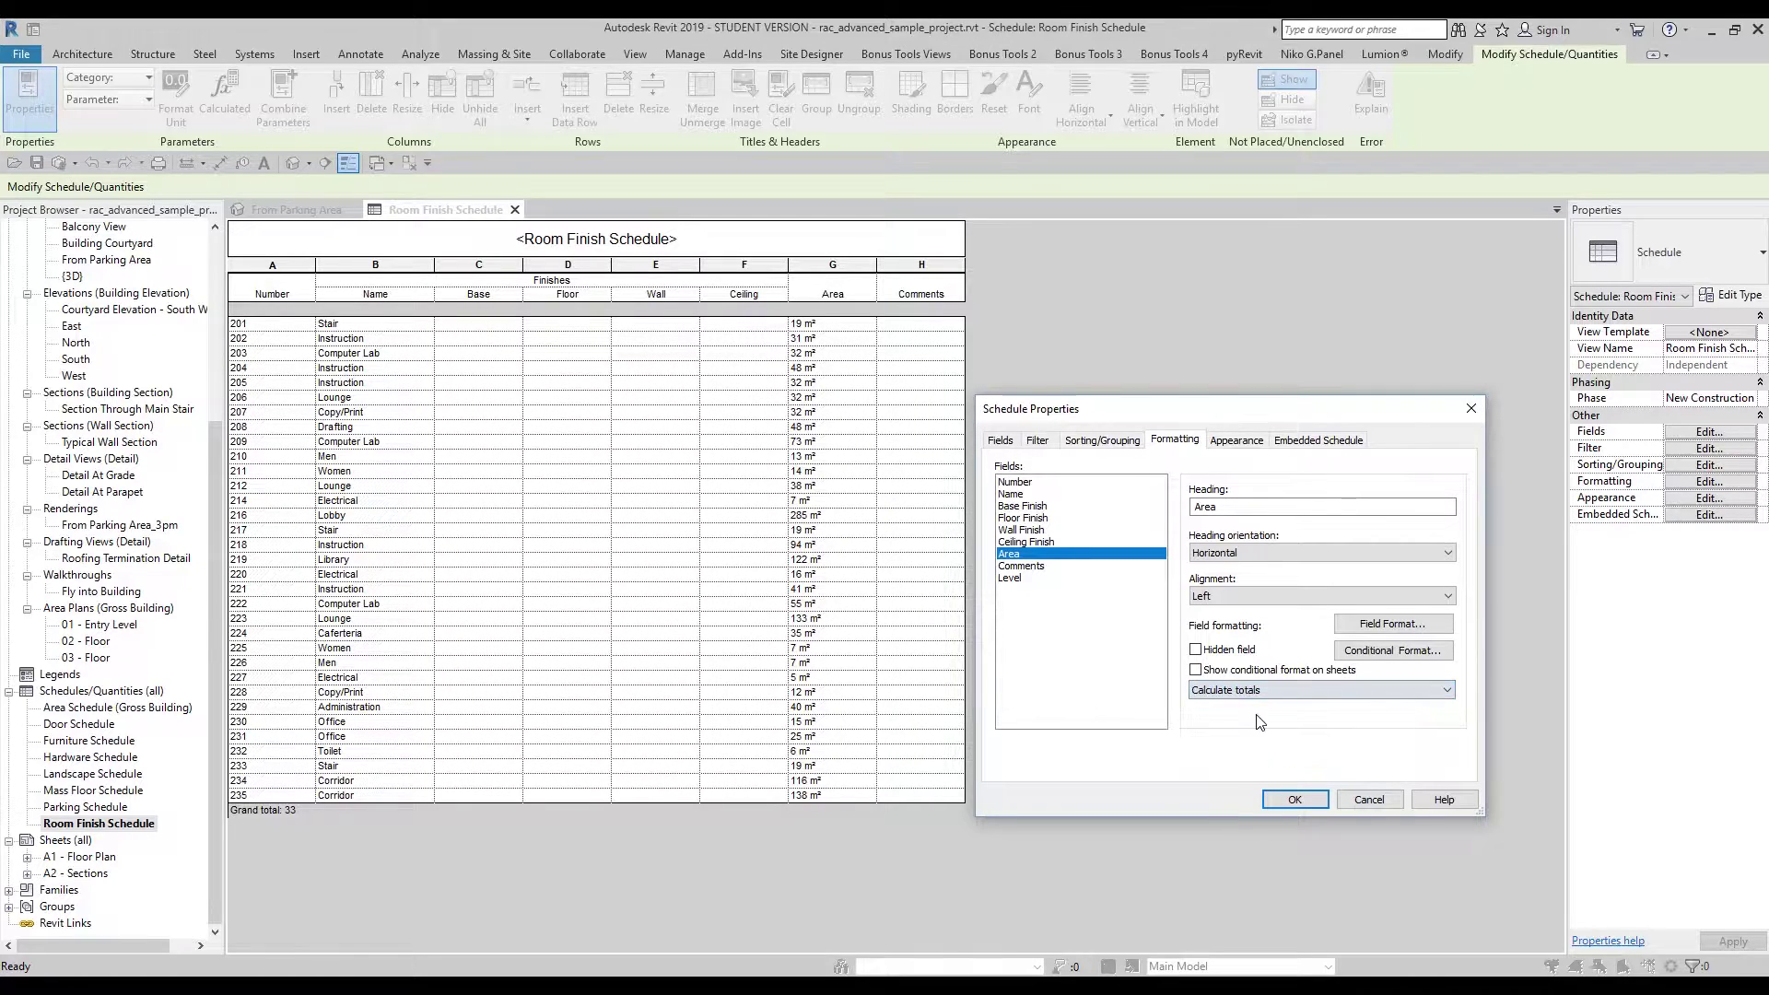
pyautogui.click(1292, 800)
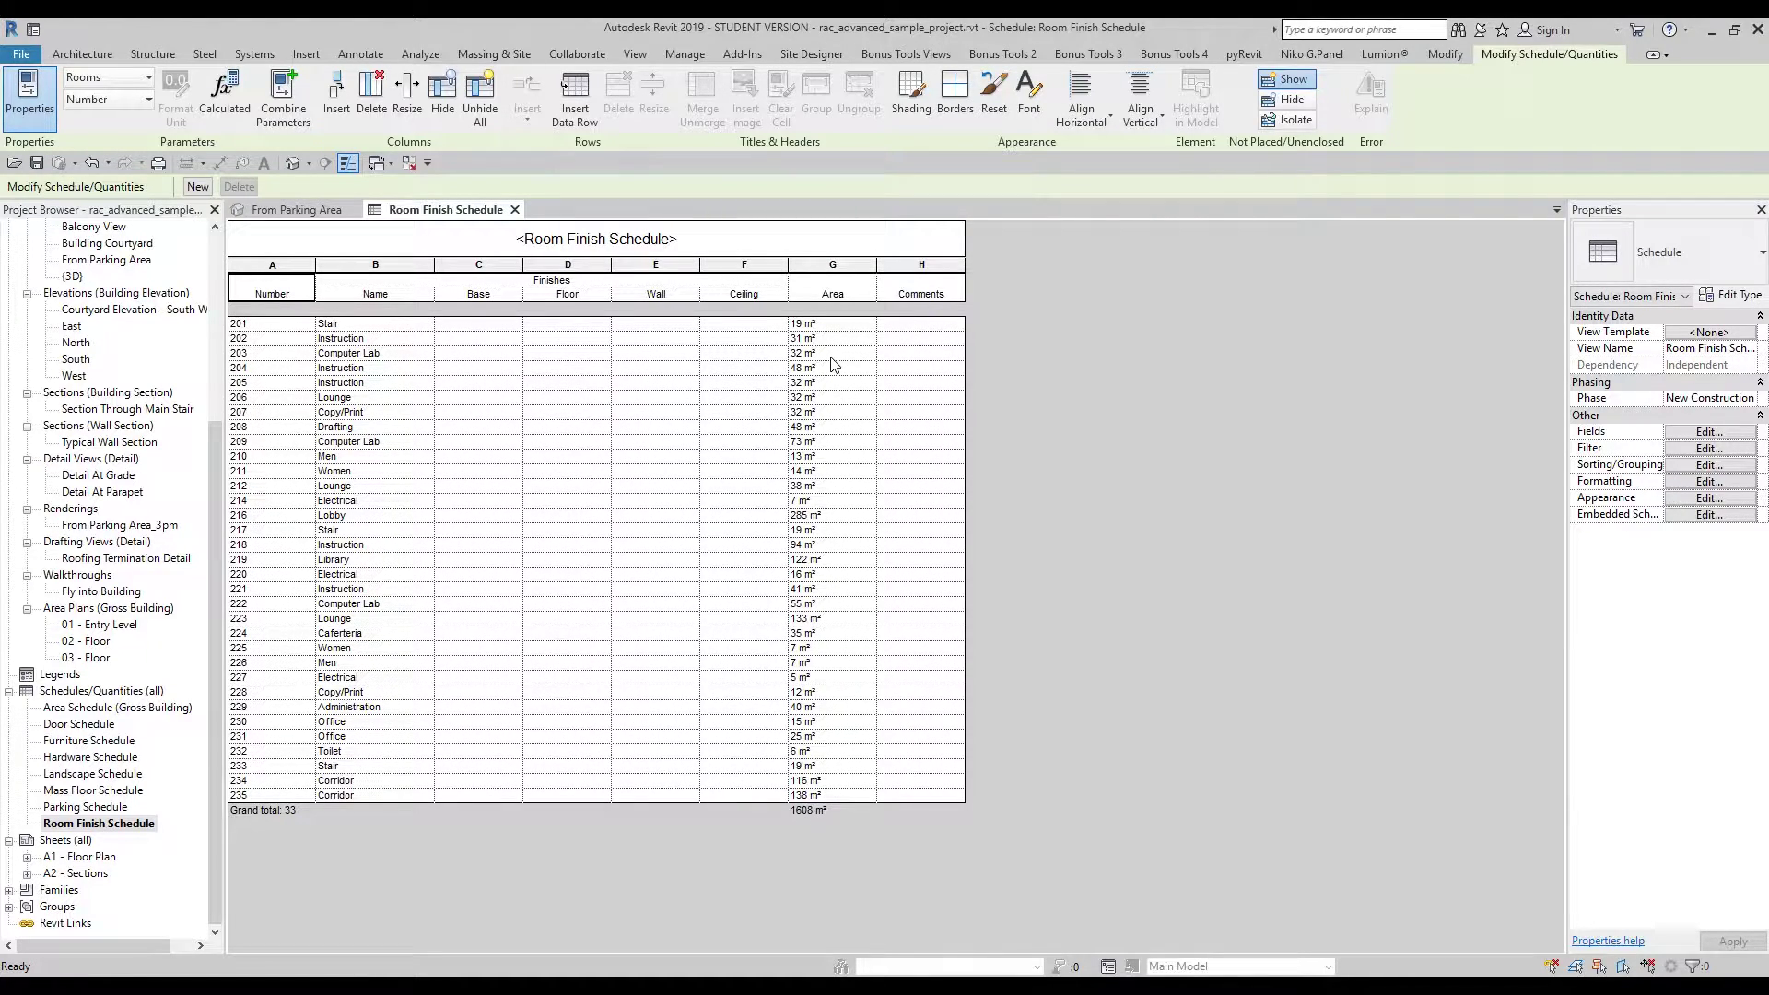
# Open the Area field's number format and turn off the use of project settings
pyautogui.click(1677, 482)
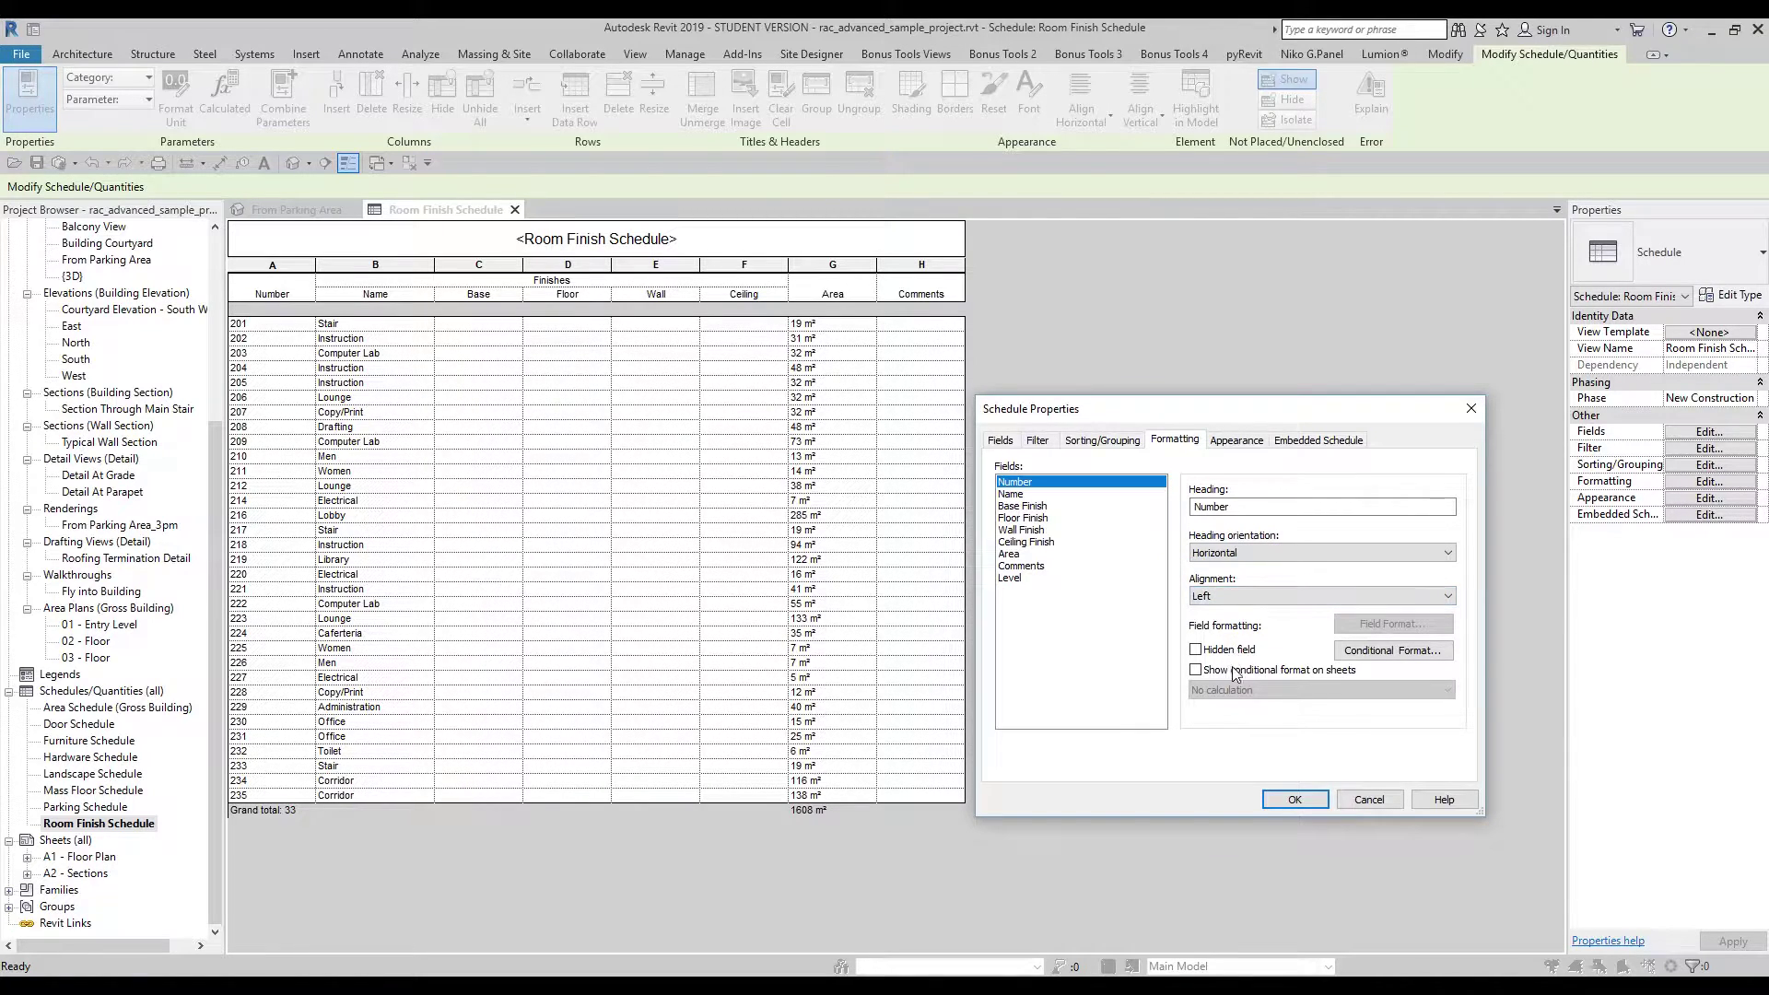
pyautogui.click(1017, 554)
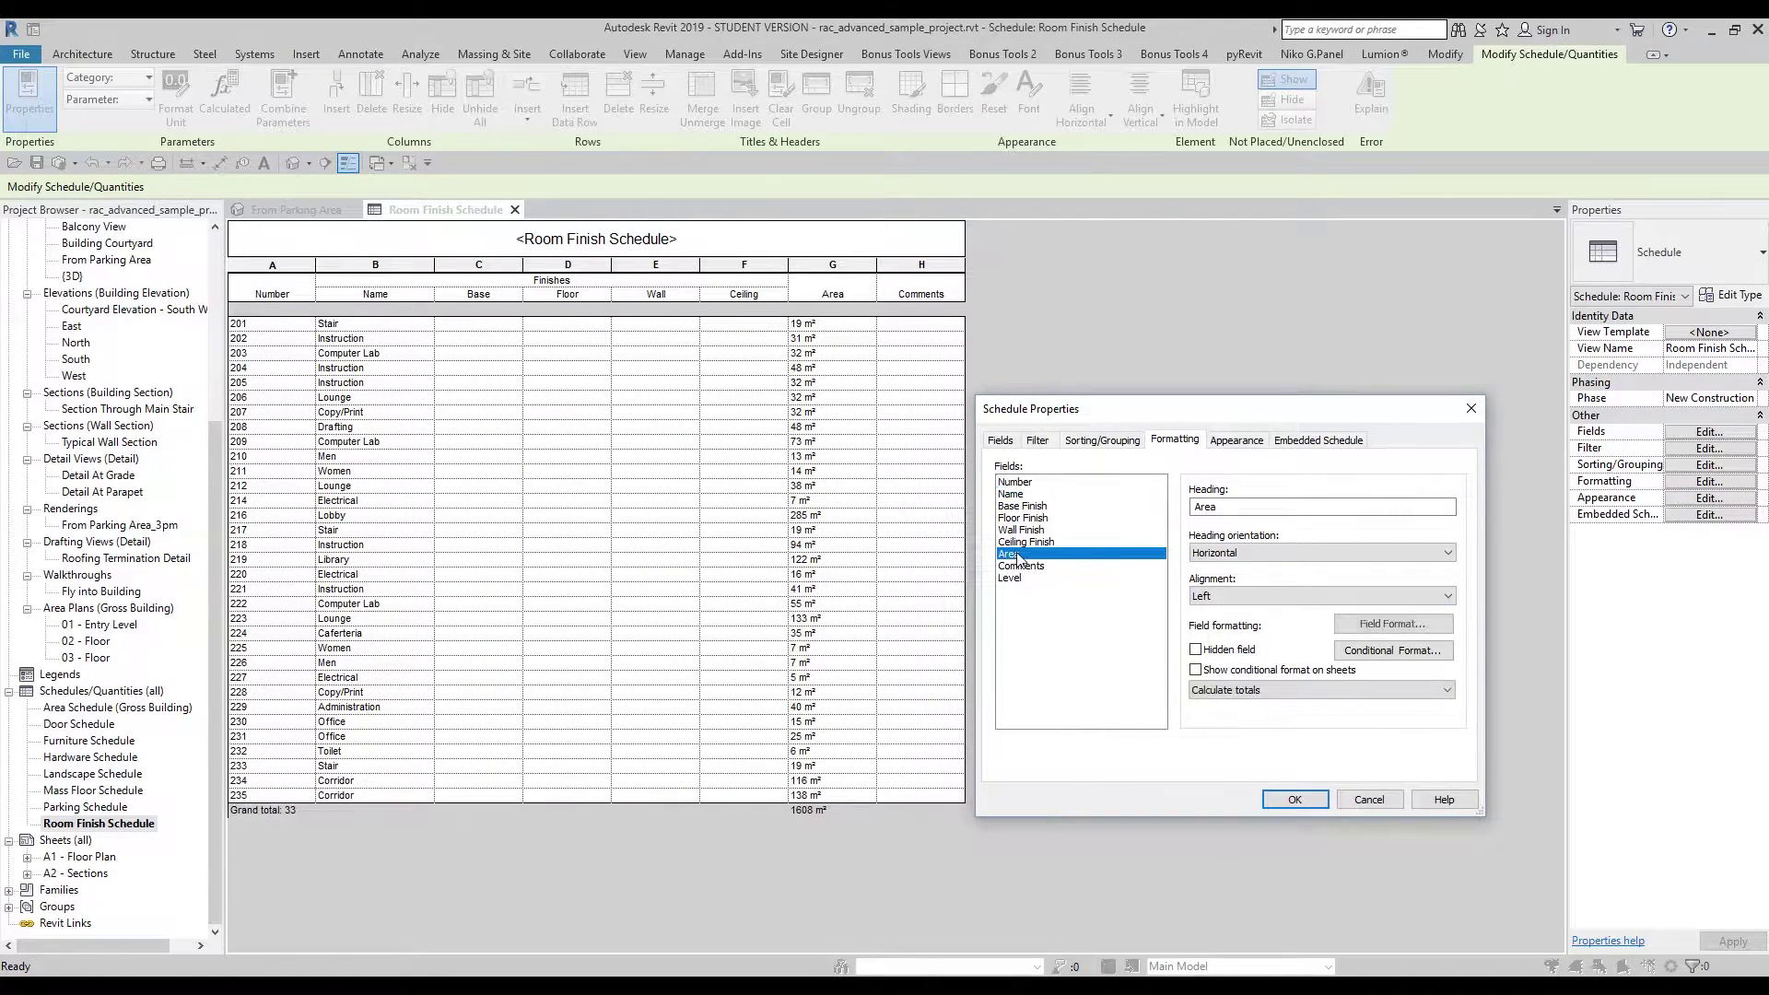
pyautogui.click(1401, 627)
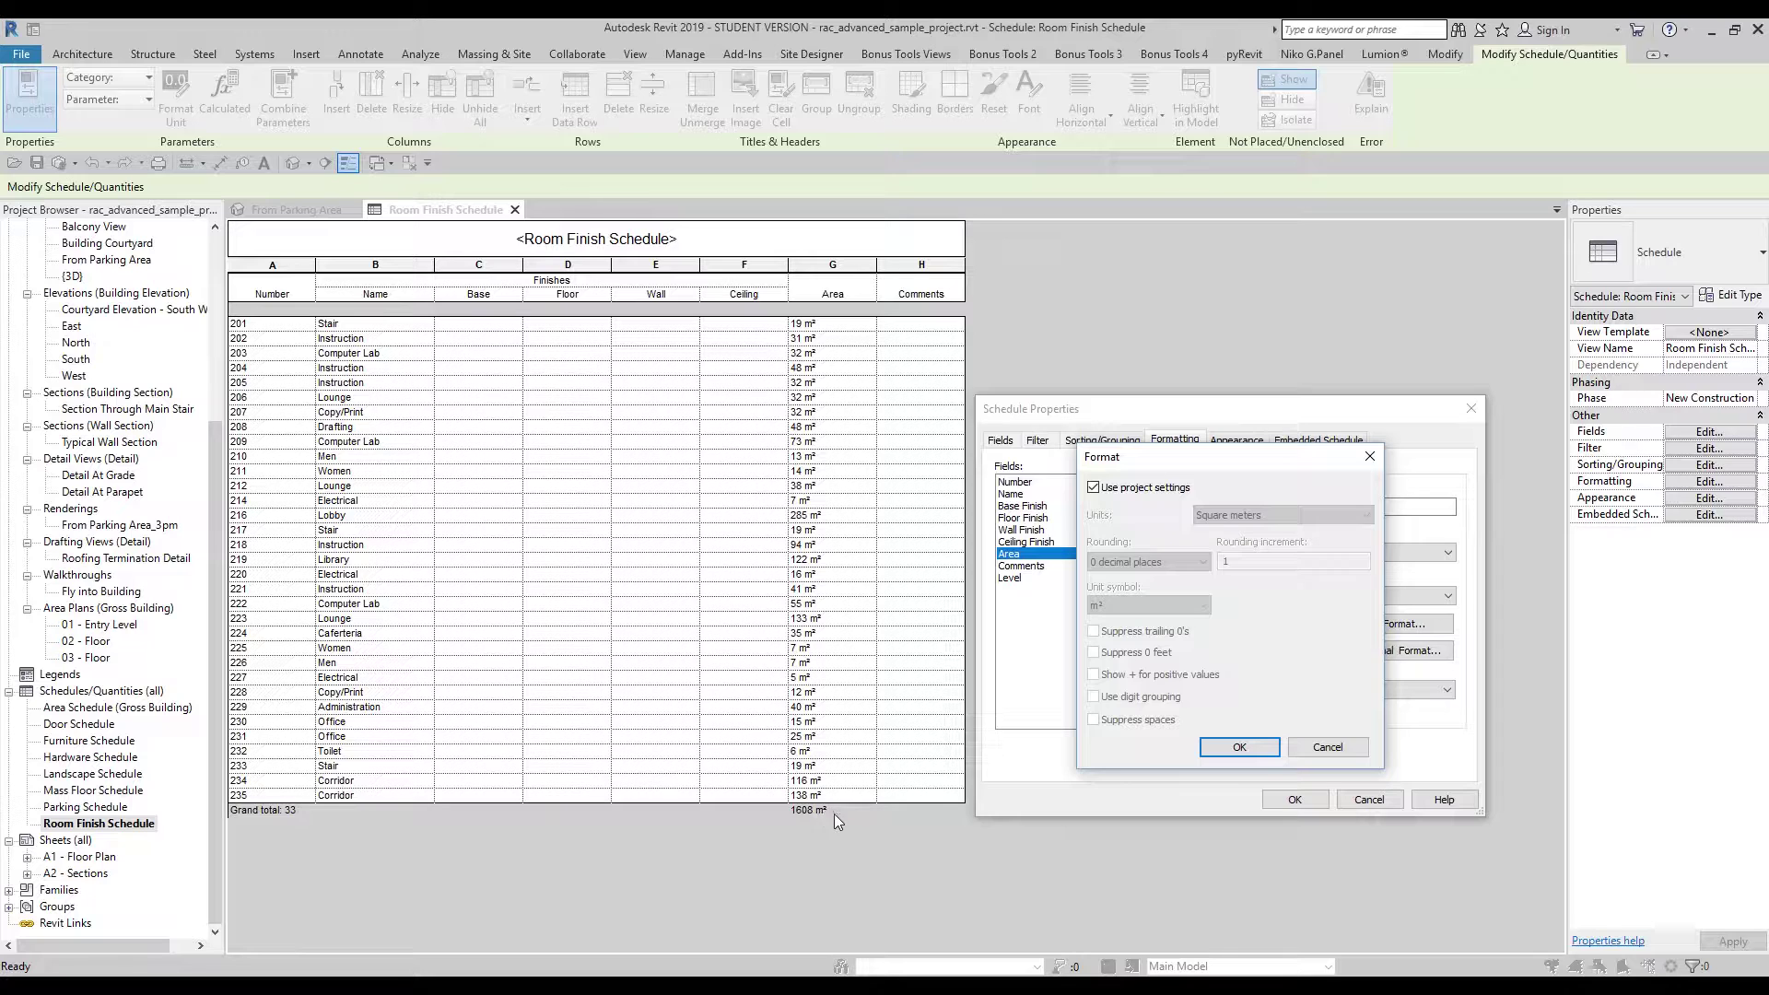
pyautogui.click(1111, 490)
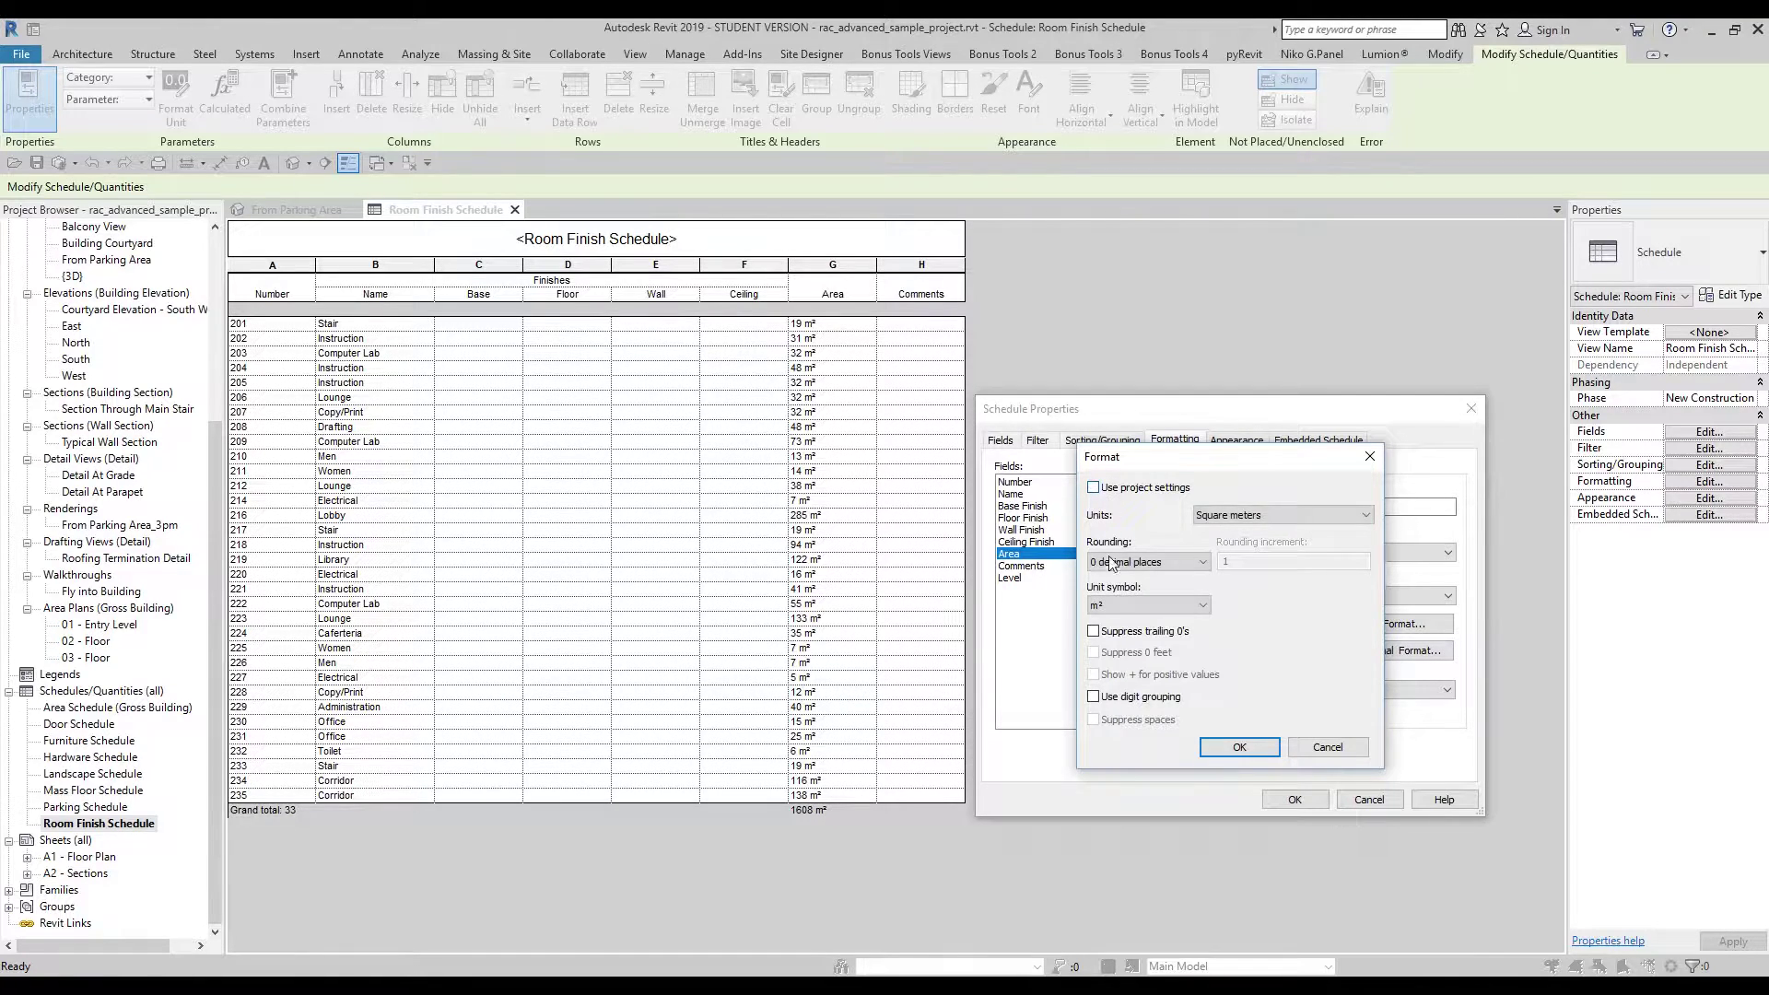
# Try rounding the Area values to 1 decimal place, and also to the nearest 10
pyautogui.click(1127, 564)
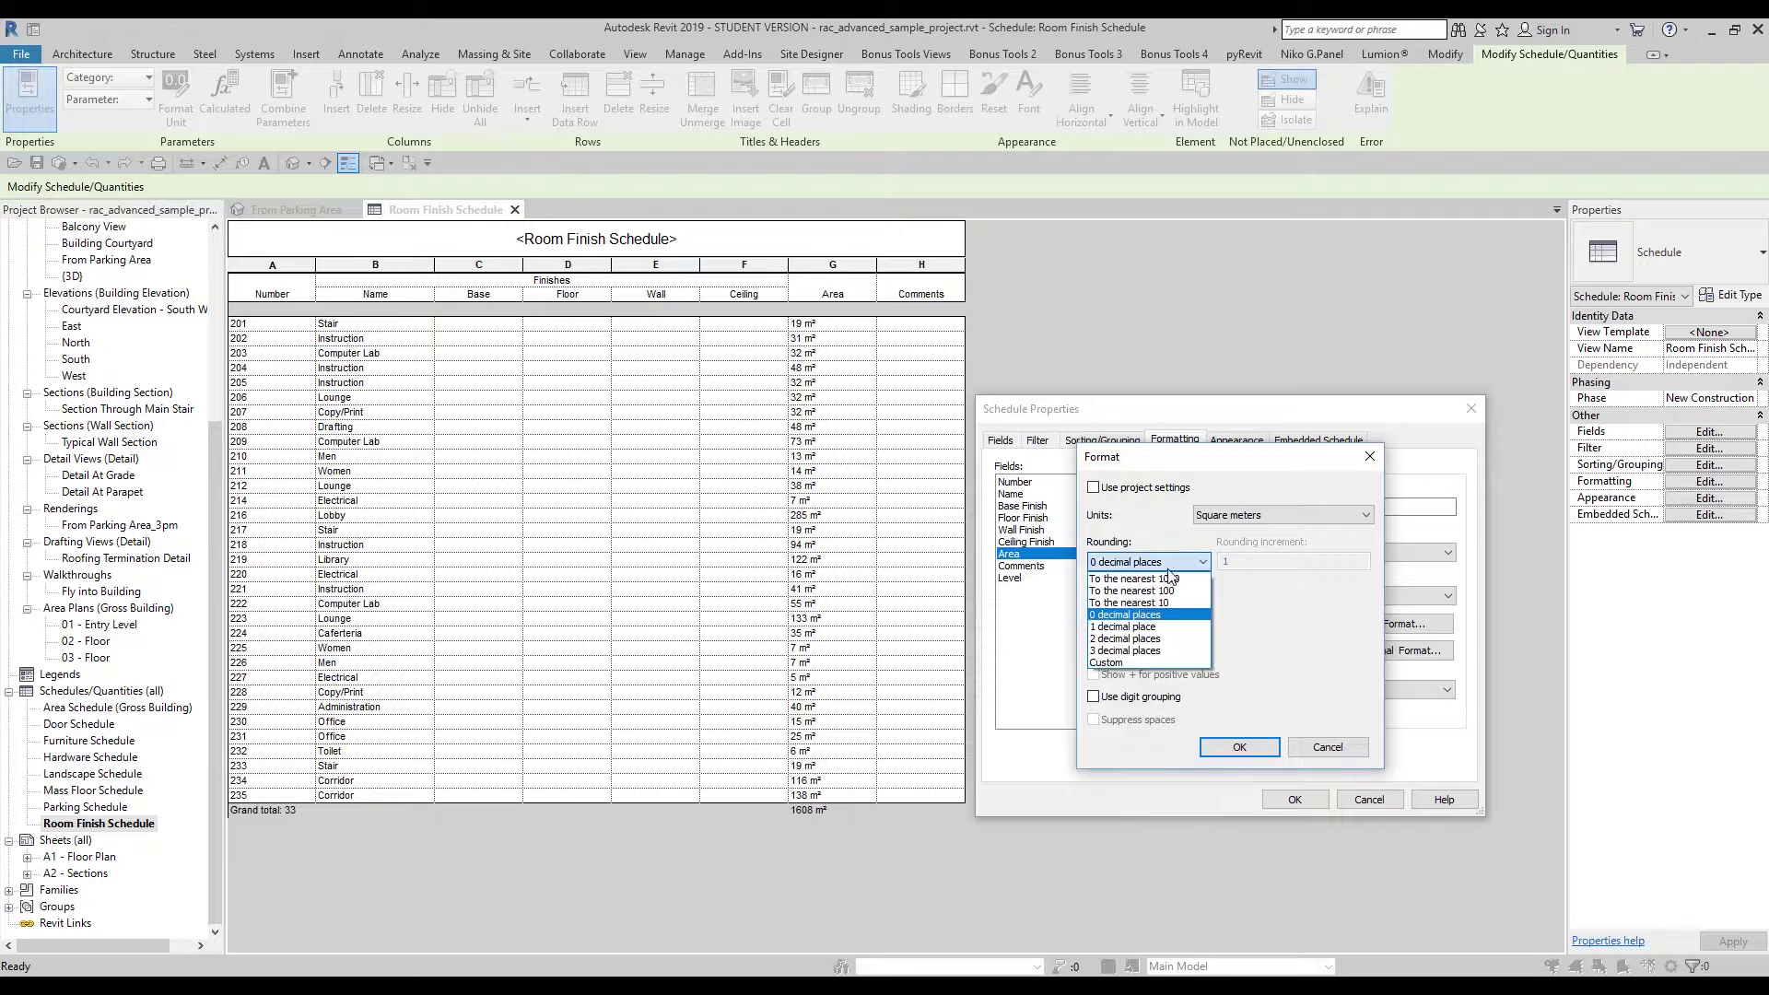
pyautogui.click(1176, 614)
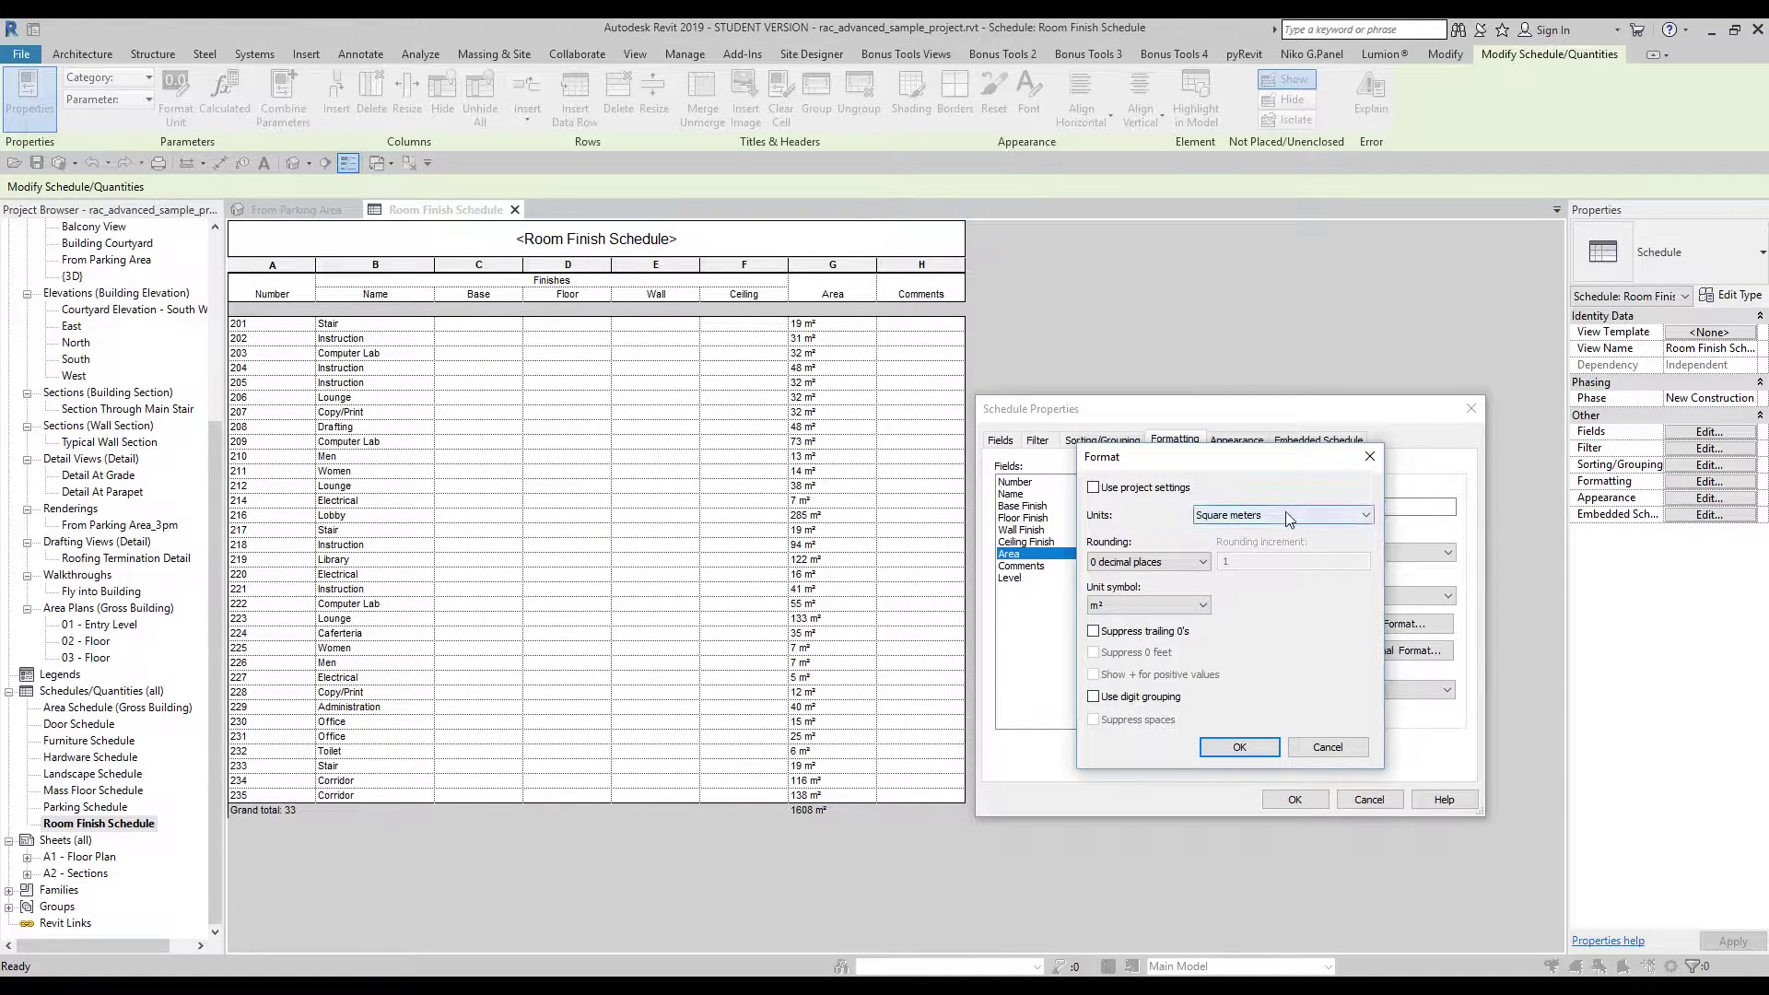
pyautogui.click(1181, 563)
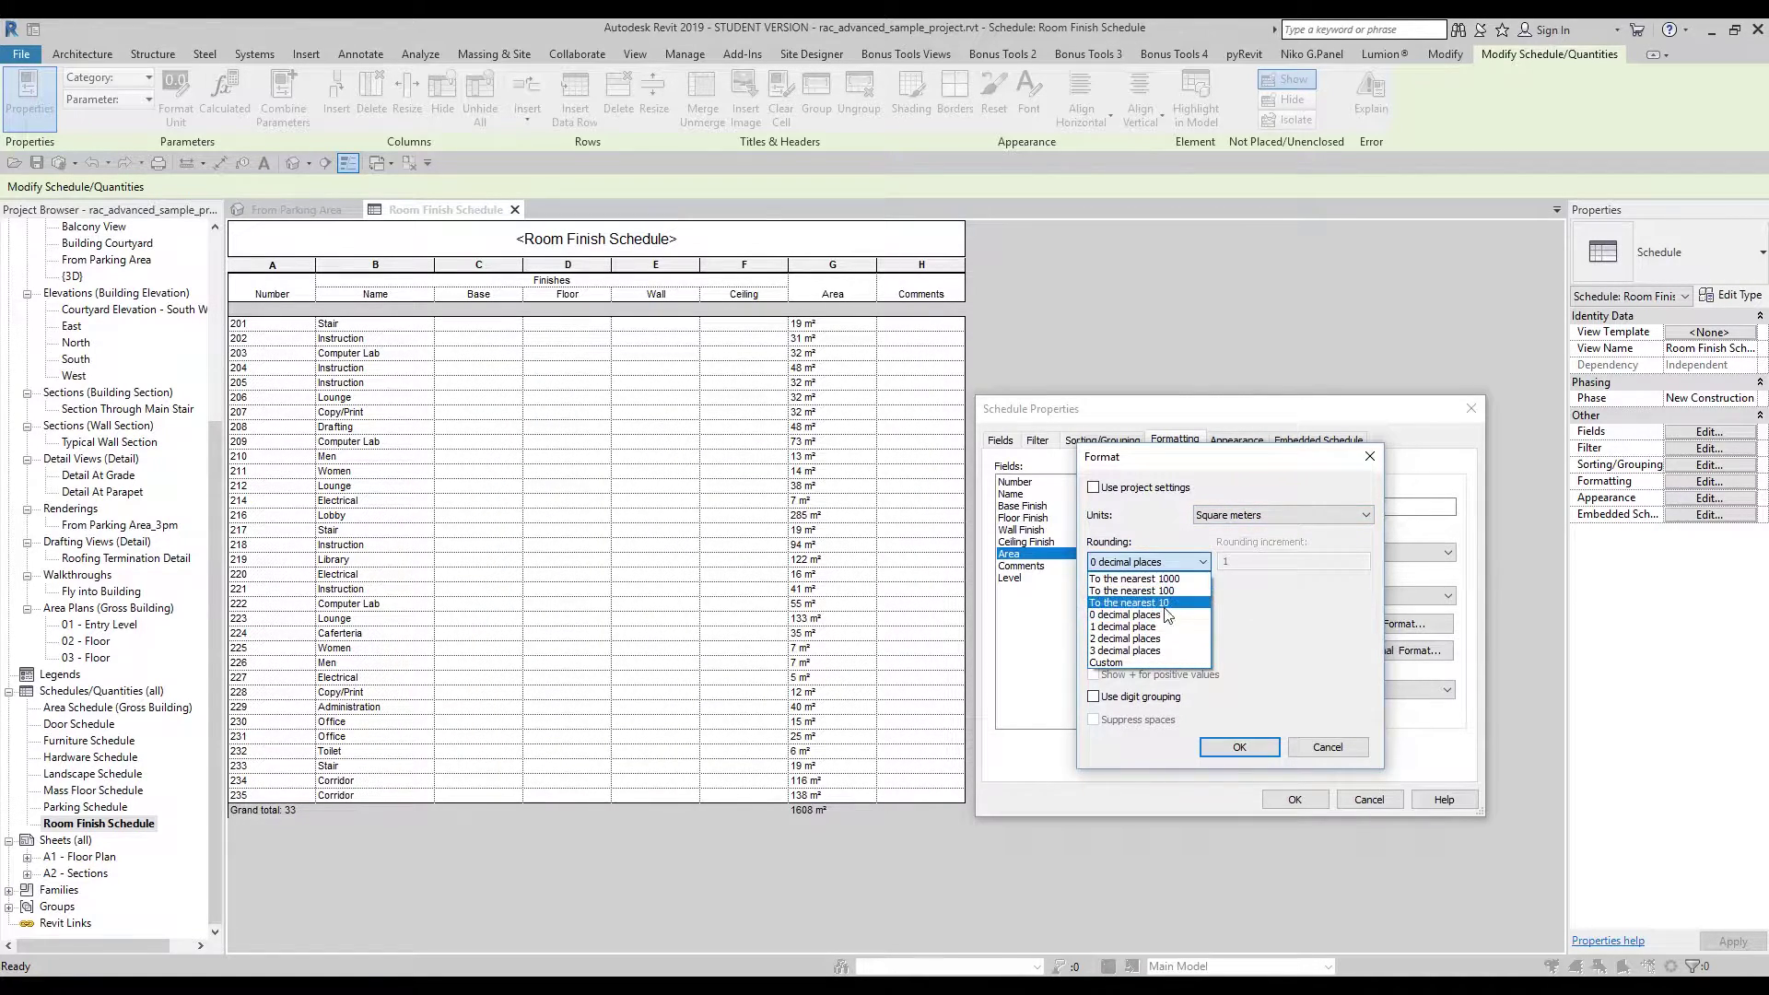
pyautogui.press('Up')
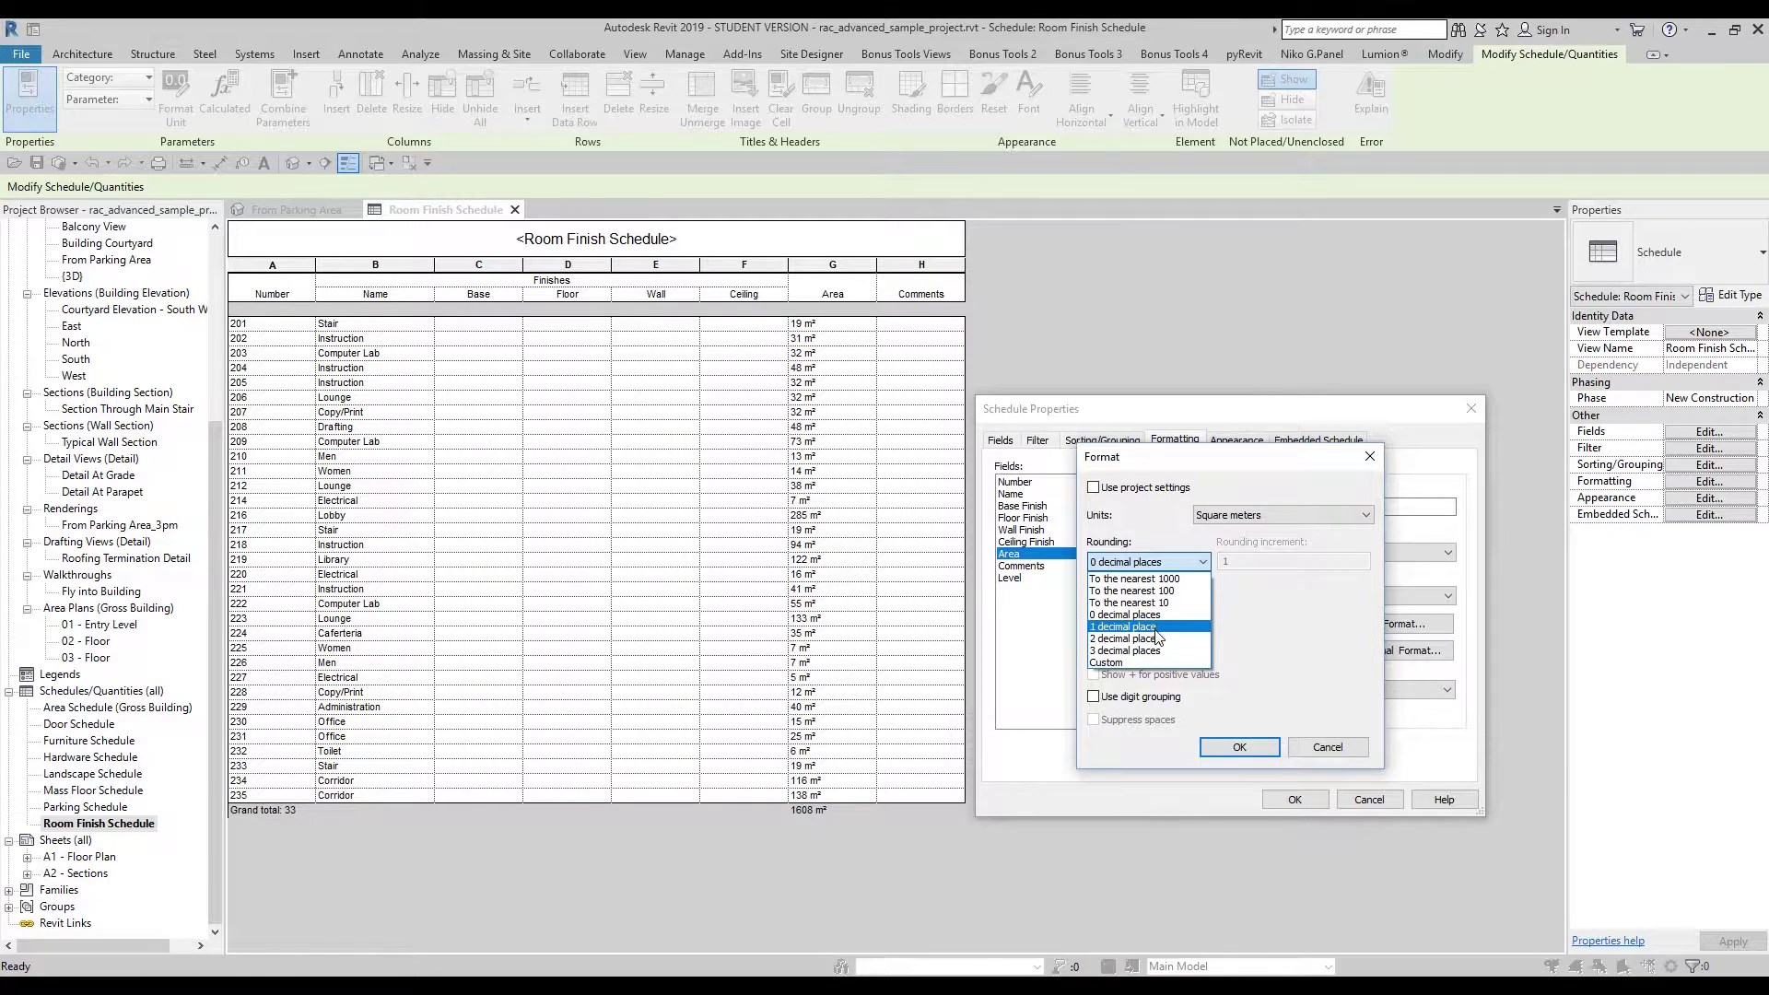
pyautogui.click(1155, 628)
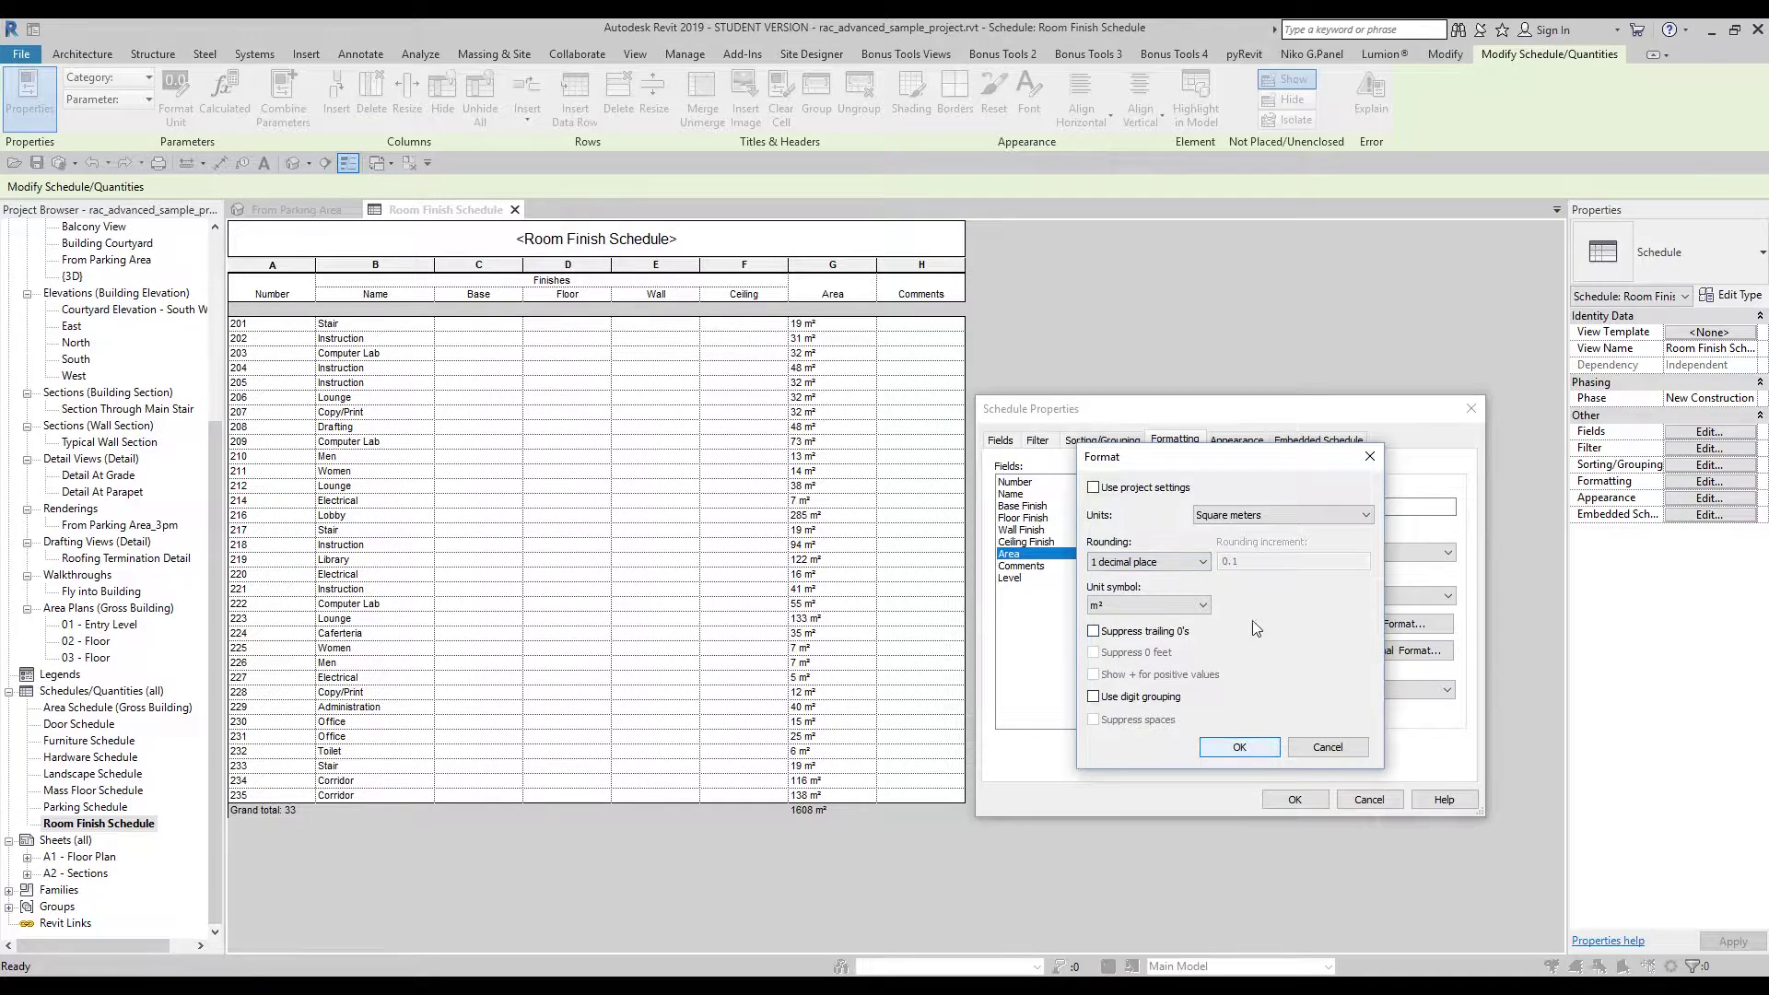
pyautogui.click(1202, 564)
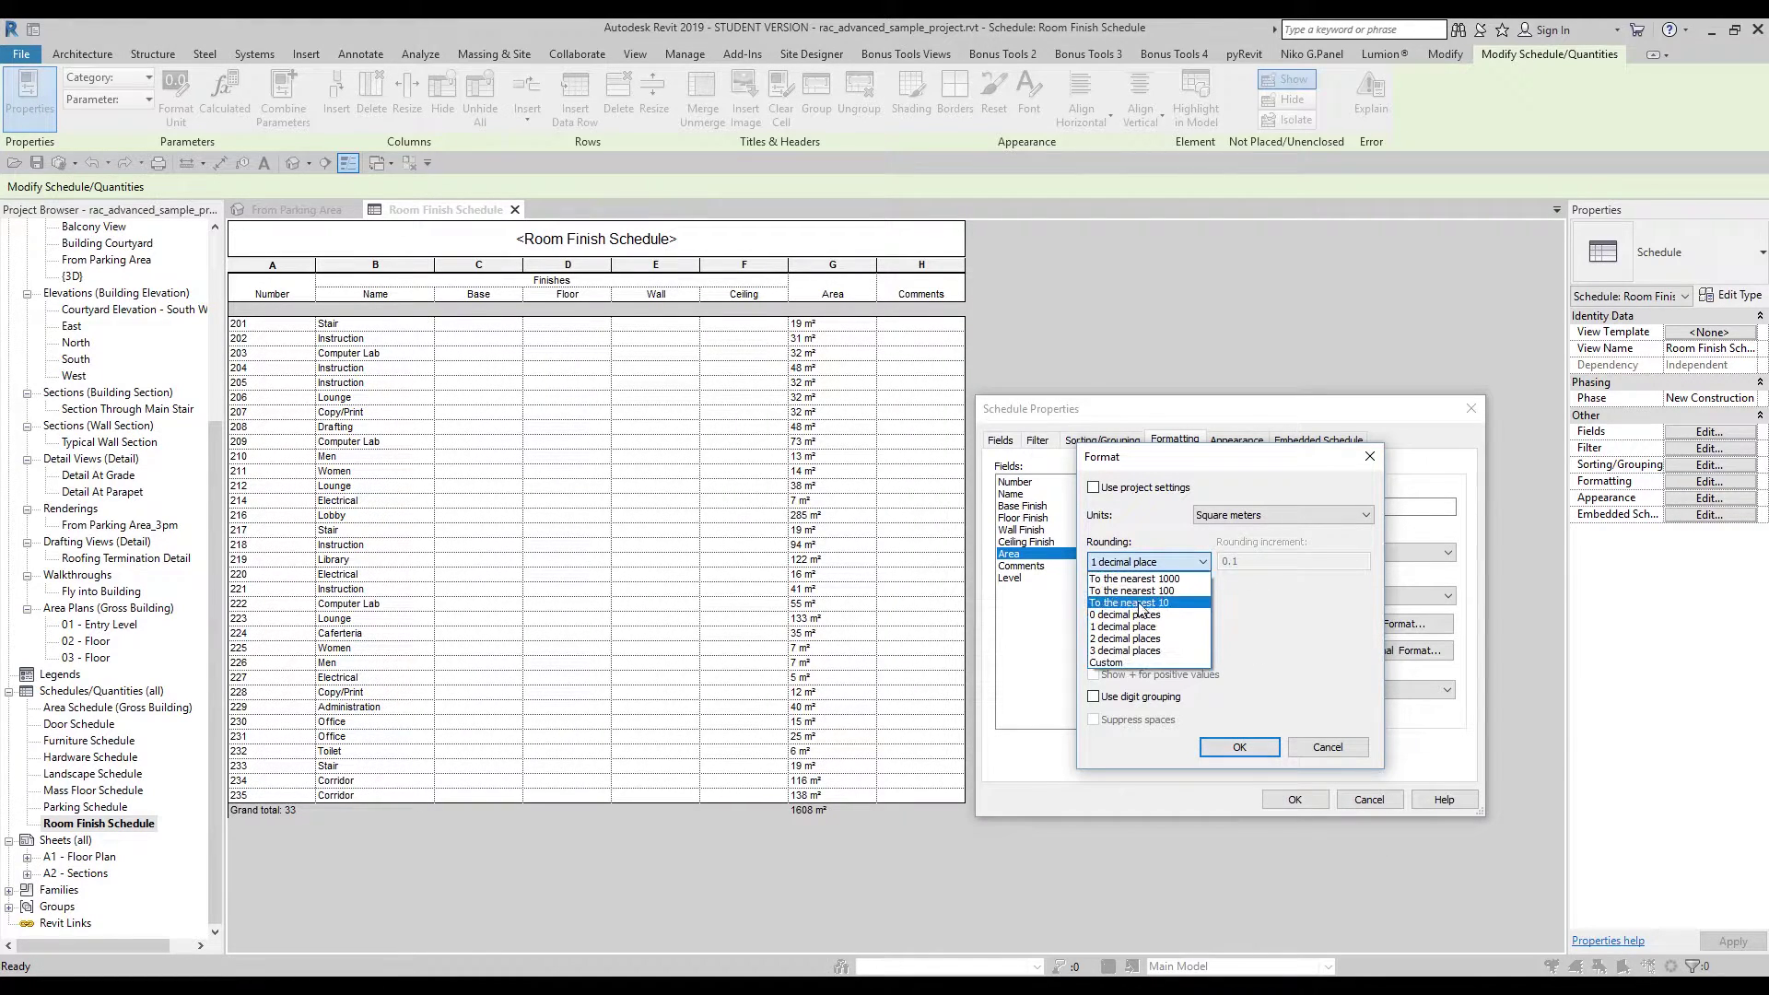
pyautogui.click(1165, 589)
# Set the Area field's rounding to 2 decimal places and apply it to the schedule
pyautogui.click(1189, 562)
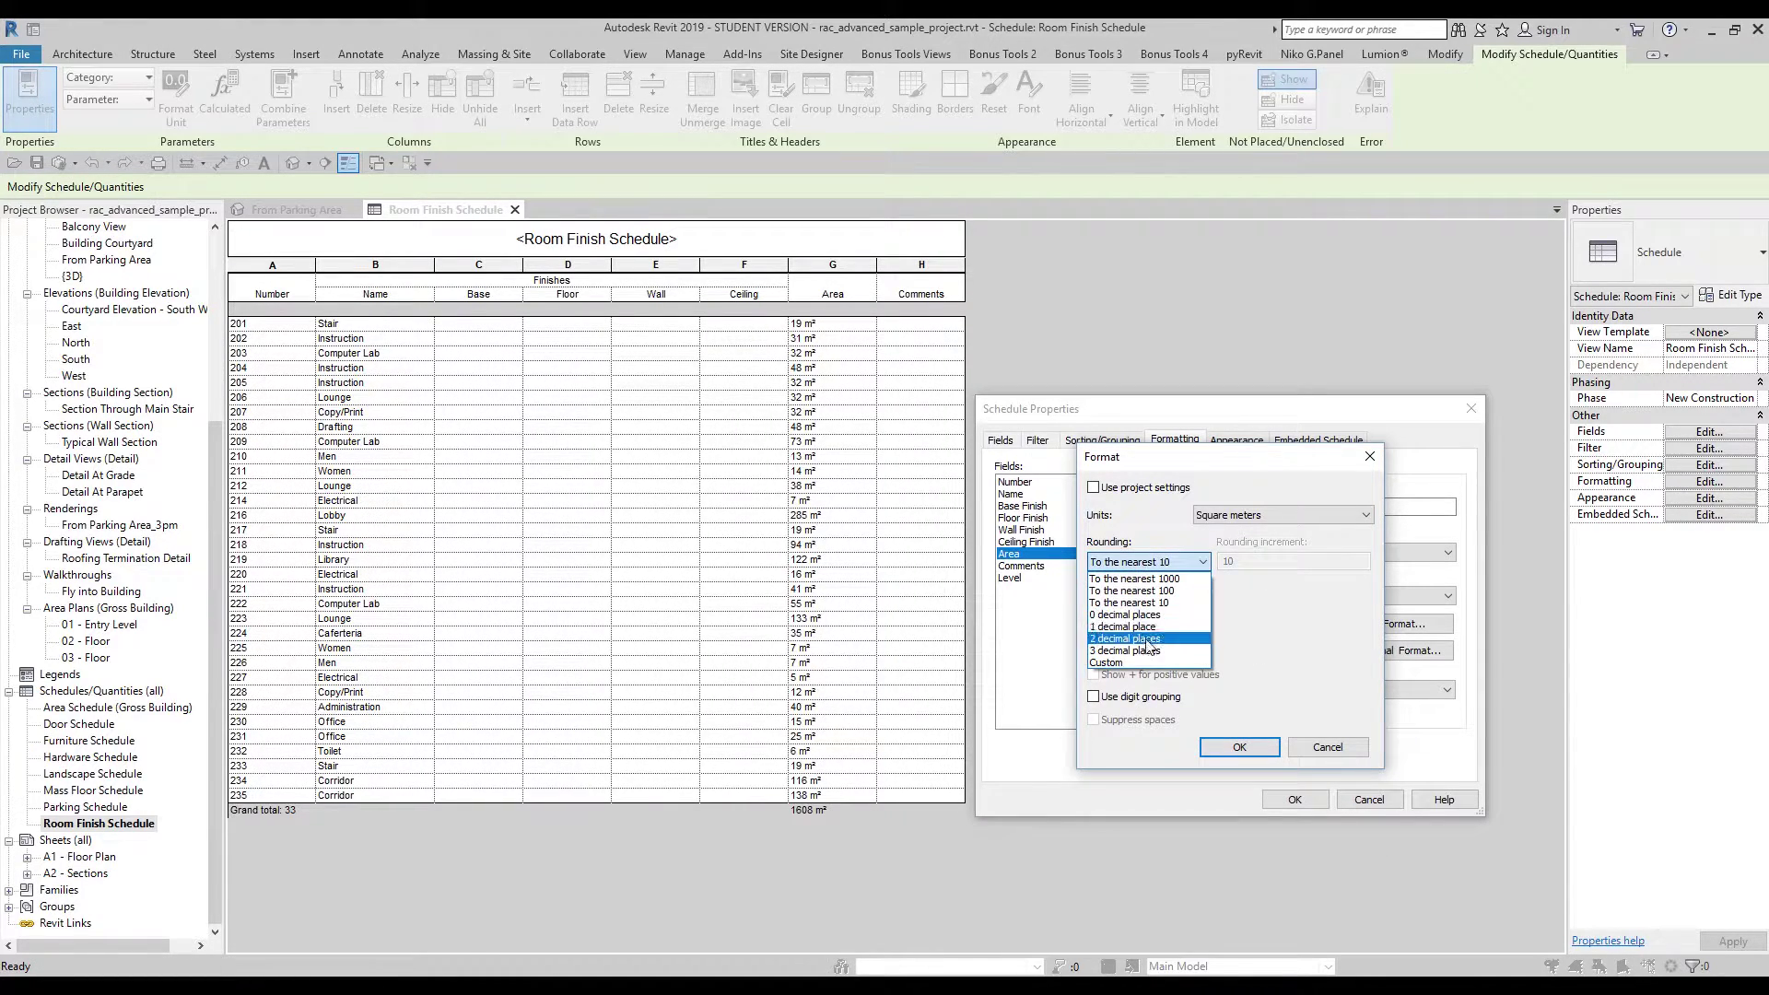
pyautogui.click(1150, 642)
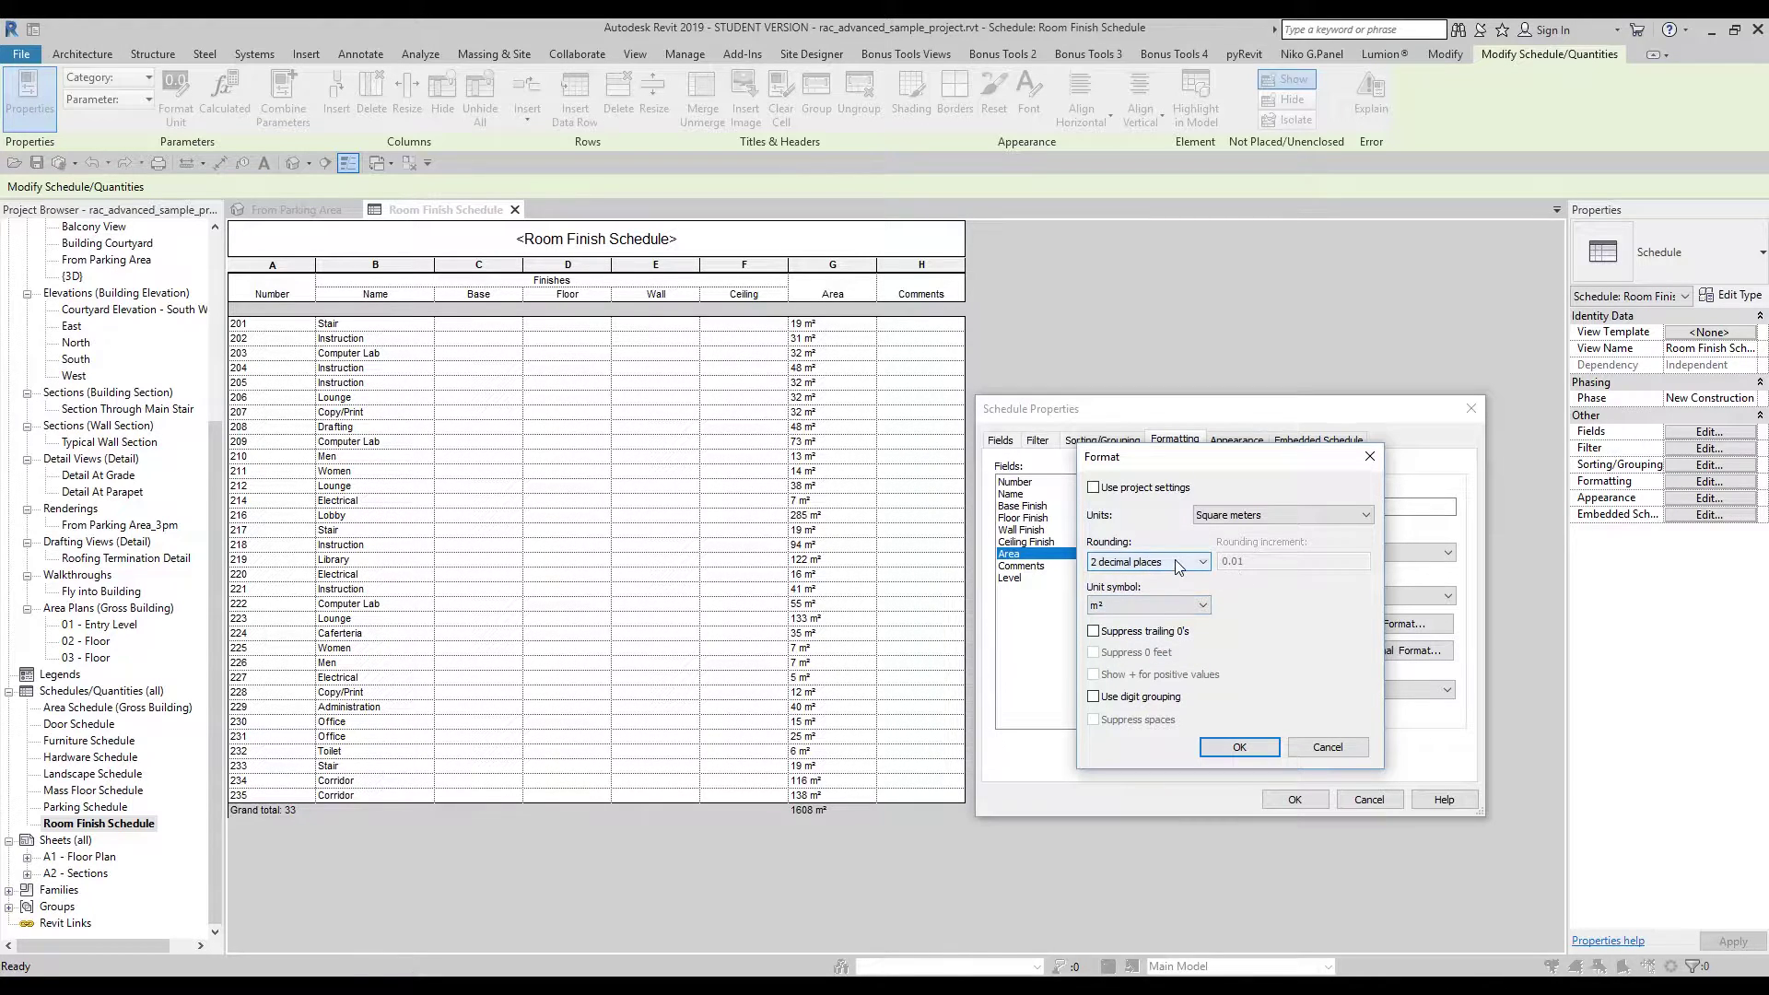
pyautogui.click(1239, 746)
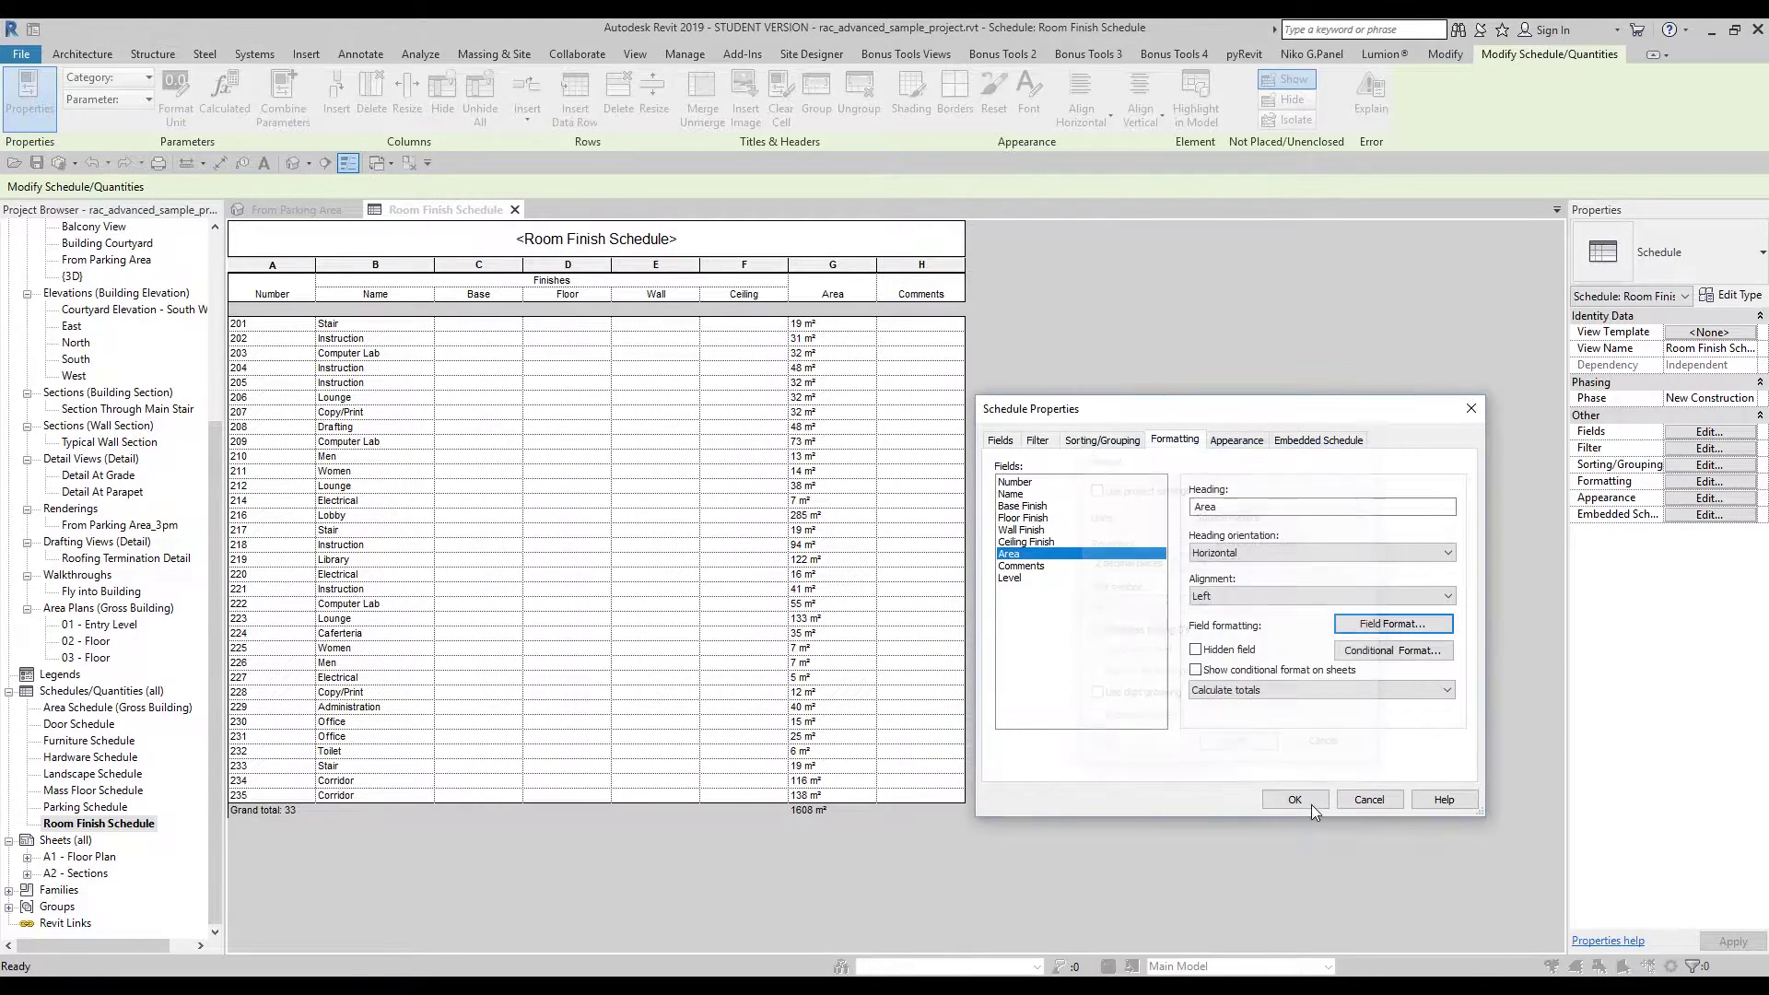
pyautogui.click(1313, 805)
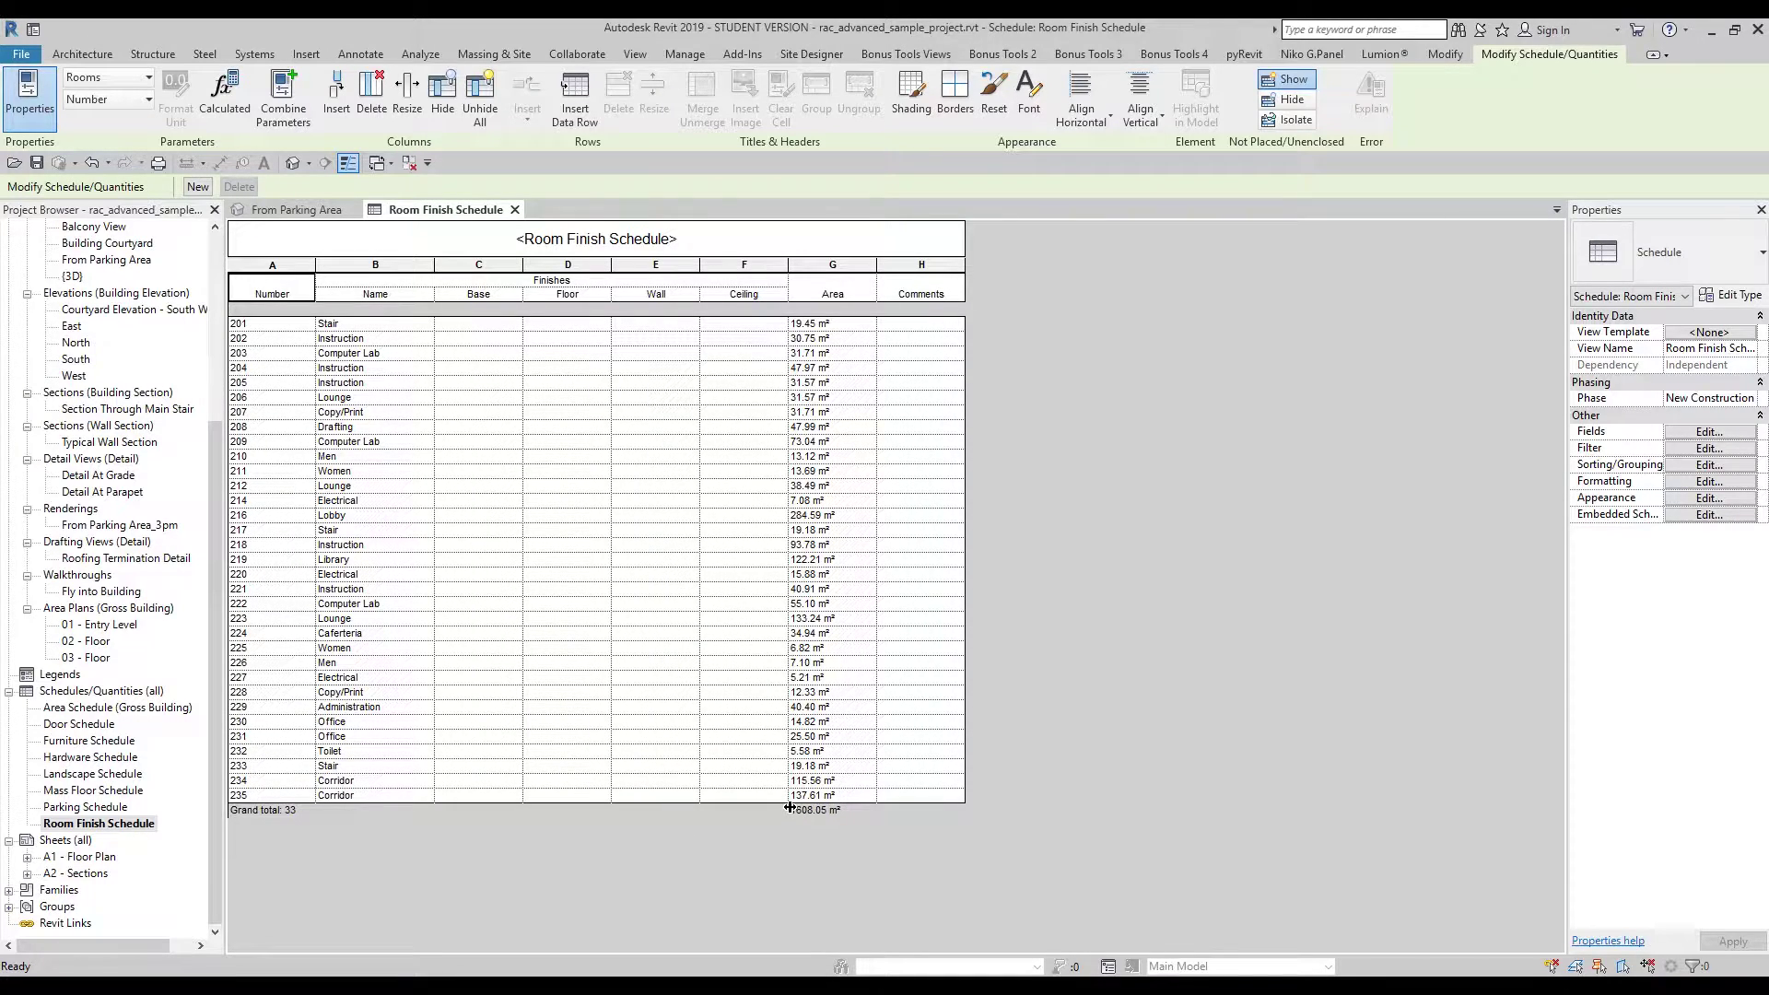
# Start a new calculated value named Area Q in the Room Finish Schedule's fields
pyautogui.click(1685, 433)
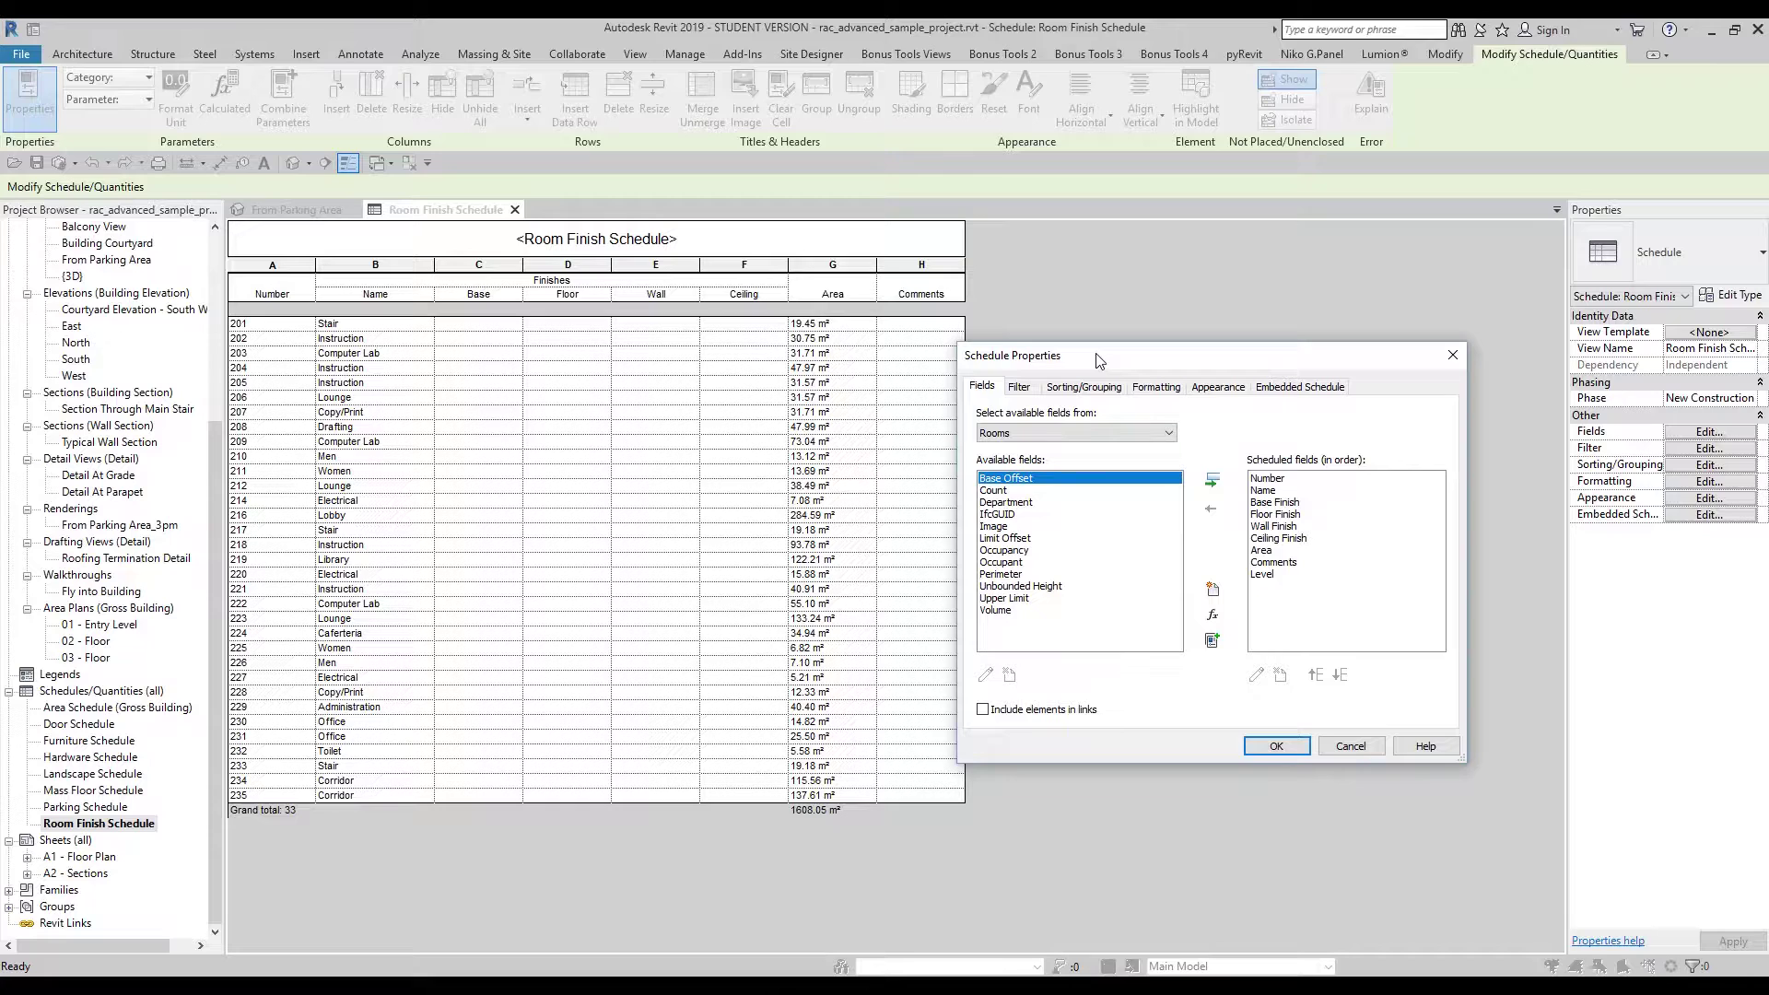
pyautogui.click(1688, 910)
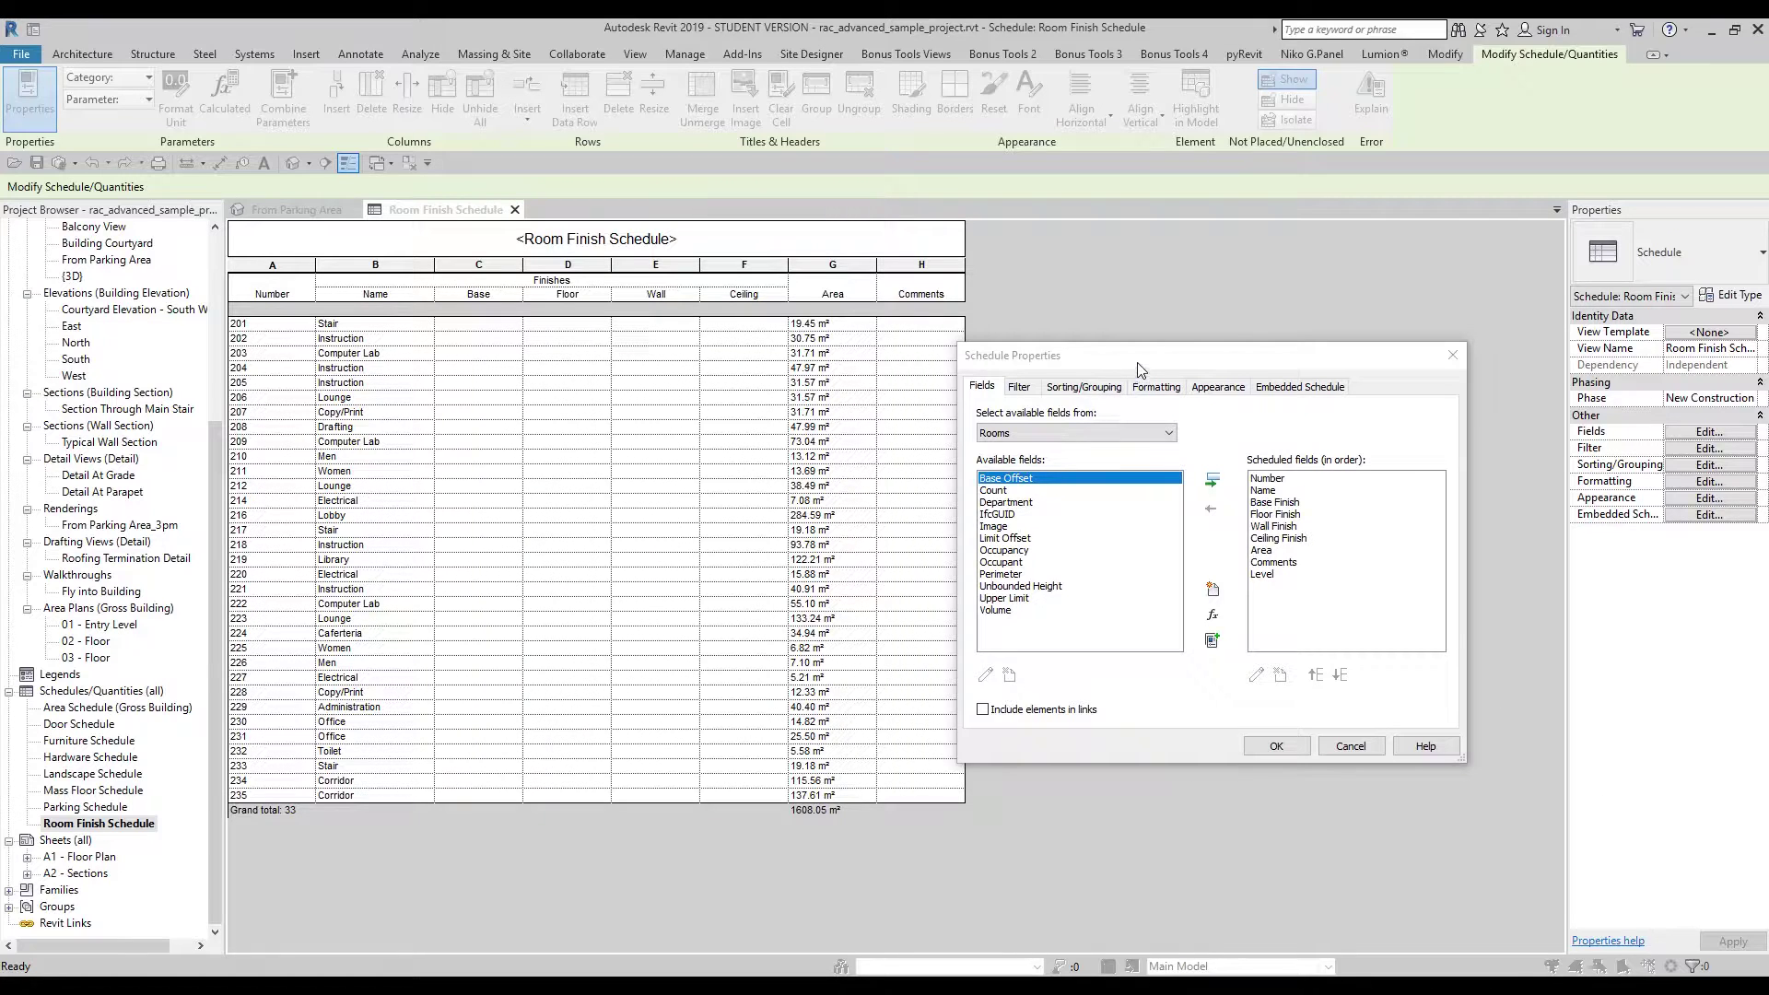
pyautogui.moveTo(1140, 359); pyautogui.dragTo(1184, 334)
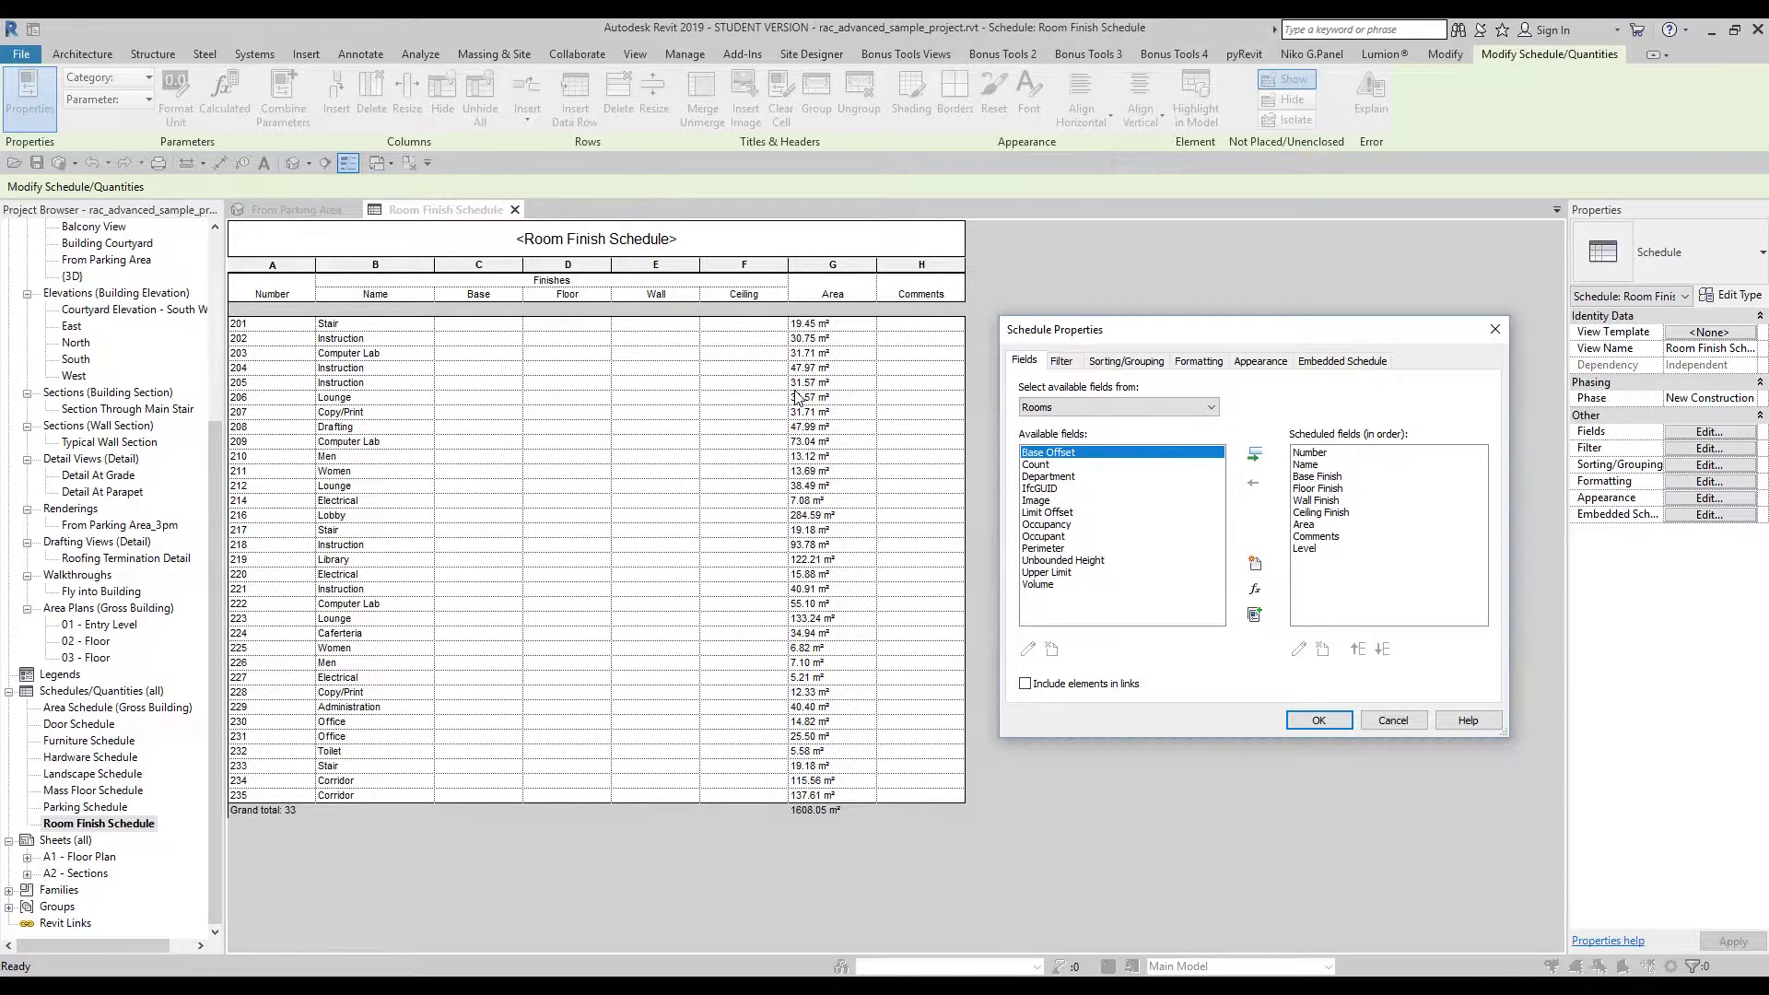
pyautogui.click(1256, 591)
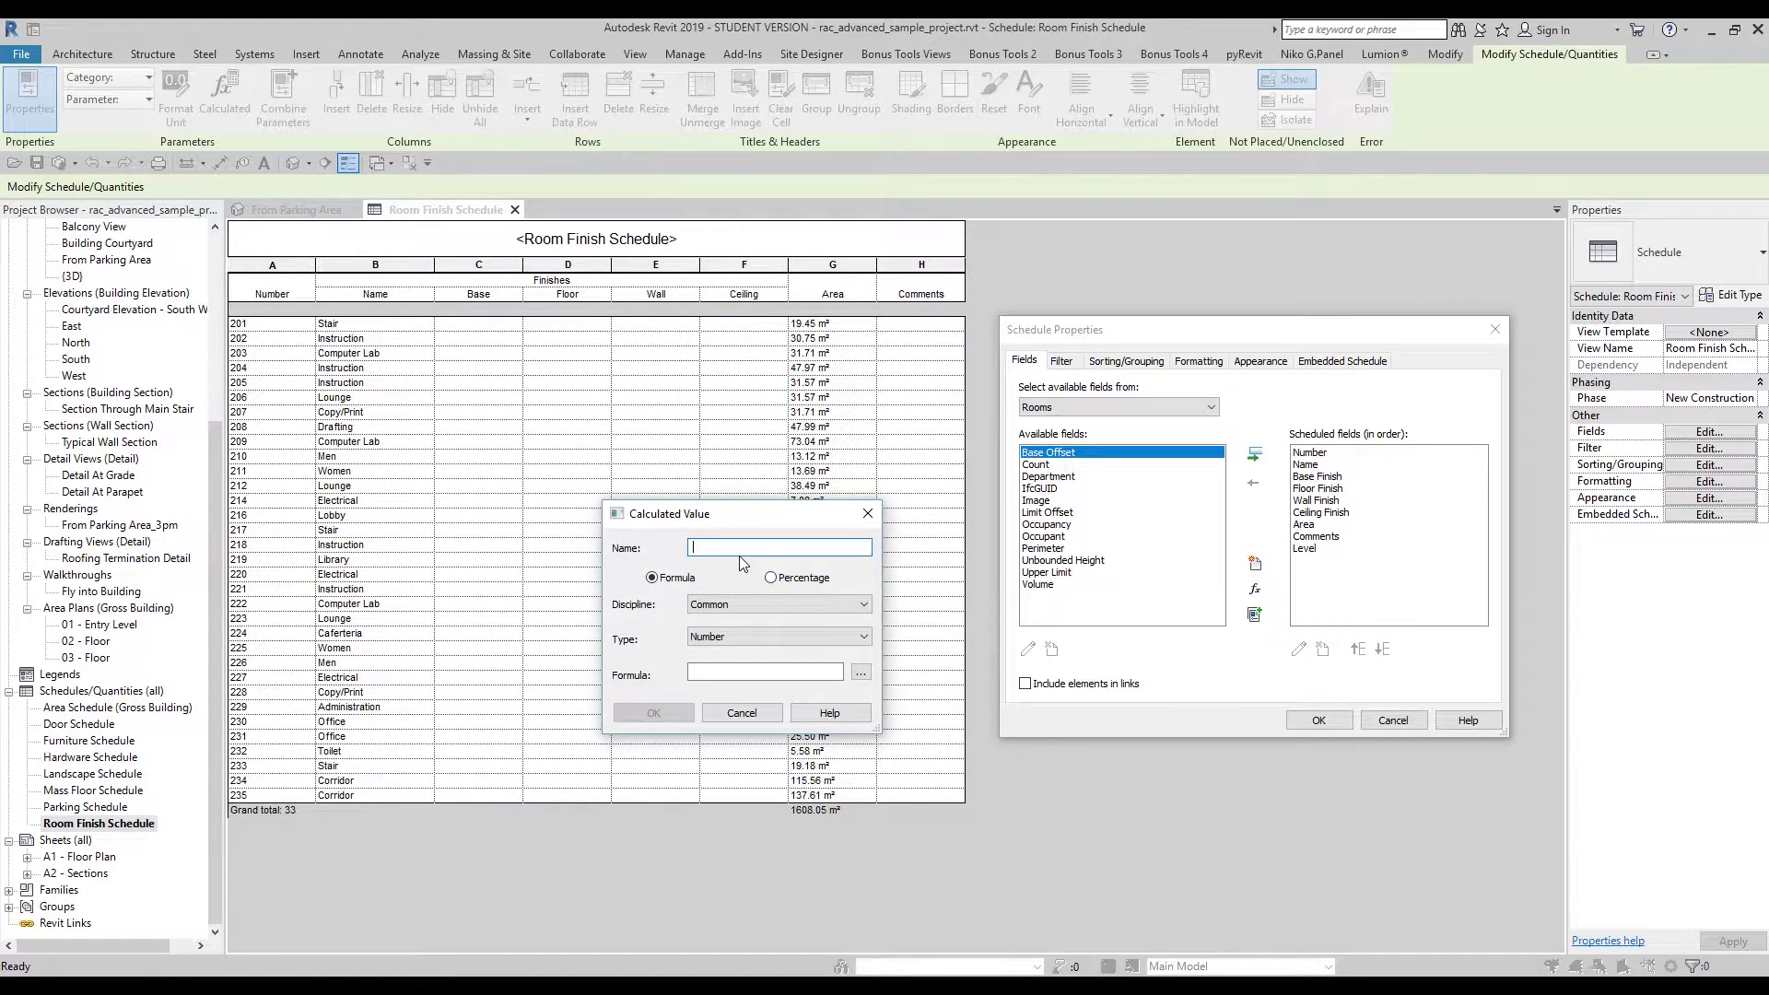
pyautogui.write('Area Q')
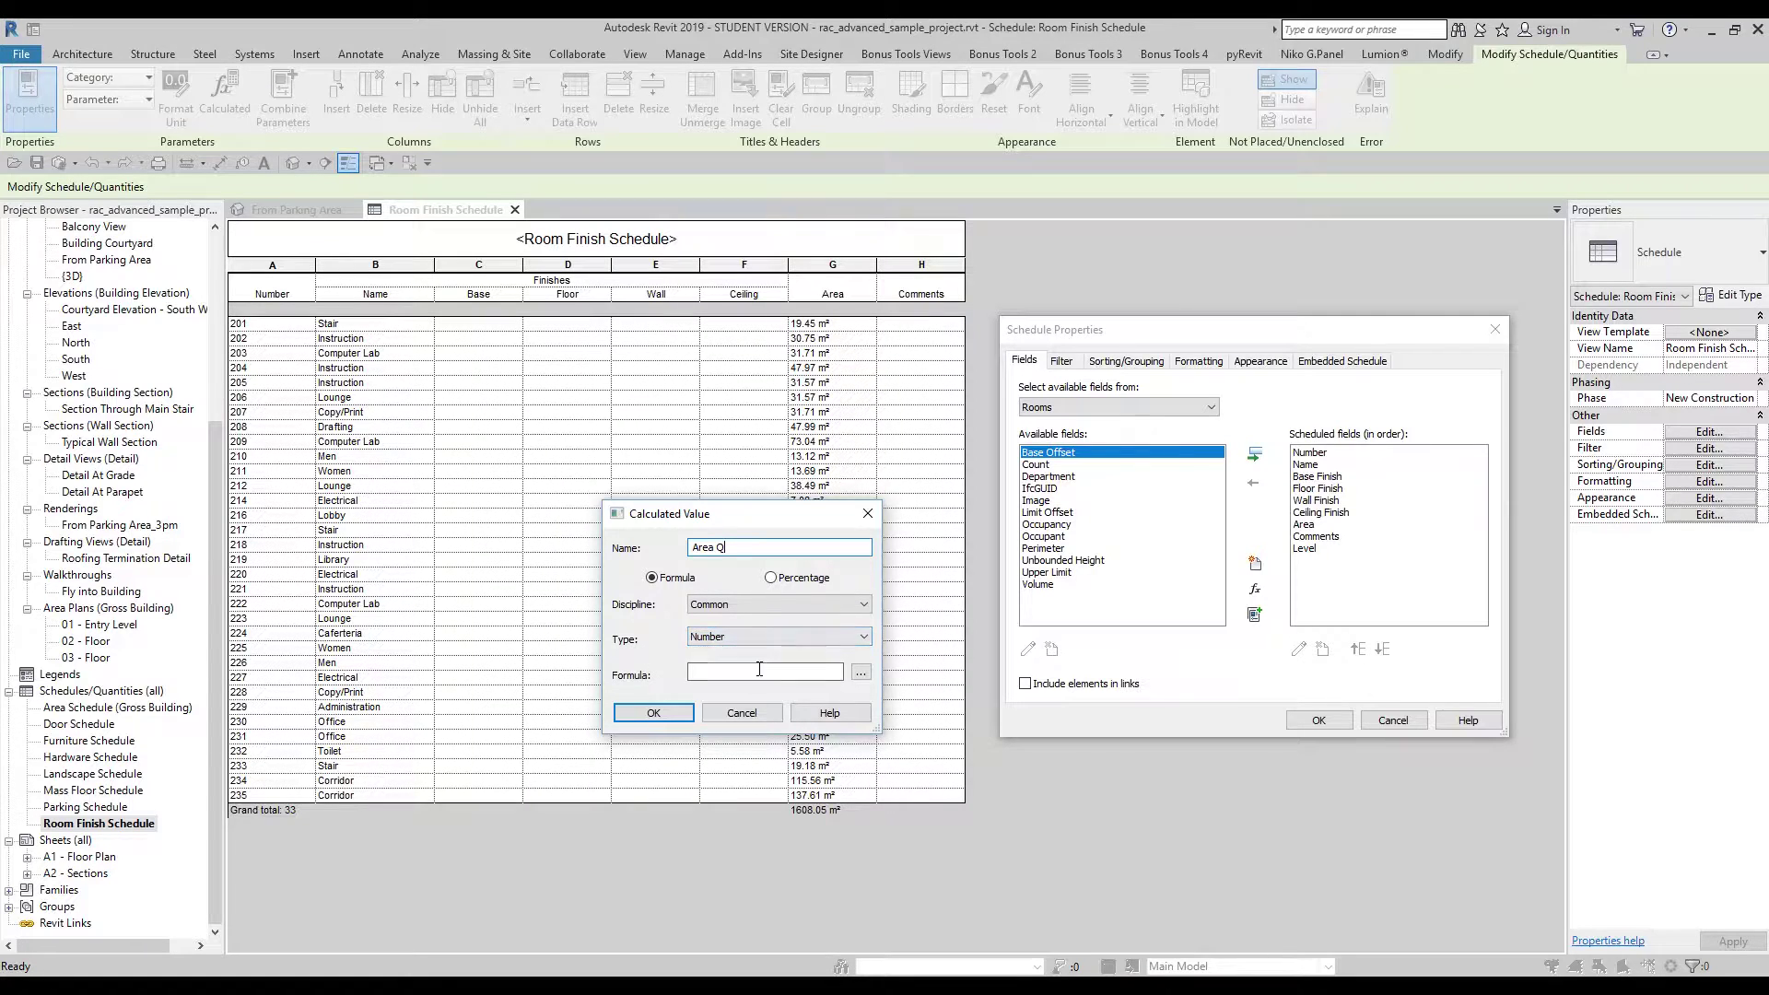
pyautogui.moveTo(711, 515); pyautogui.dragTo(475, 468)
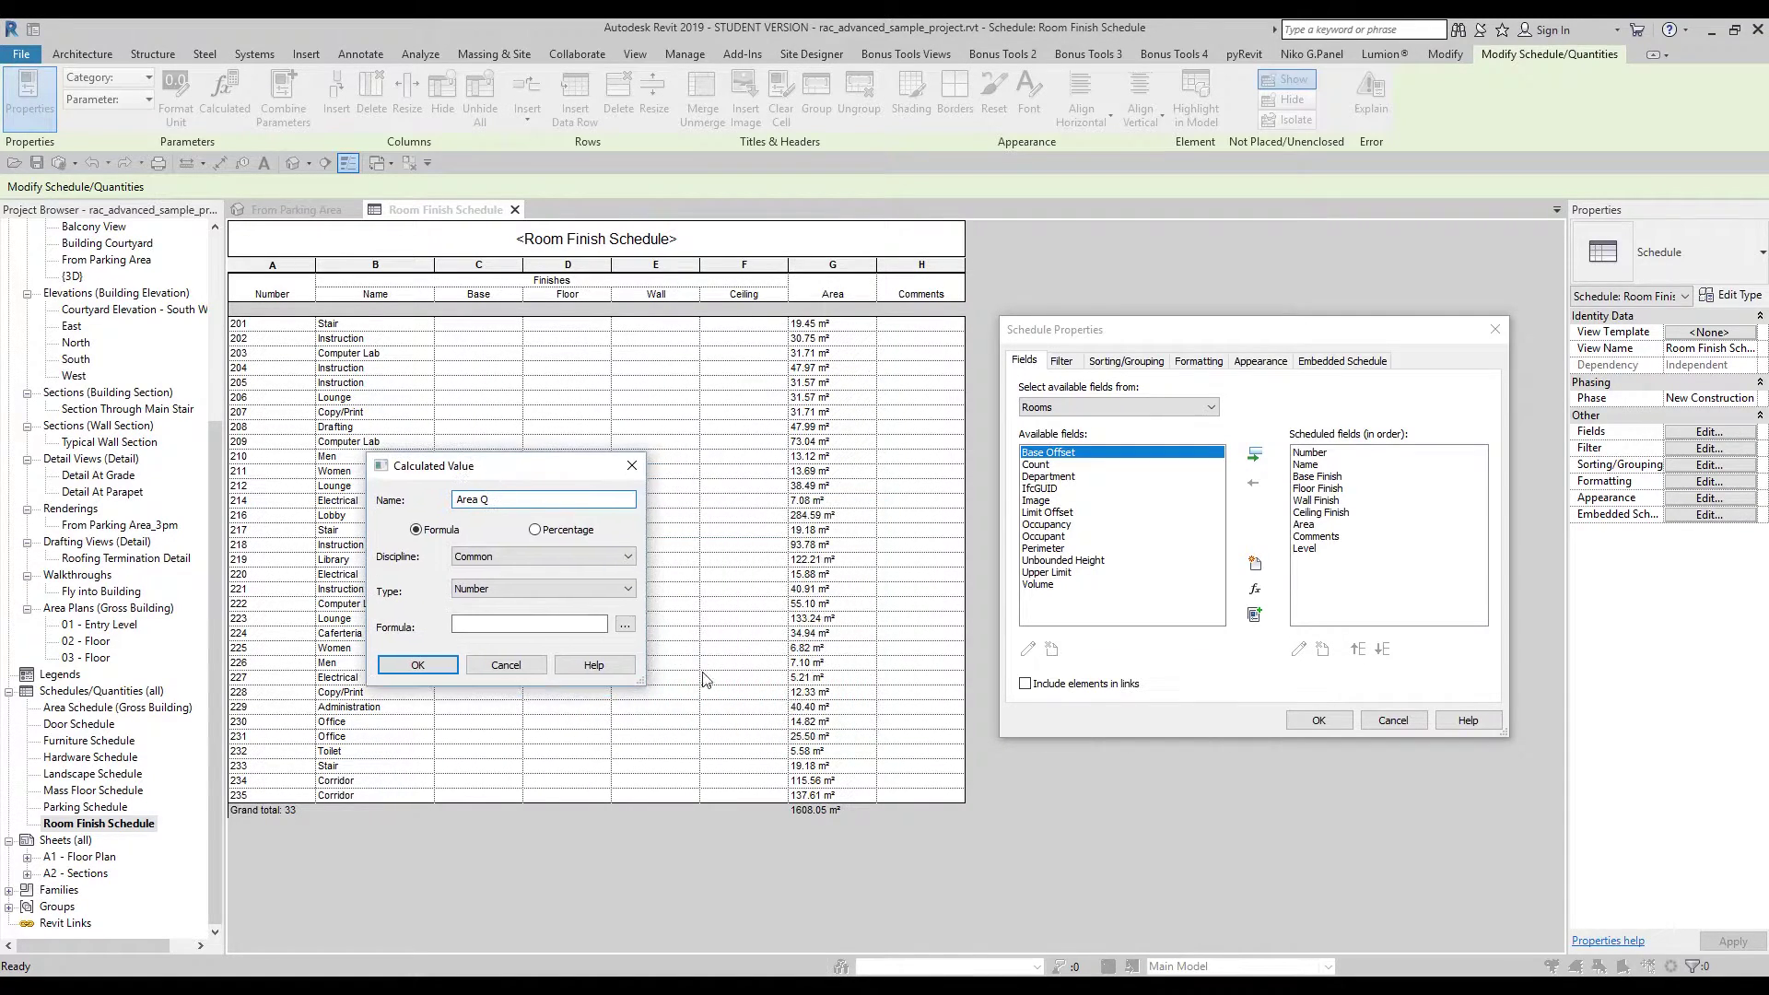
# Build the formula Area*0.8 from the Area field and try to create the value with the Number type
pyautogui.click(630, 624)
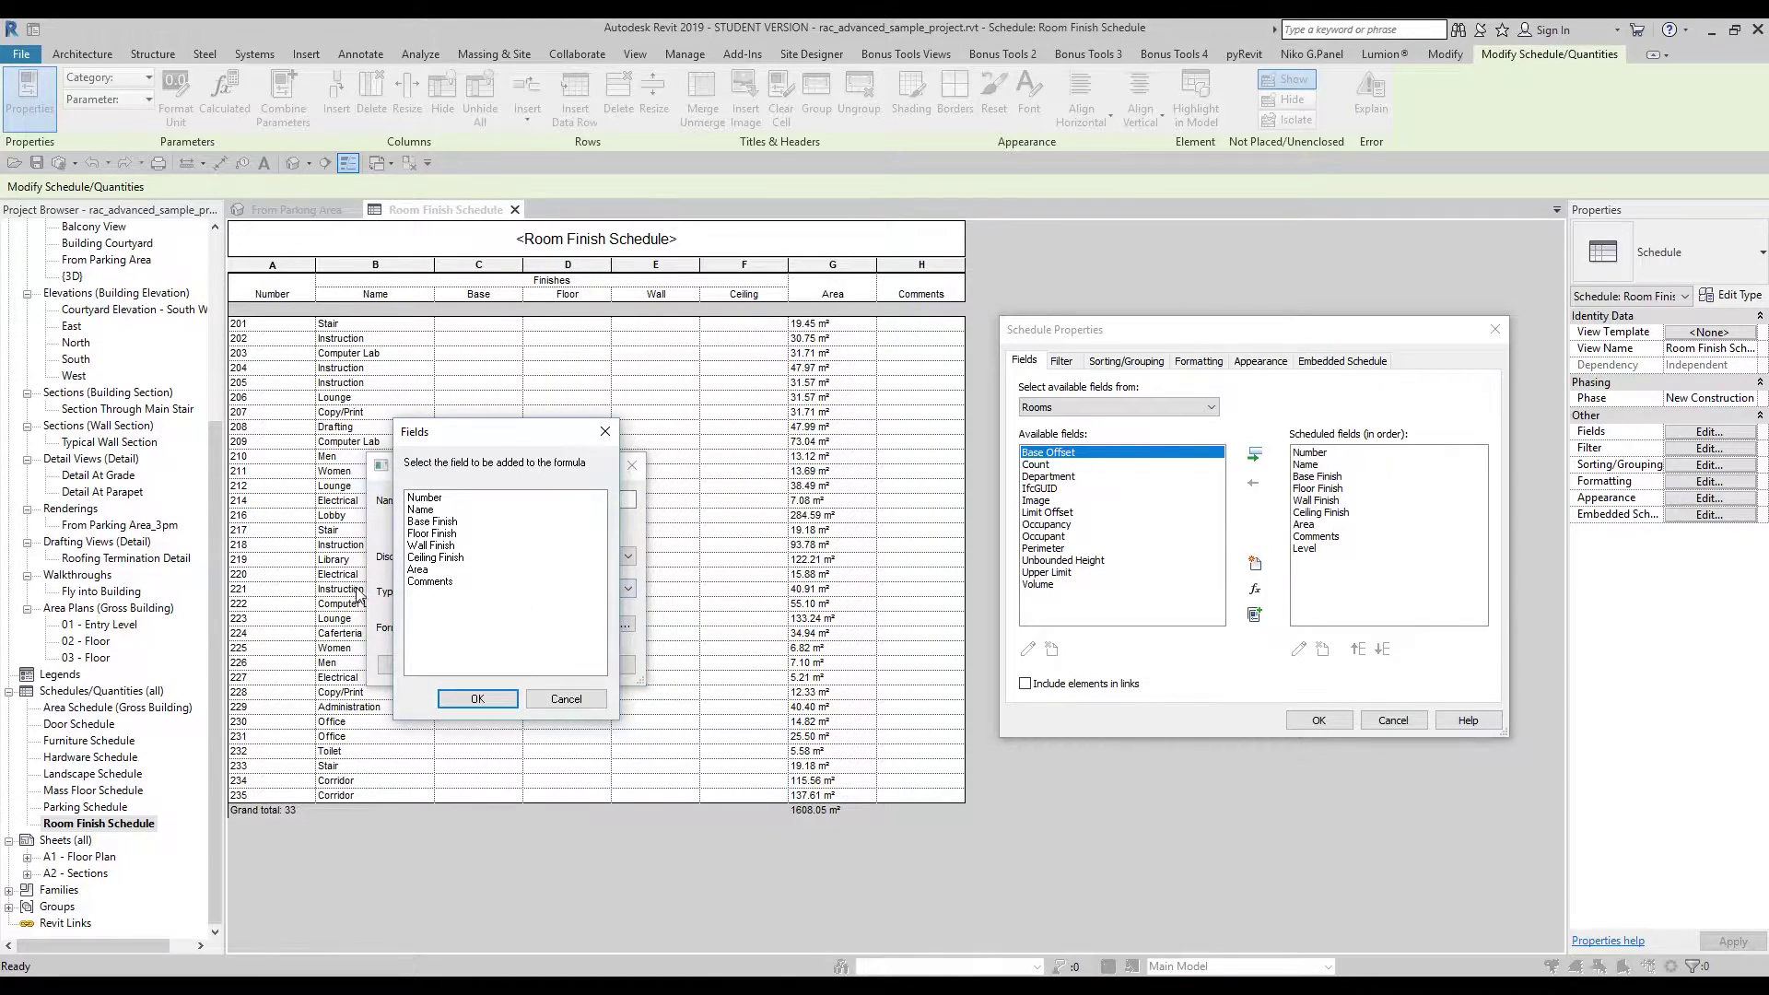
pyautogui.click(417, 570)
pyautogui.click(477, 698)
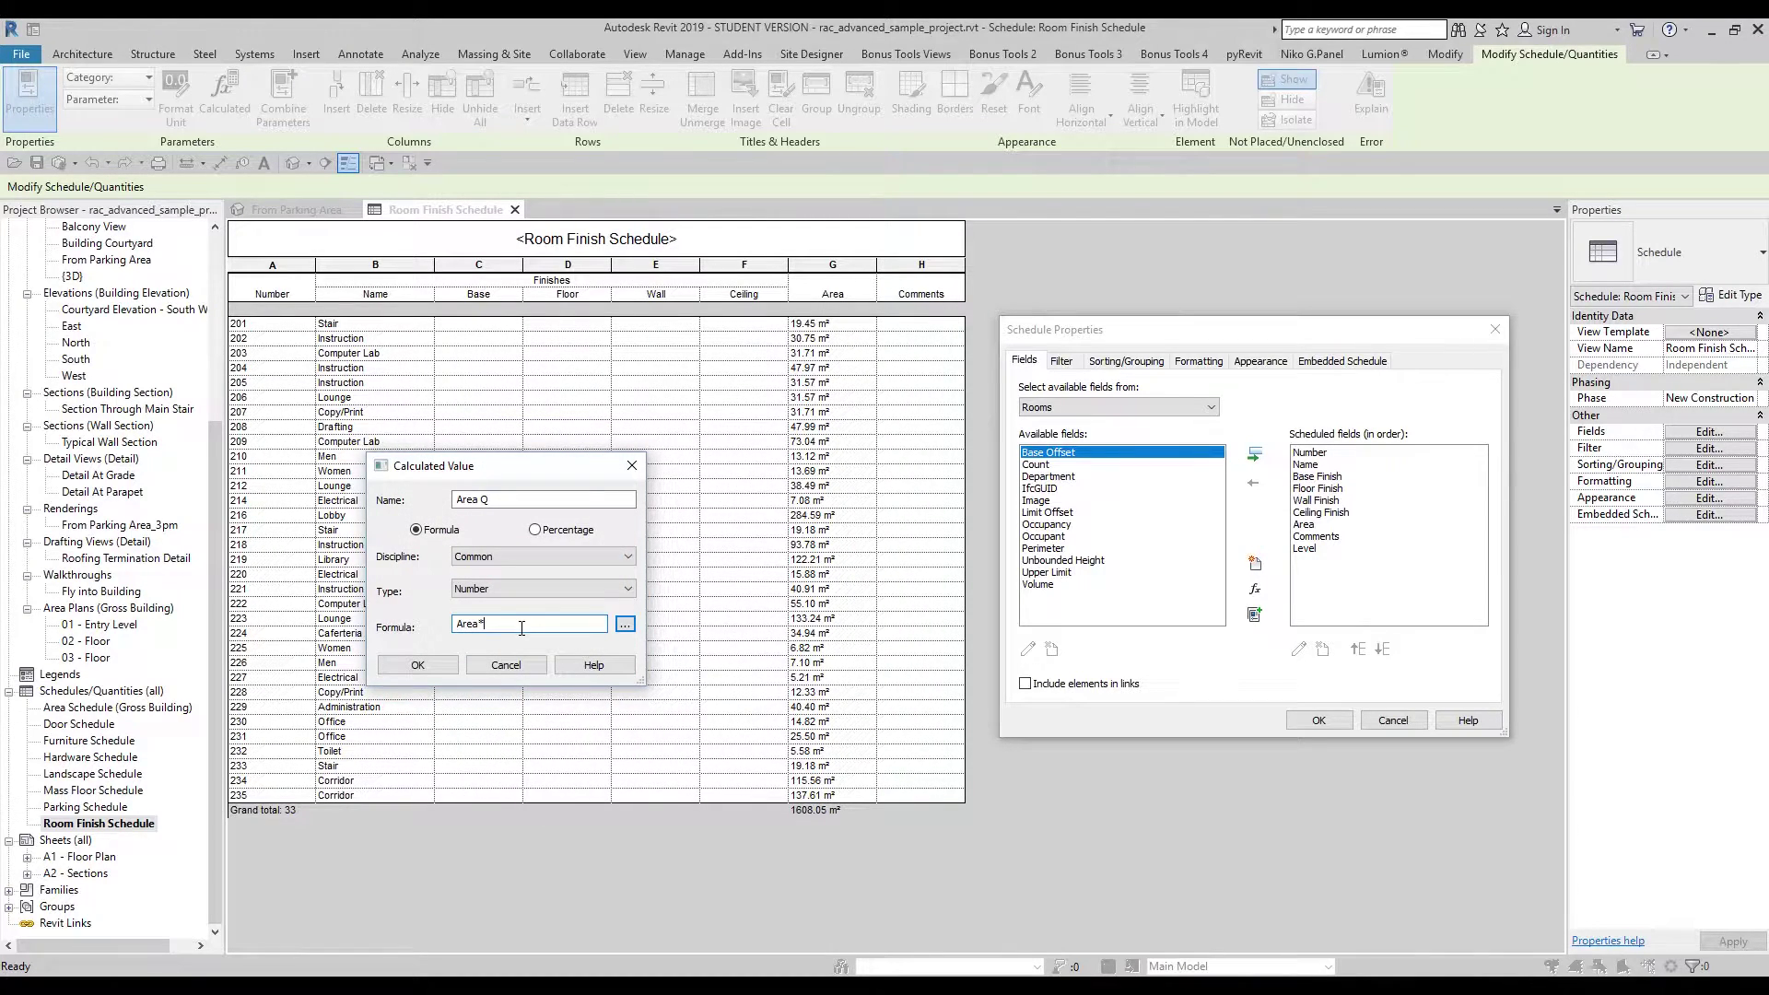
pyautogui.click(451, 663)
pyautogui.click(994, 508)
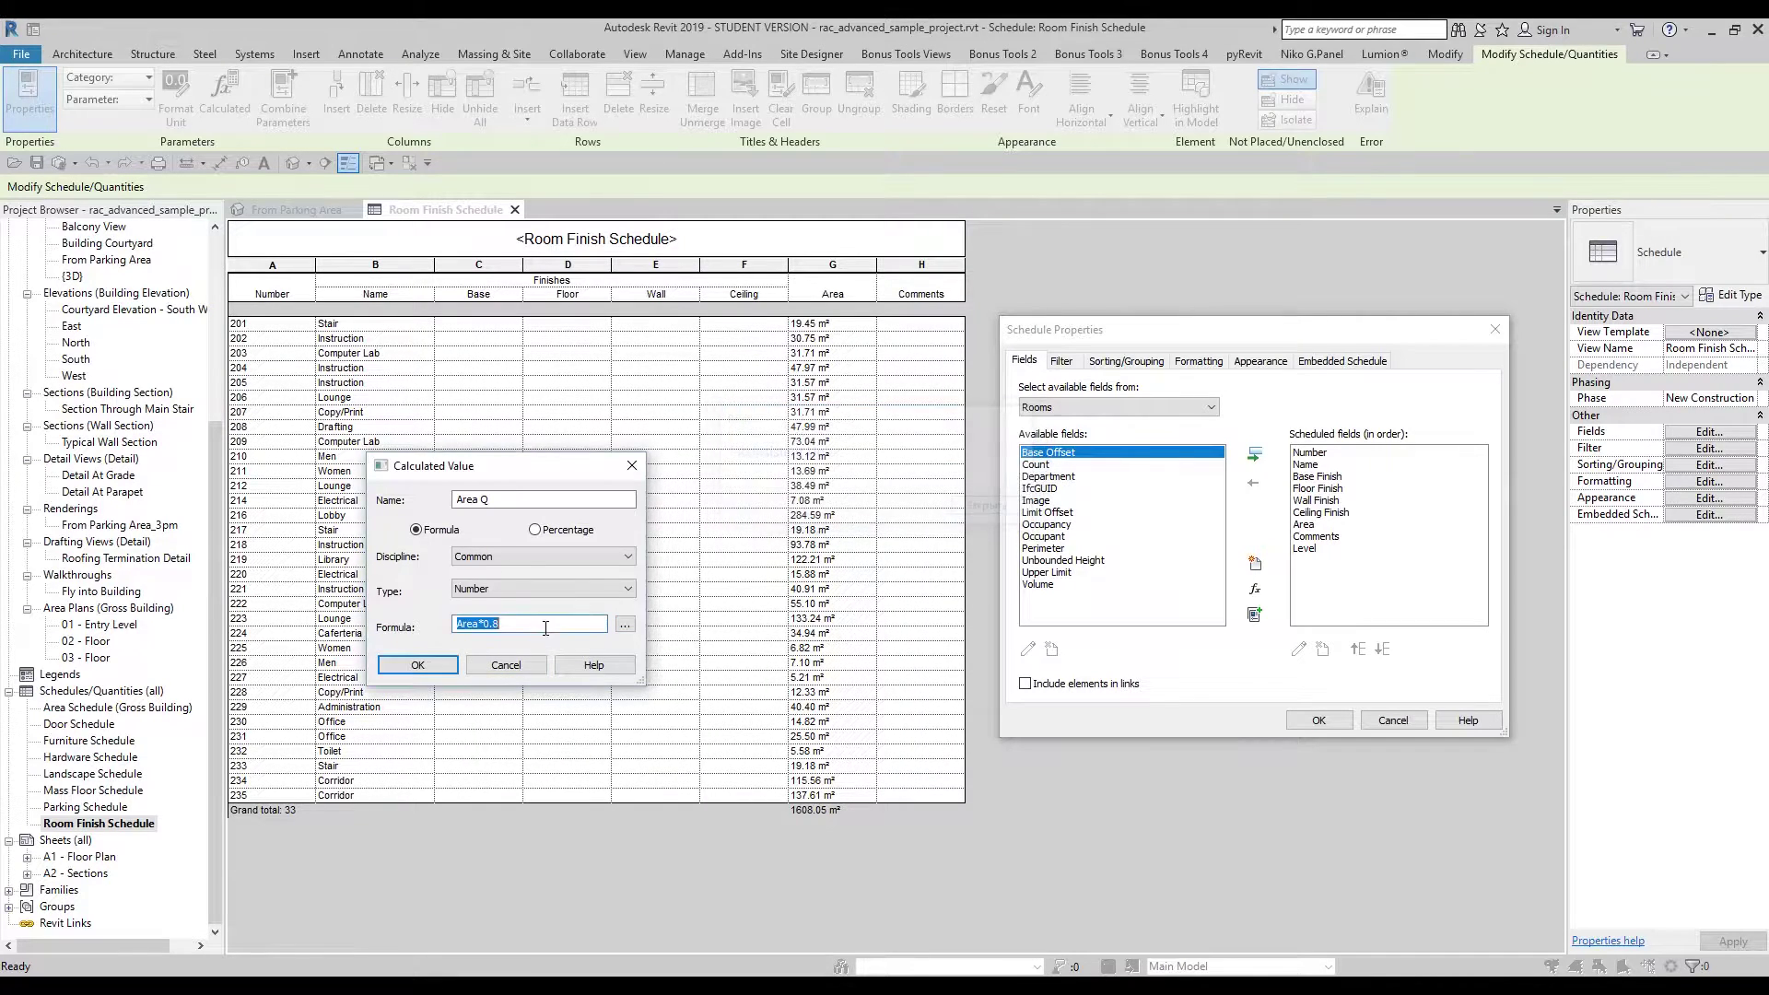
# Try the Area Q formula with a decimal comma, as Area*0,8
pyautogui.click(496, 624)
pyautogui.write(',')
pyautogui.click(418, 664)
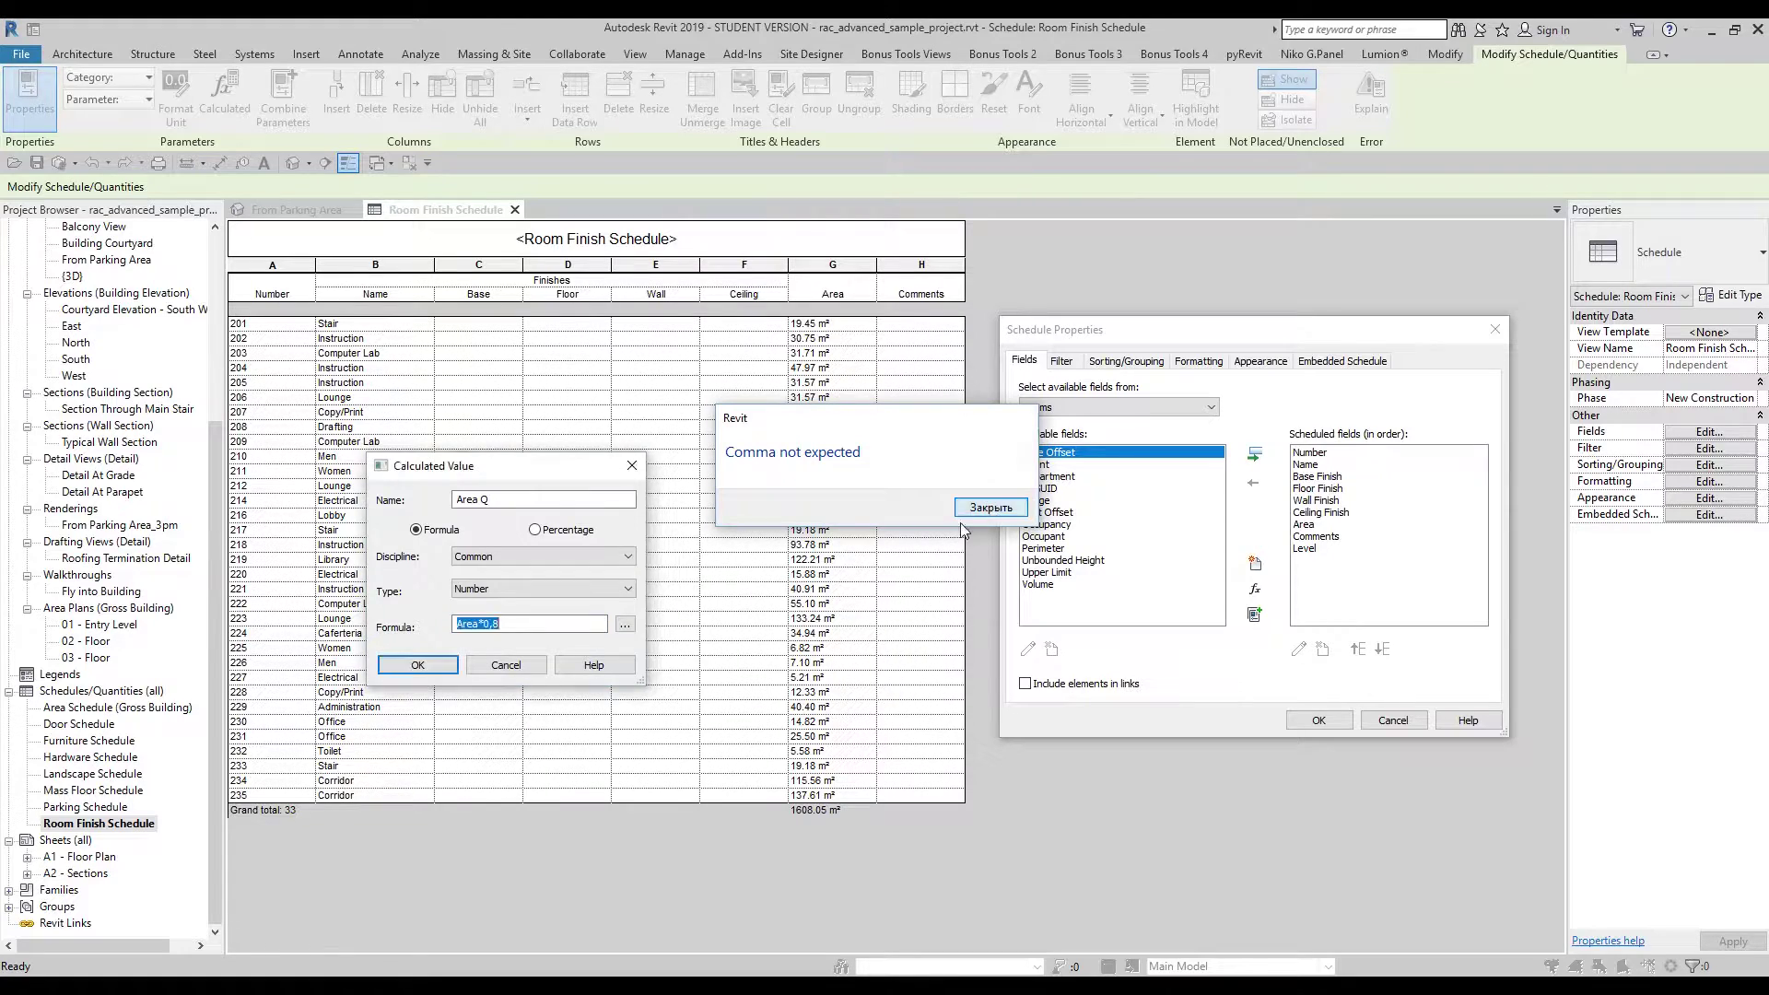
pyautogui.click(977, 507)
# Set Area Q's type to Area and its formula to Area*0.8, and create the calculated value
pyautogui.click(512, 589)
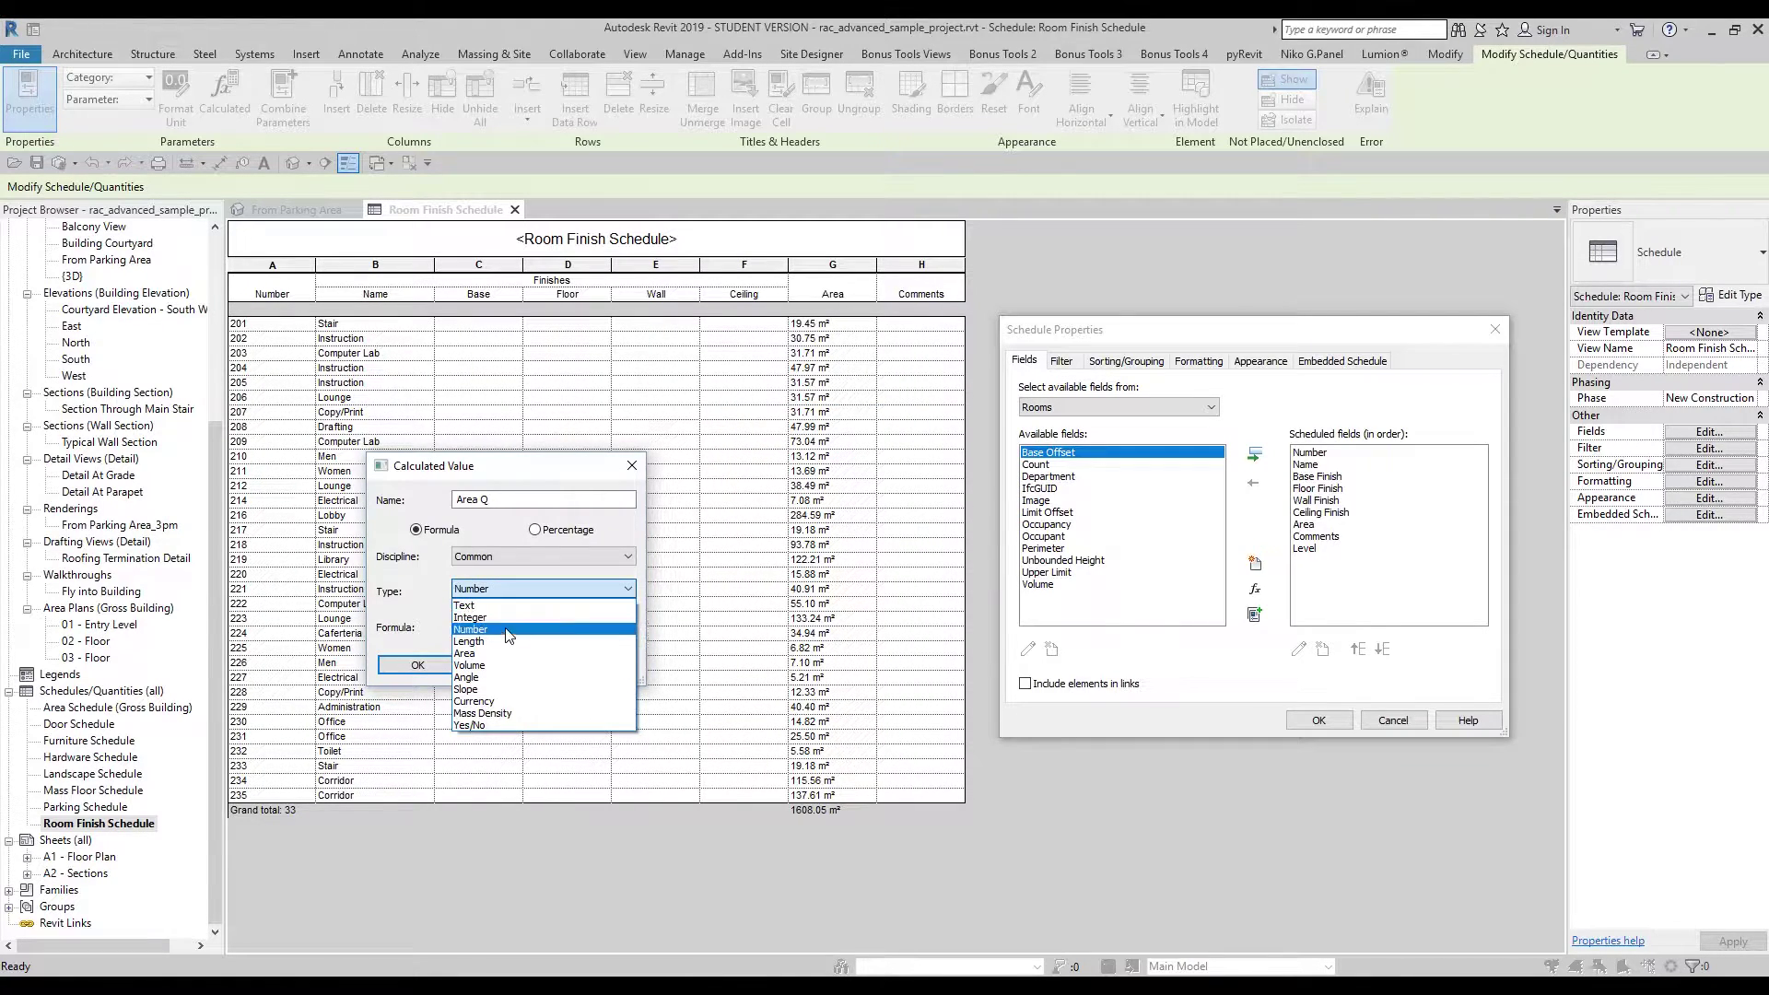
pyautogui.click(464, 653)
pyautogui.click(417, 665)
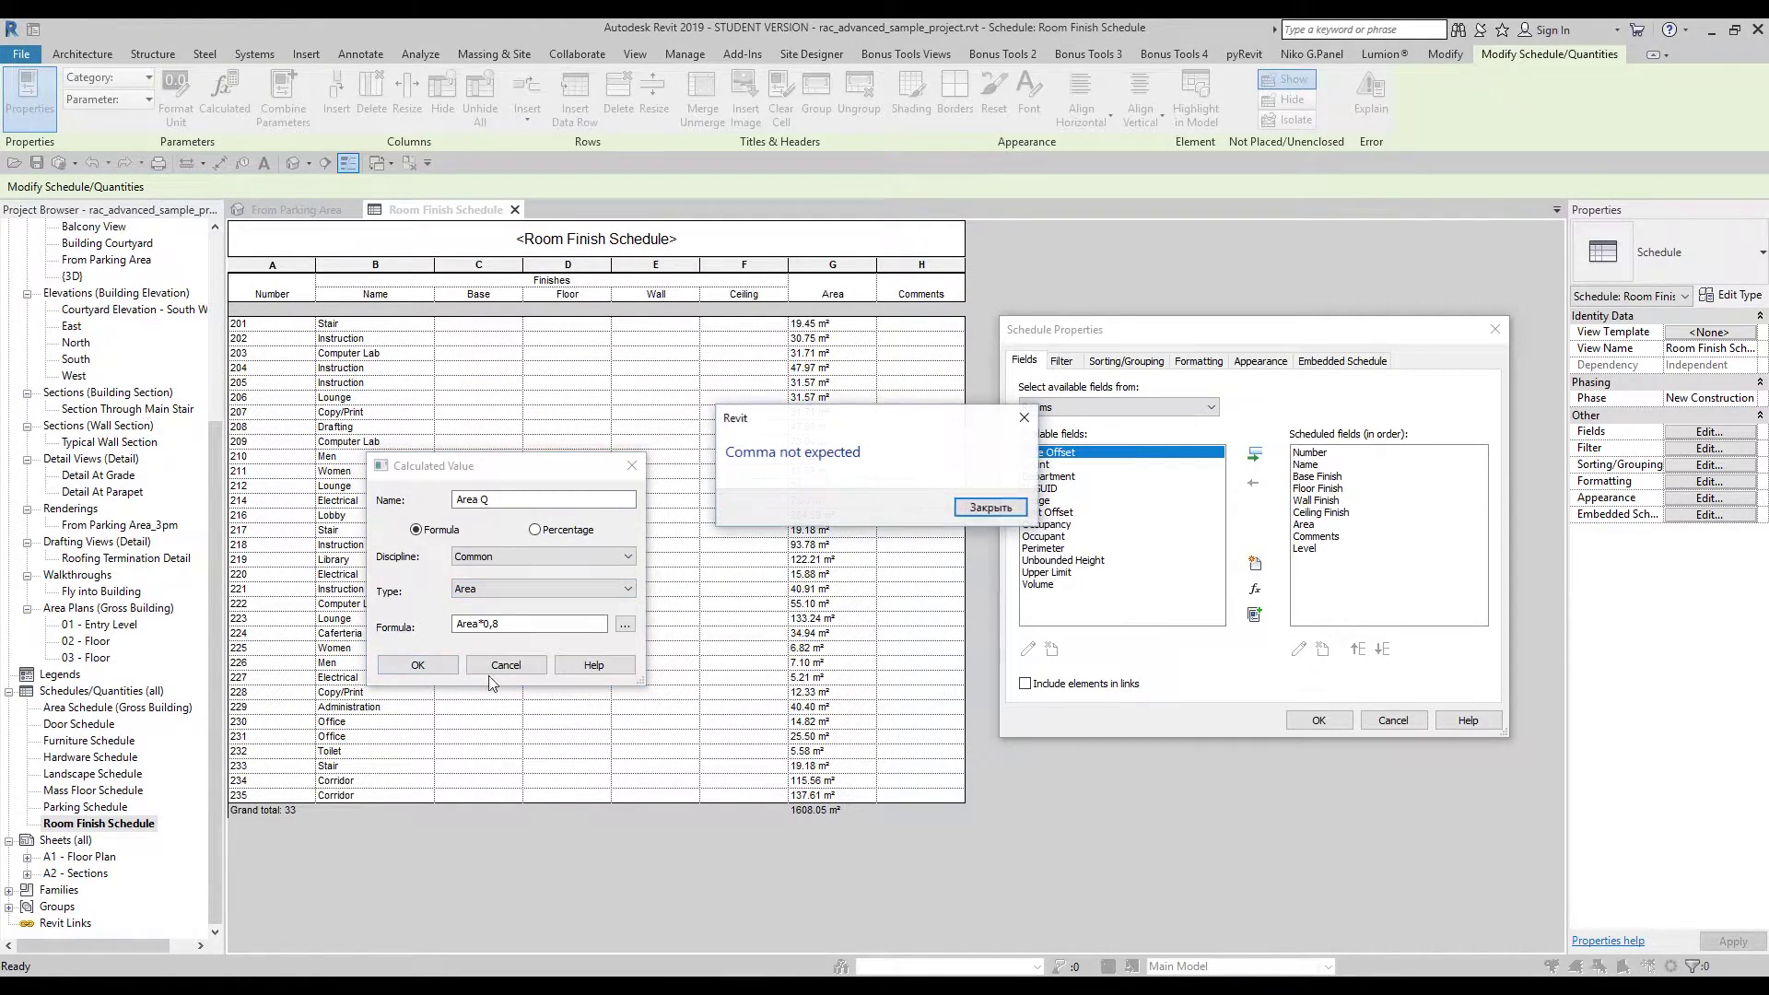
pyautogui.click(969, 514)
pyautogui.click(494, 627)
pyautogui.press('BackSpace')
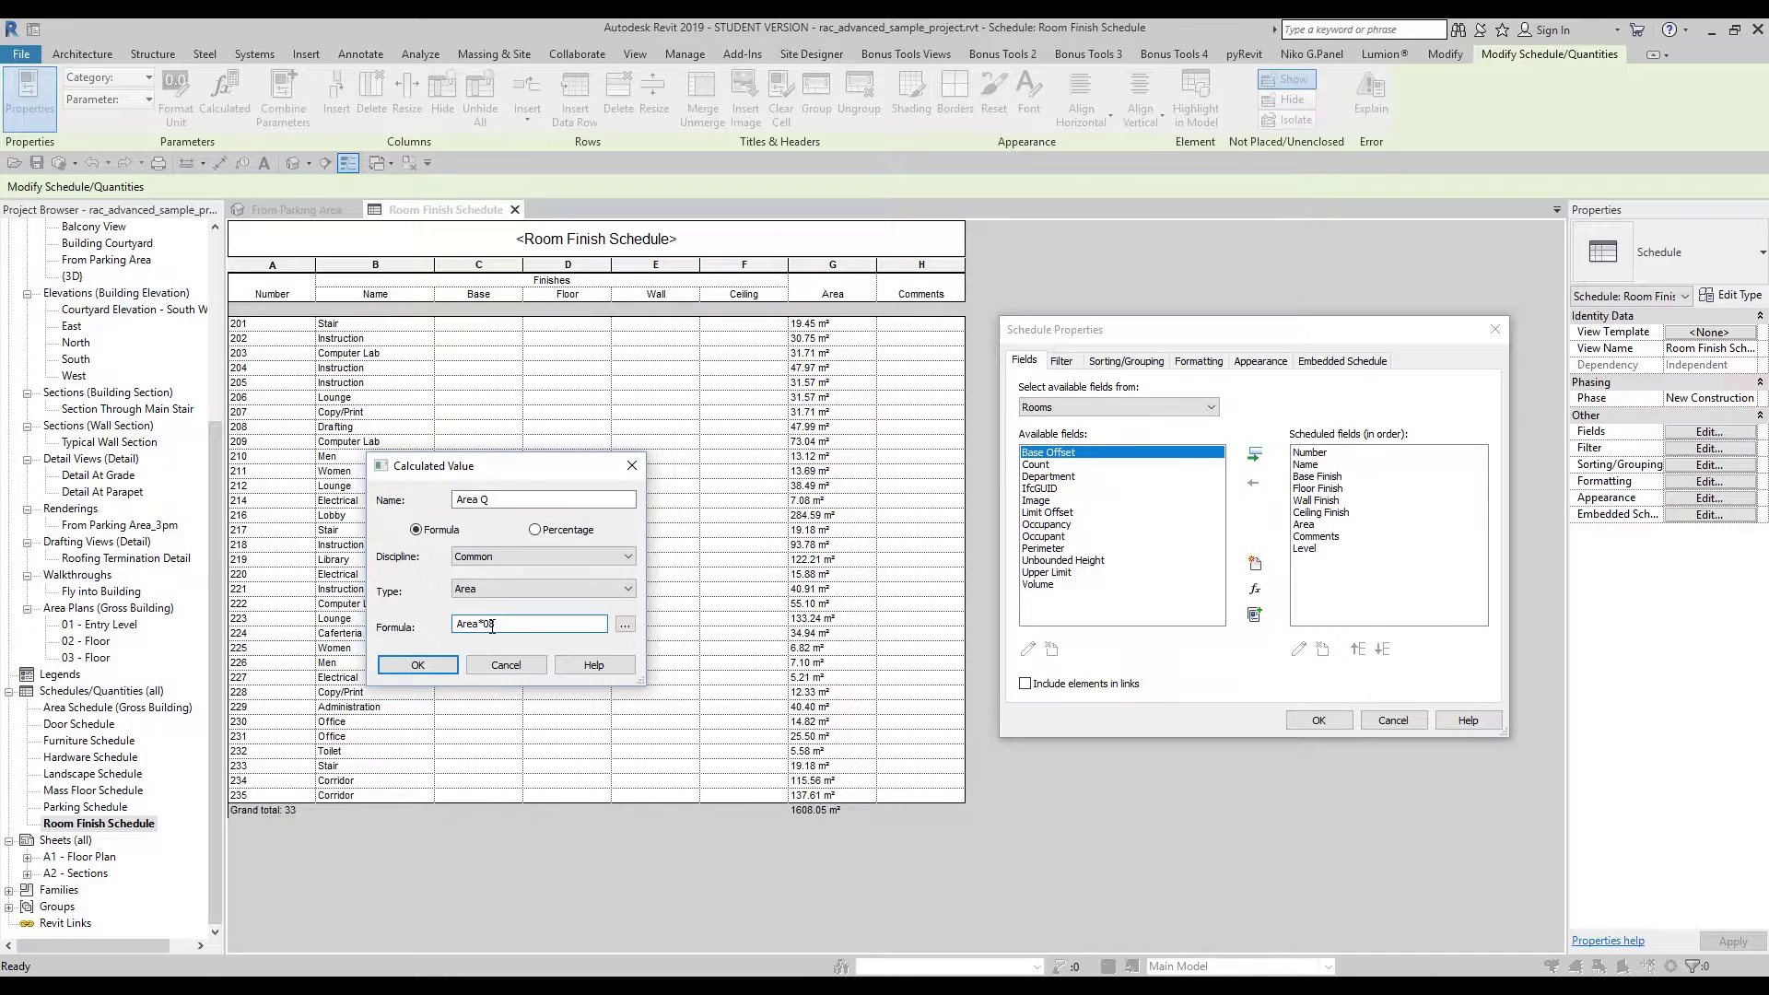
pyautogui.click(417, 664)
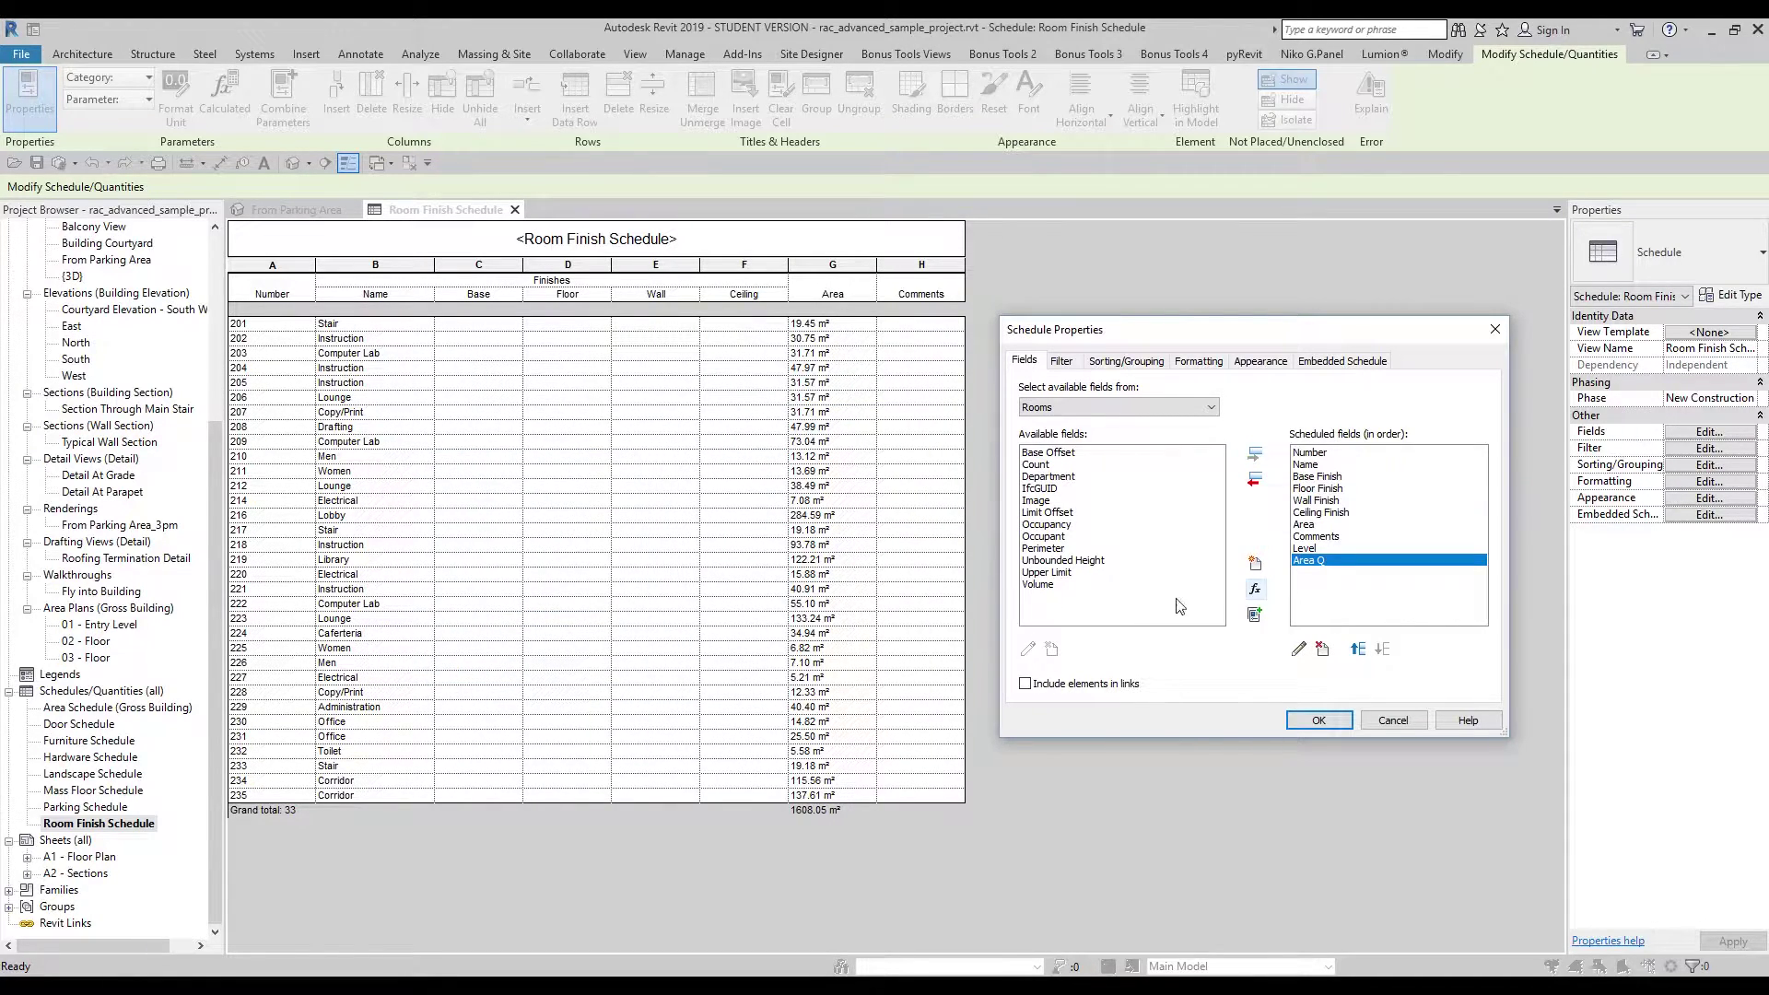
# Check Area Q's definition, then move the field directly after Area and apply the field order to the schedule
pyautogui.click(1299, 650)
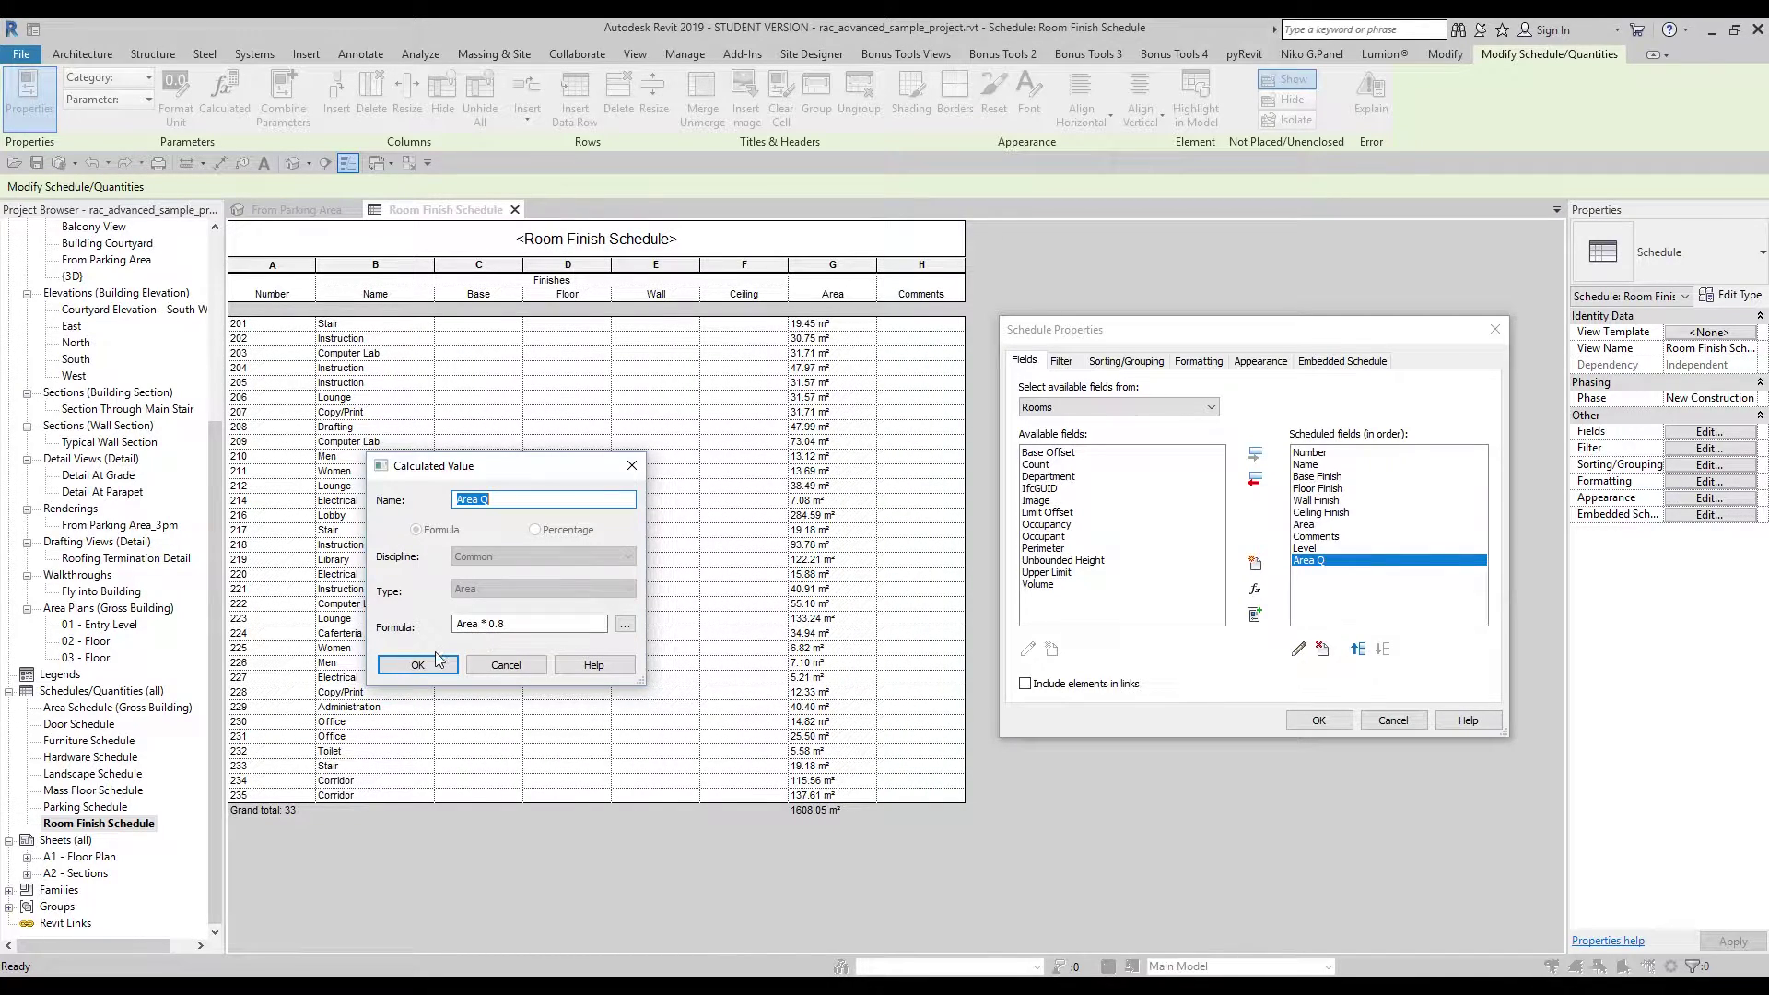
pyautogui.click(418, 665)
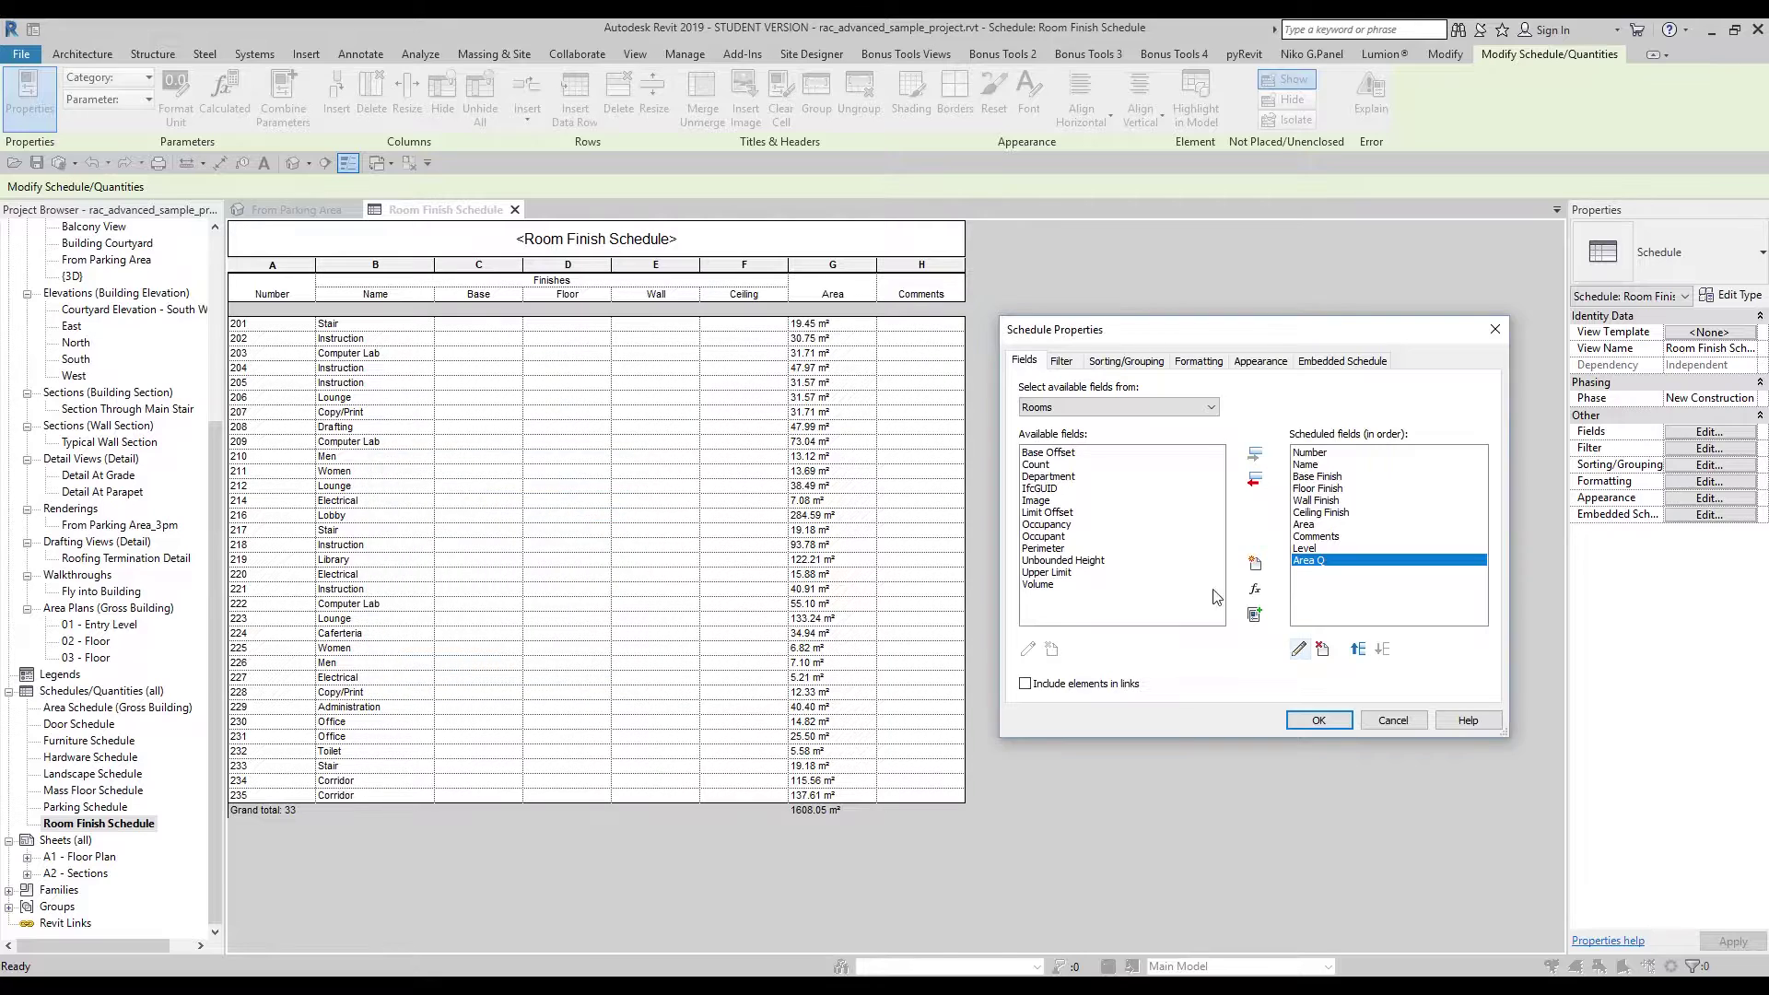
pyautogui.click(1358, 650)
pyautogui.click(1358, 649)
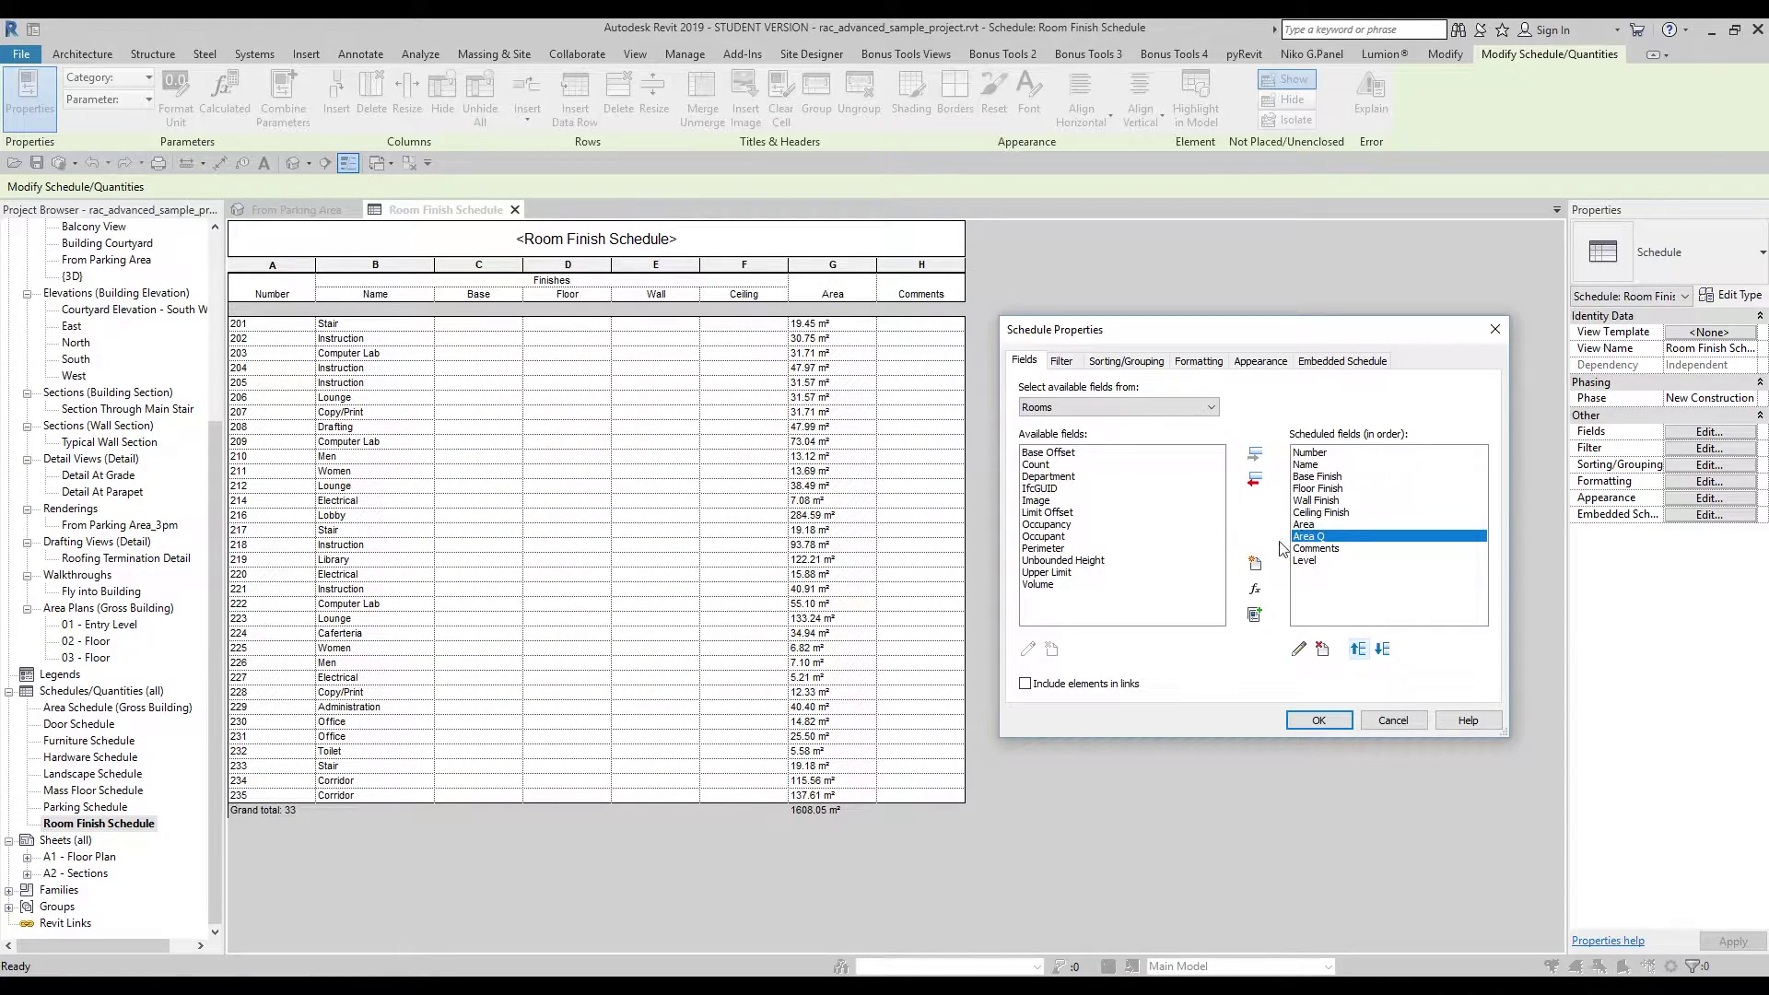
pyautogui.click(1323, 719)
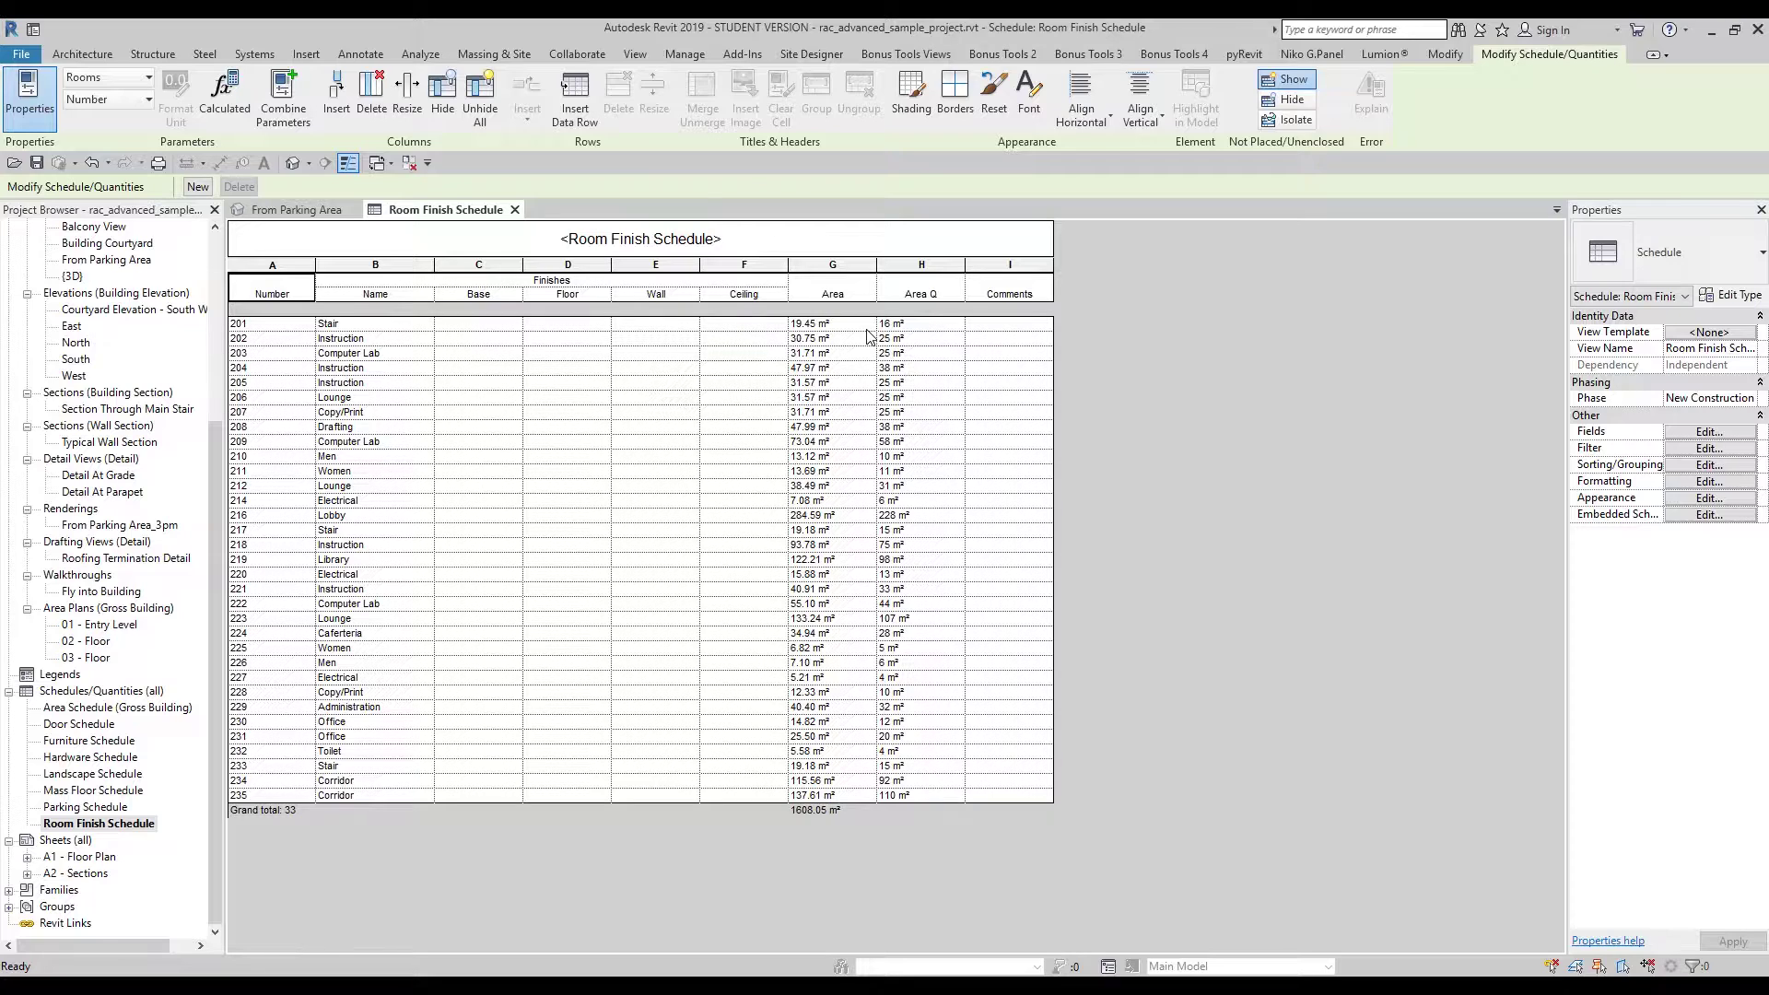
pyautogui.press('Escape')
pyautogui.click(798, 591)
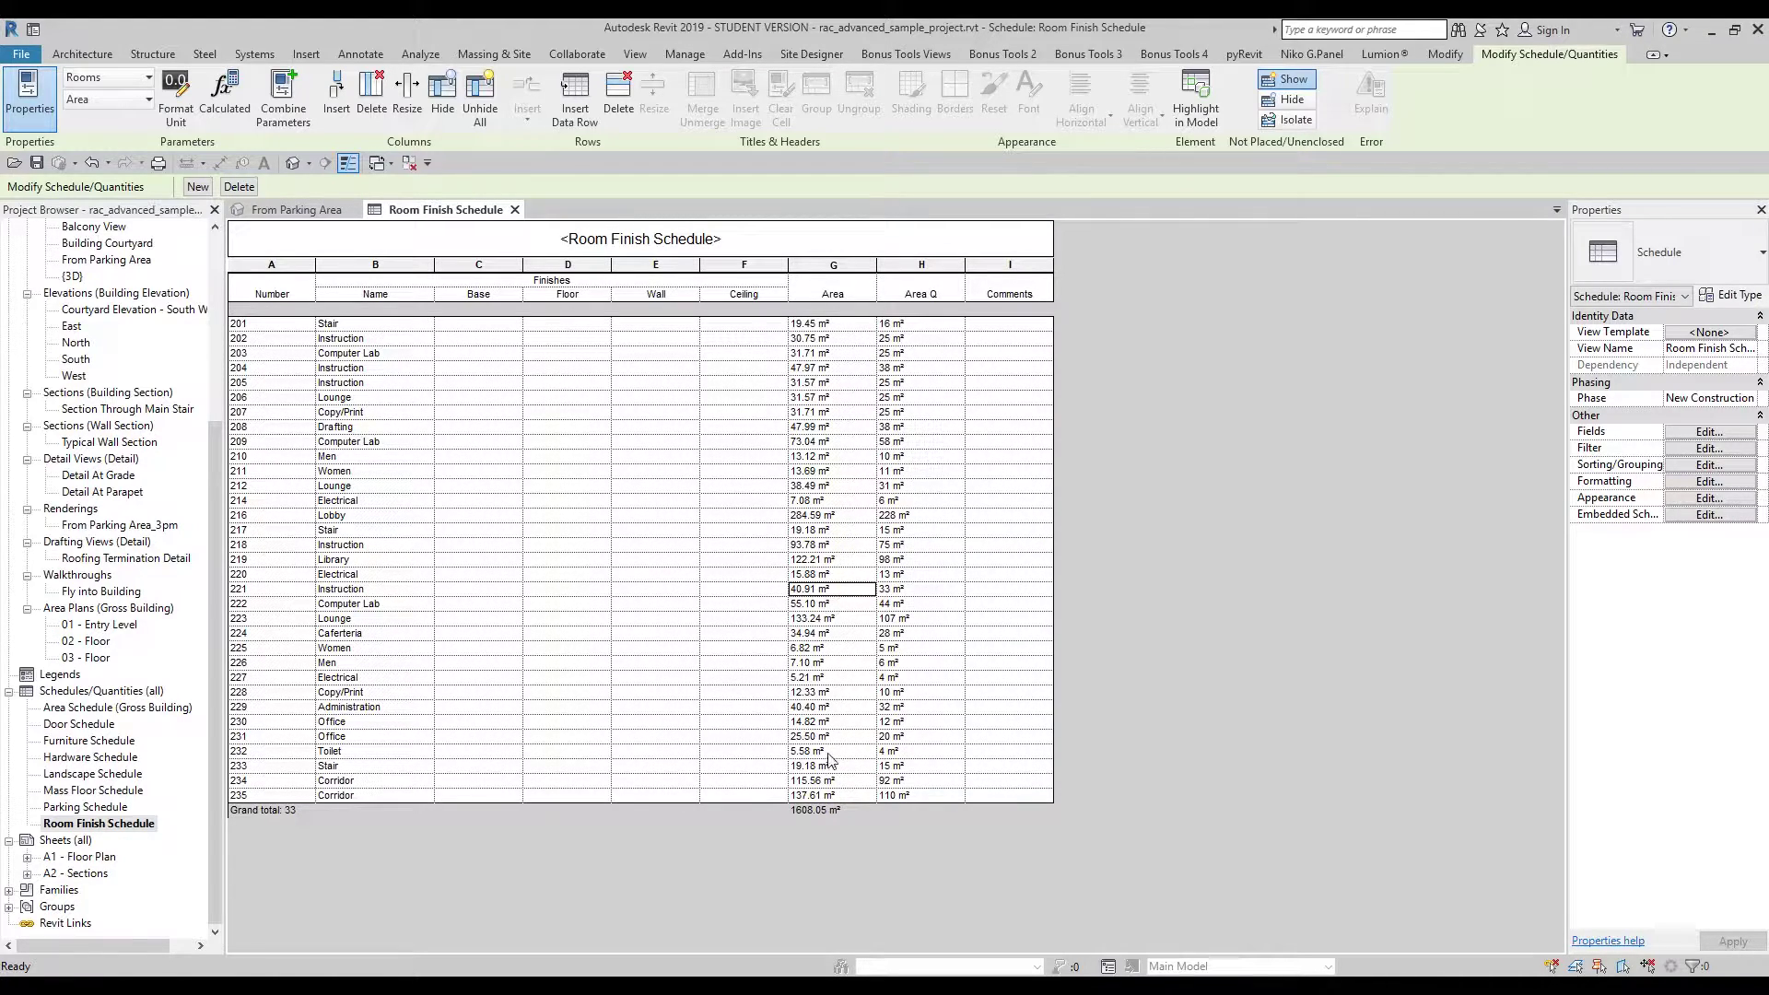
# Start another calculated value in the schedule's fields, of the Percentage kind and named Percent
pyautogui.click(1683, 435)
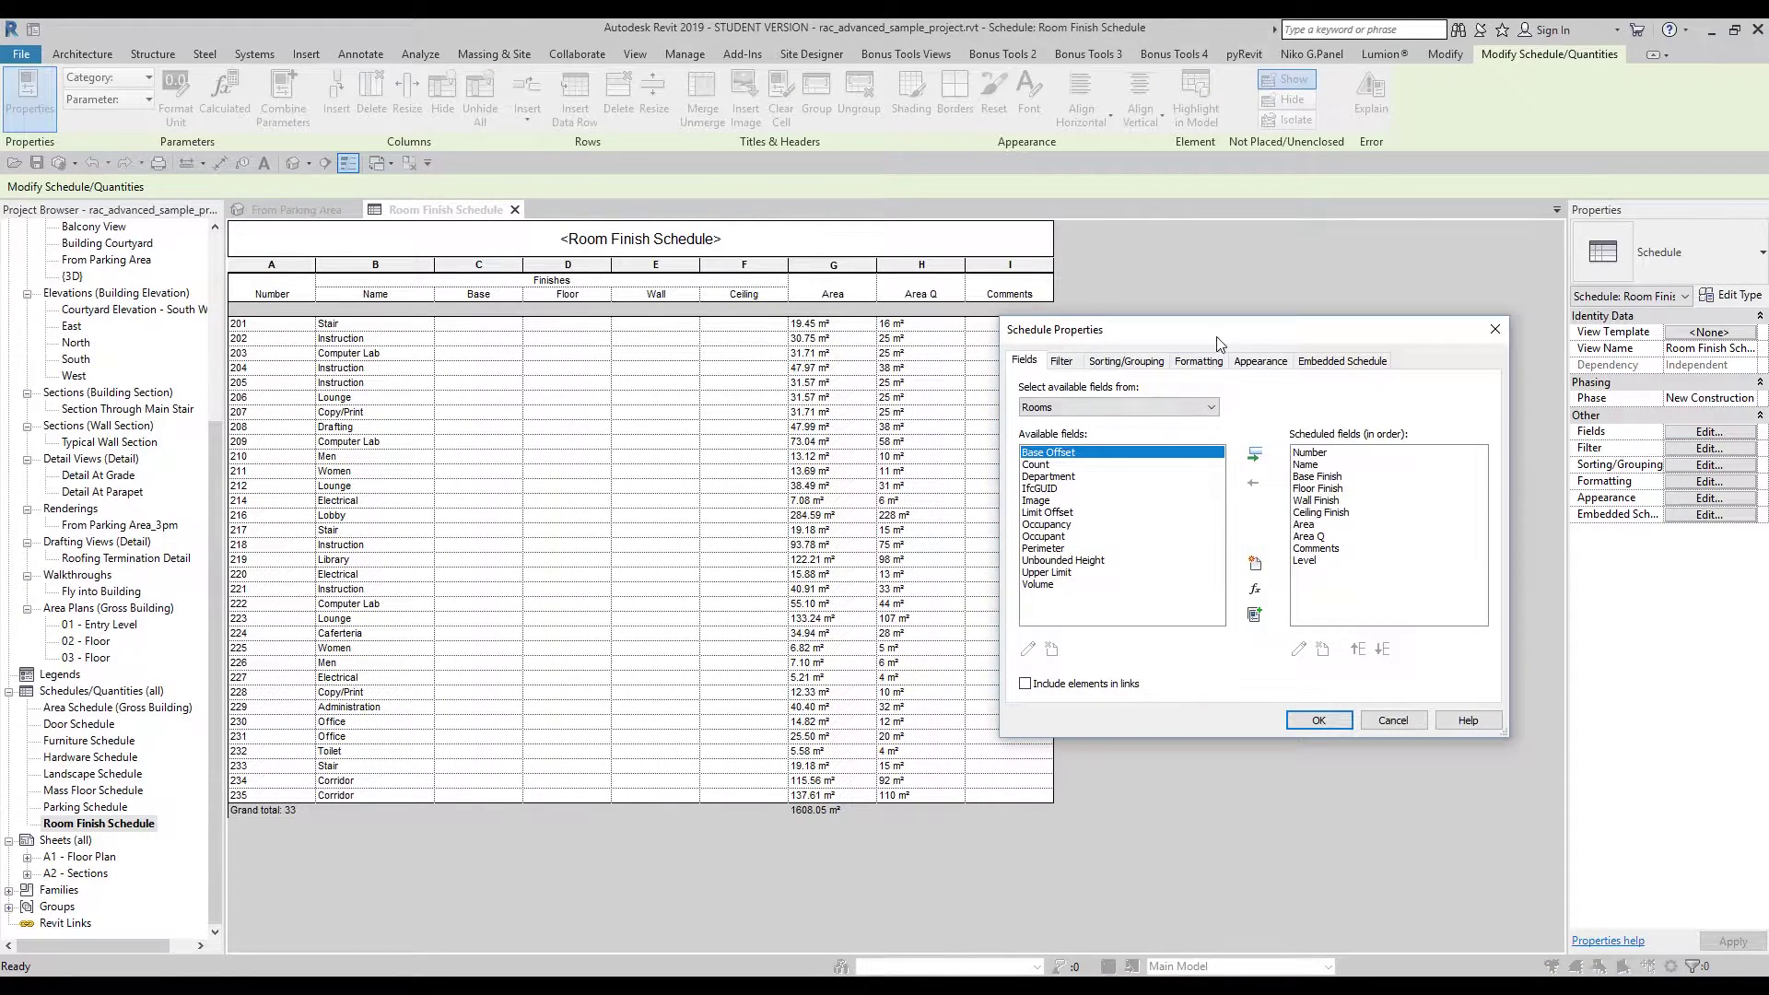
pyautogui.moveTo(1209, 346); pyautogui.dragTo(1111, 343)
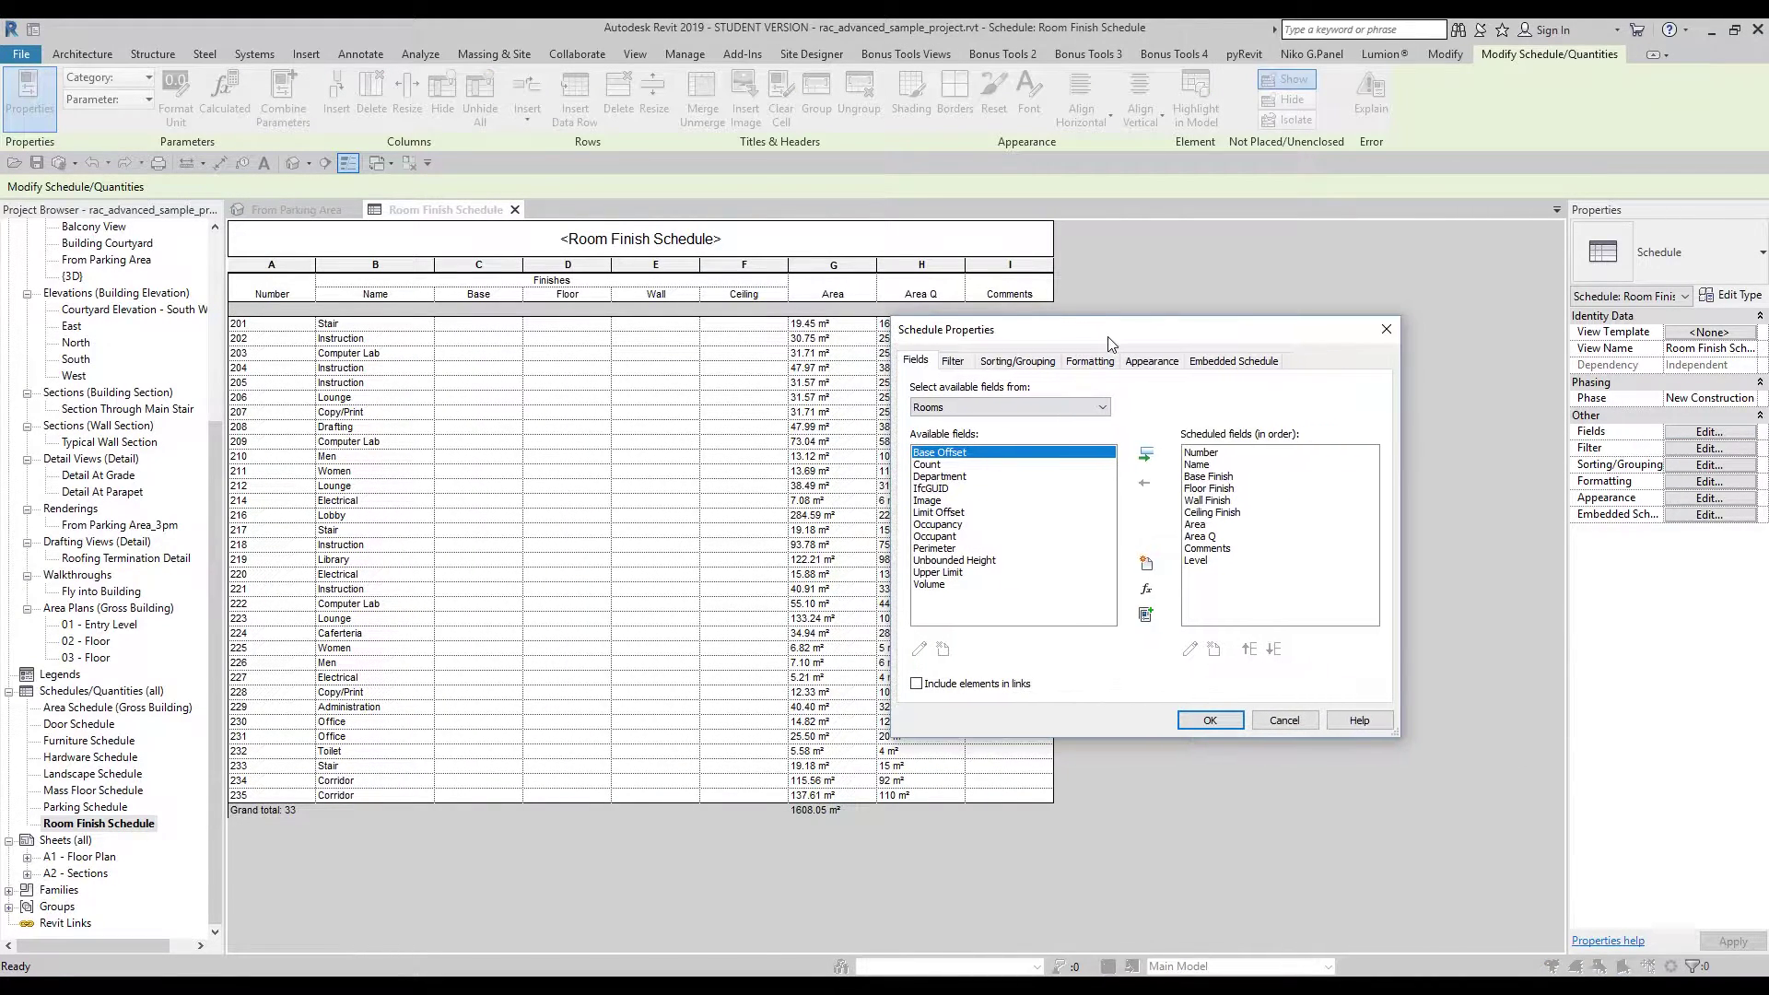
pyautogui.click(1148, 591)
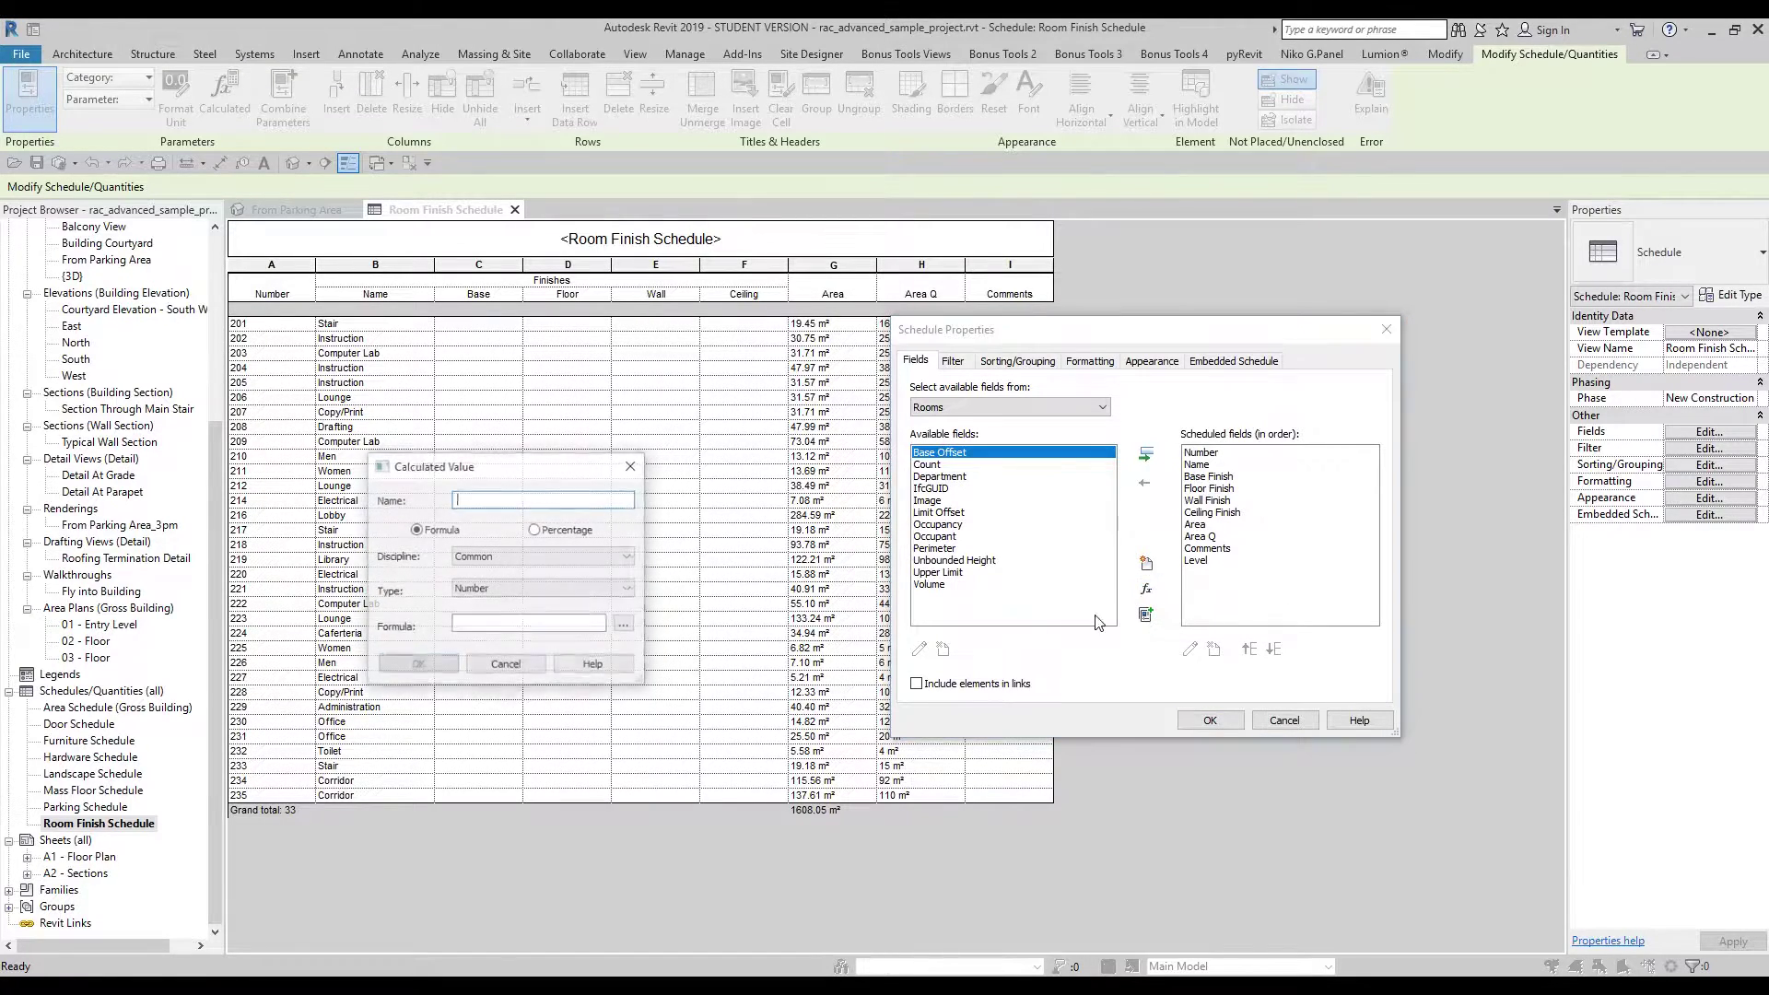
pyautogui.click(535, 532)
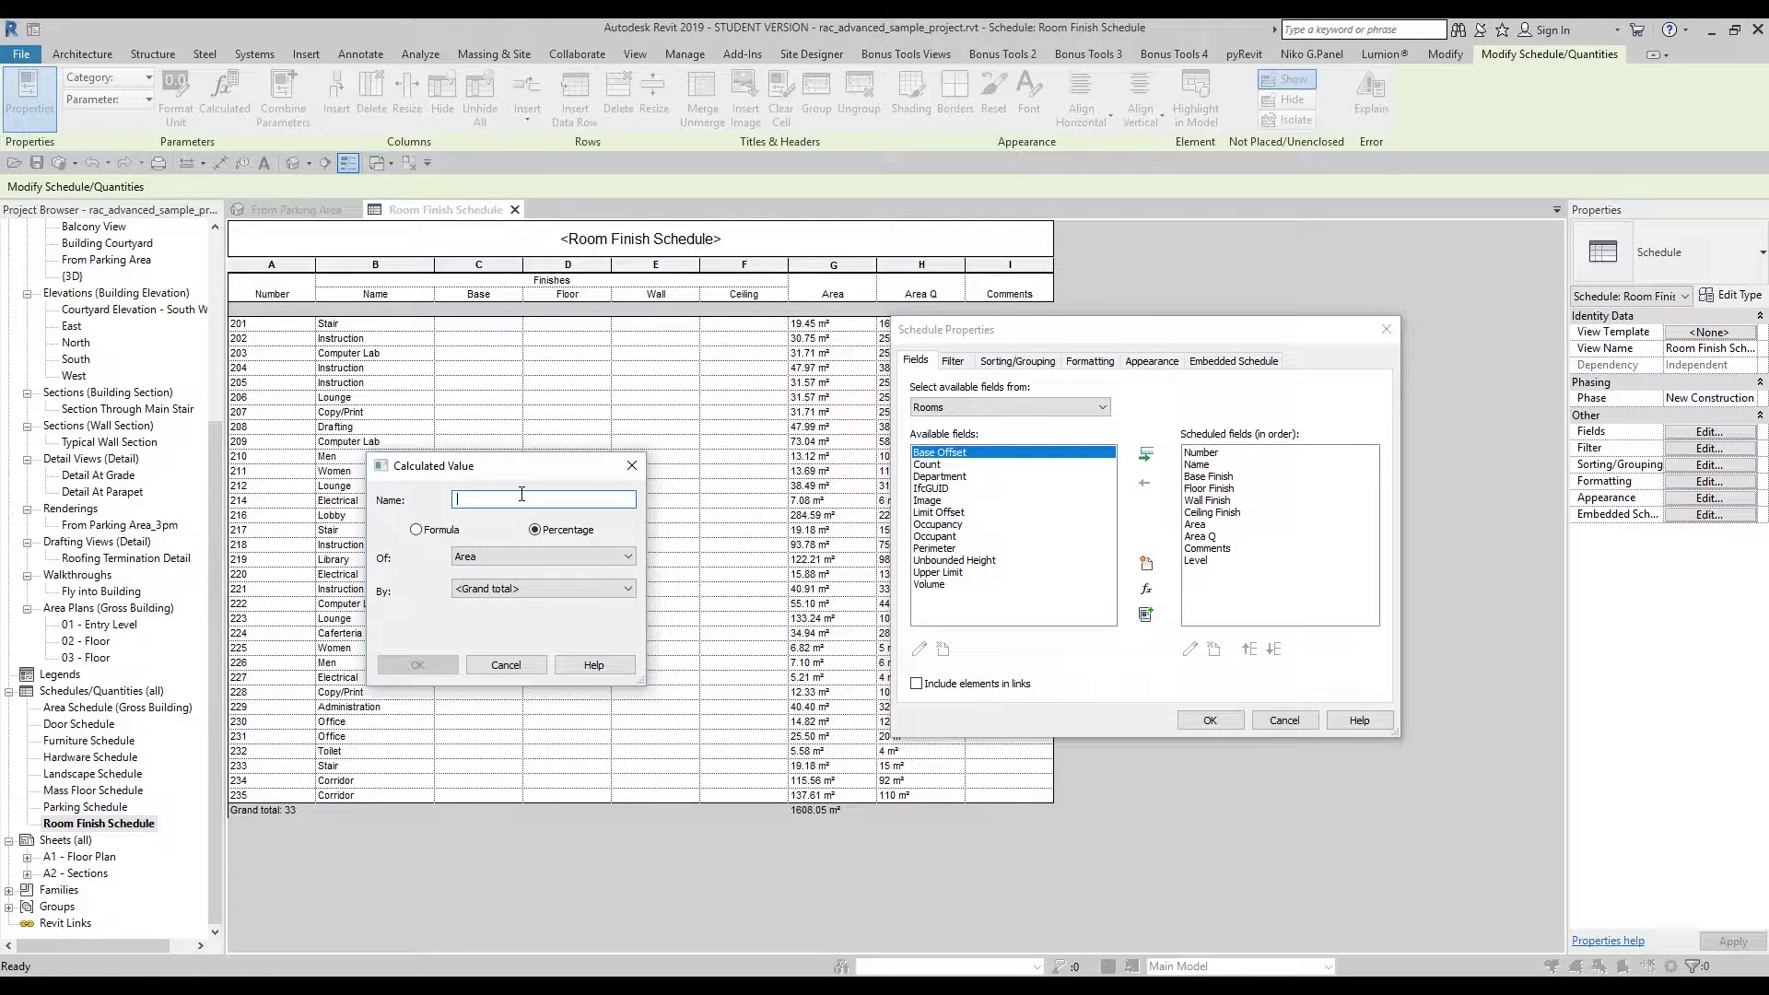
pyautogui.write('Percent')
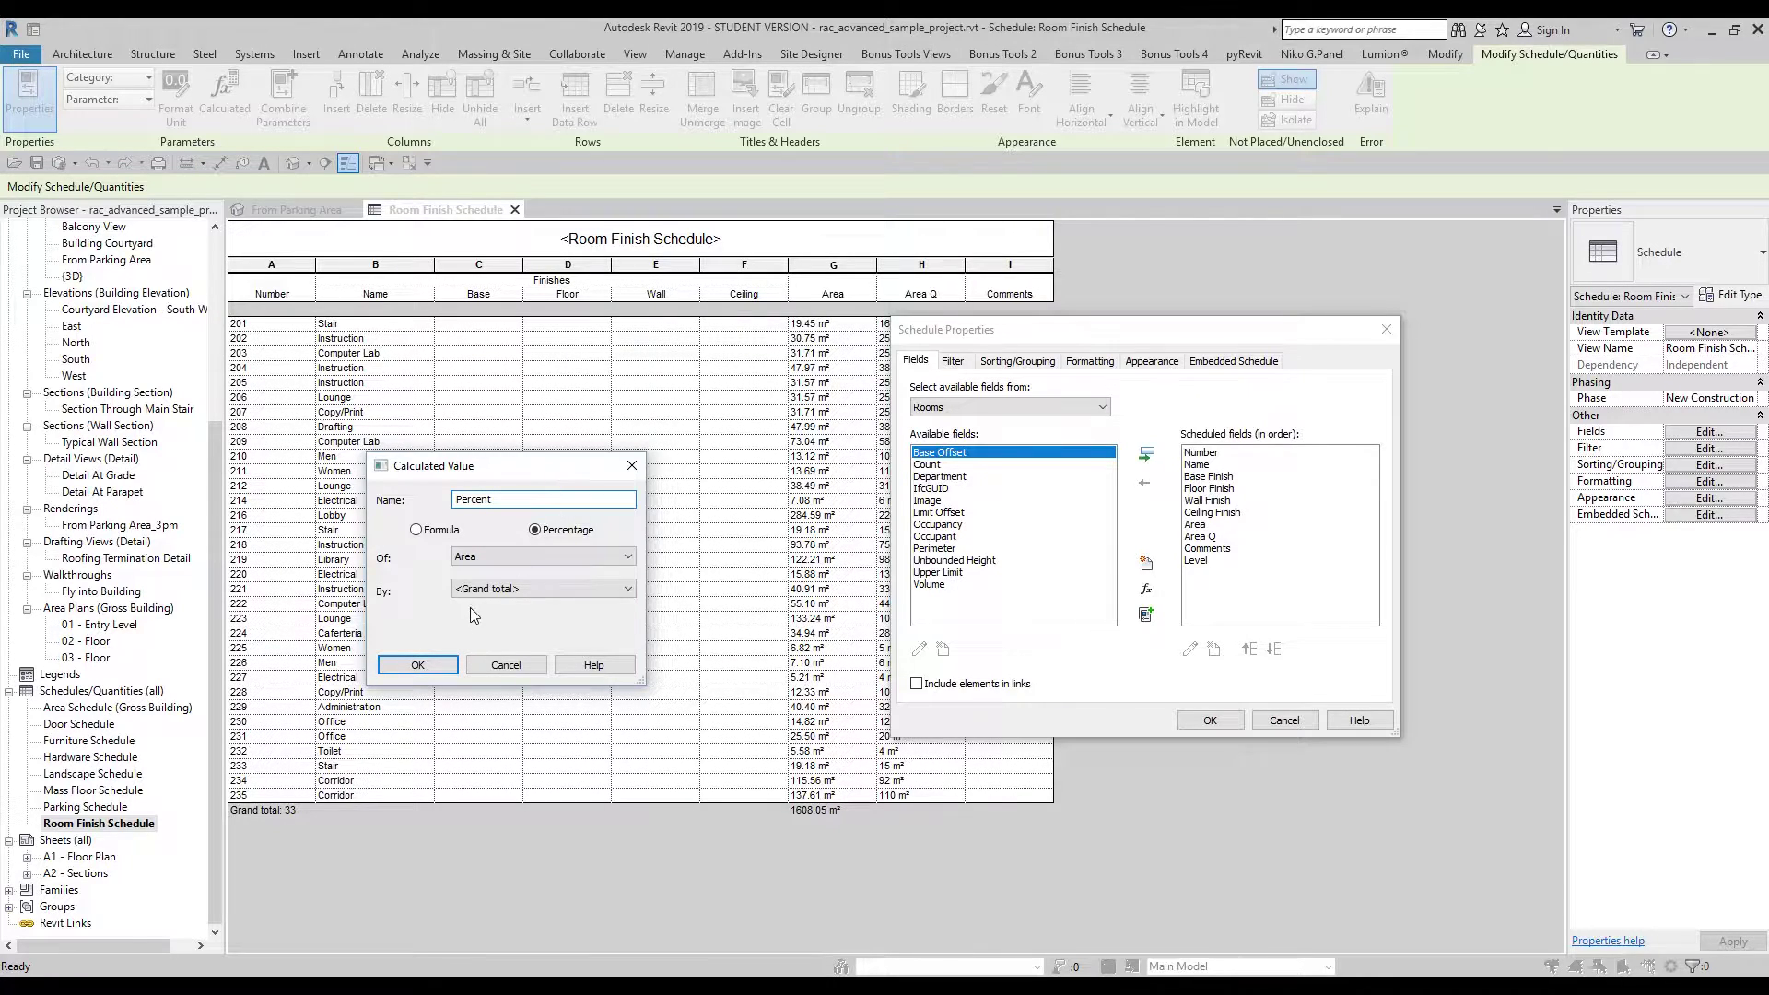
# Define the Percent value as the percentage of Area by grand total
pyautogui.click(458, 557)
pyautogui.click(453, 568)
pyautogui.moveTo(454, 478); pyautogui.dragTo(445, 428)
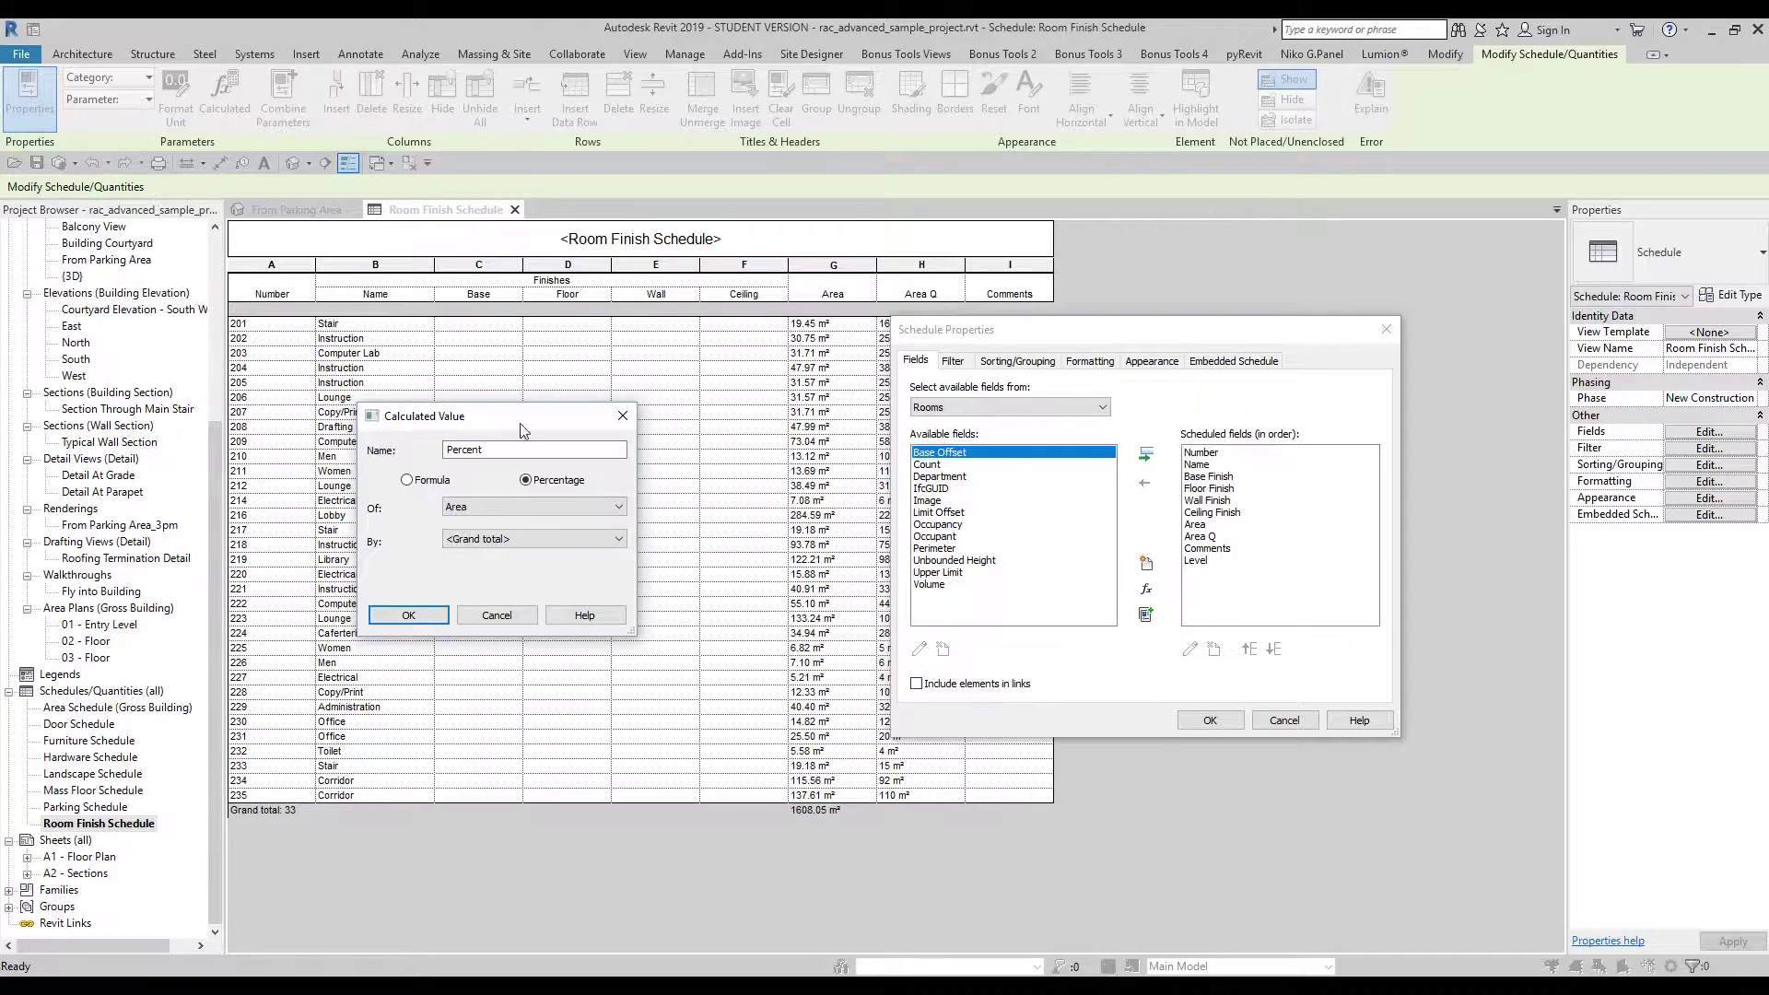
pyautogui.click(481, 507)
pyautogui.click(470, 523)
pyautogui.click(466, 540)
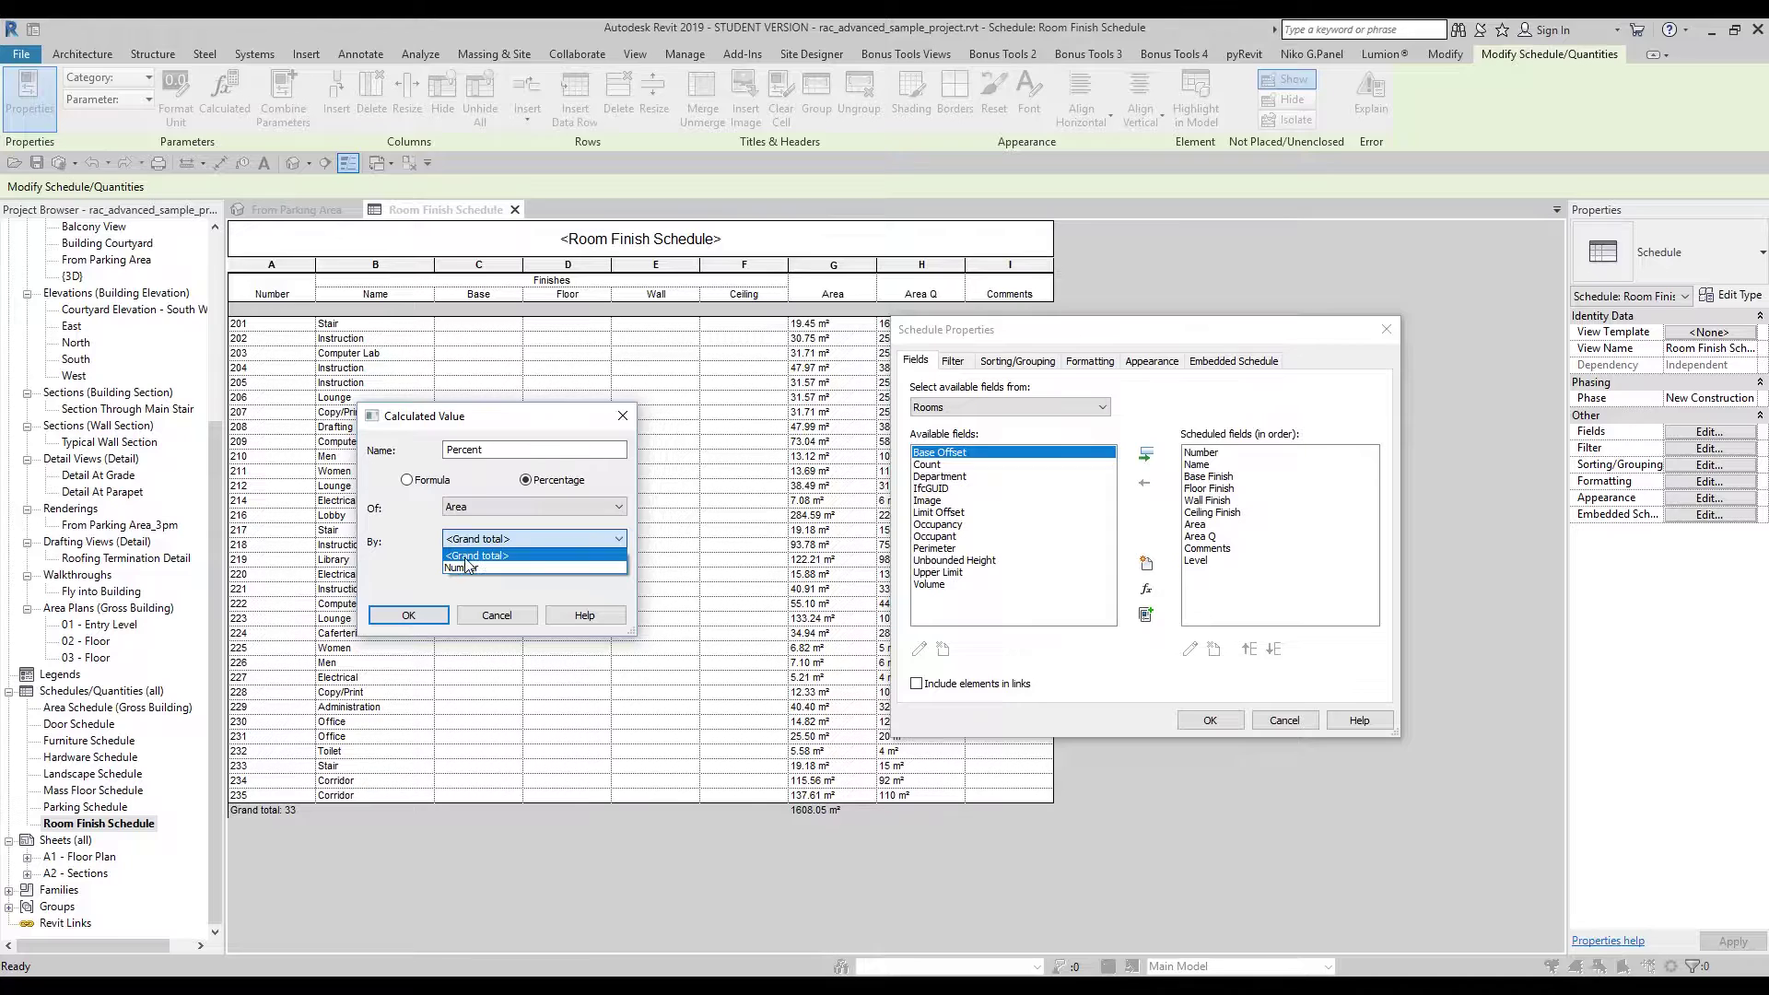
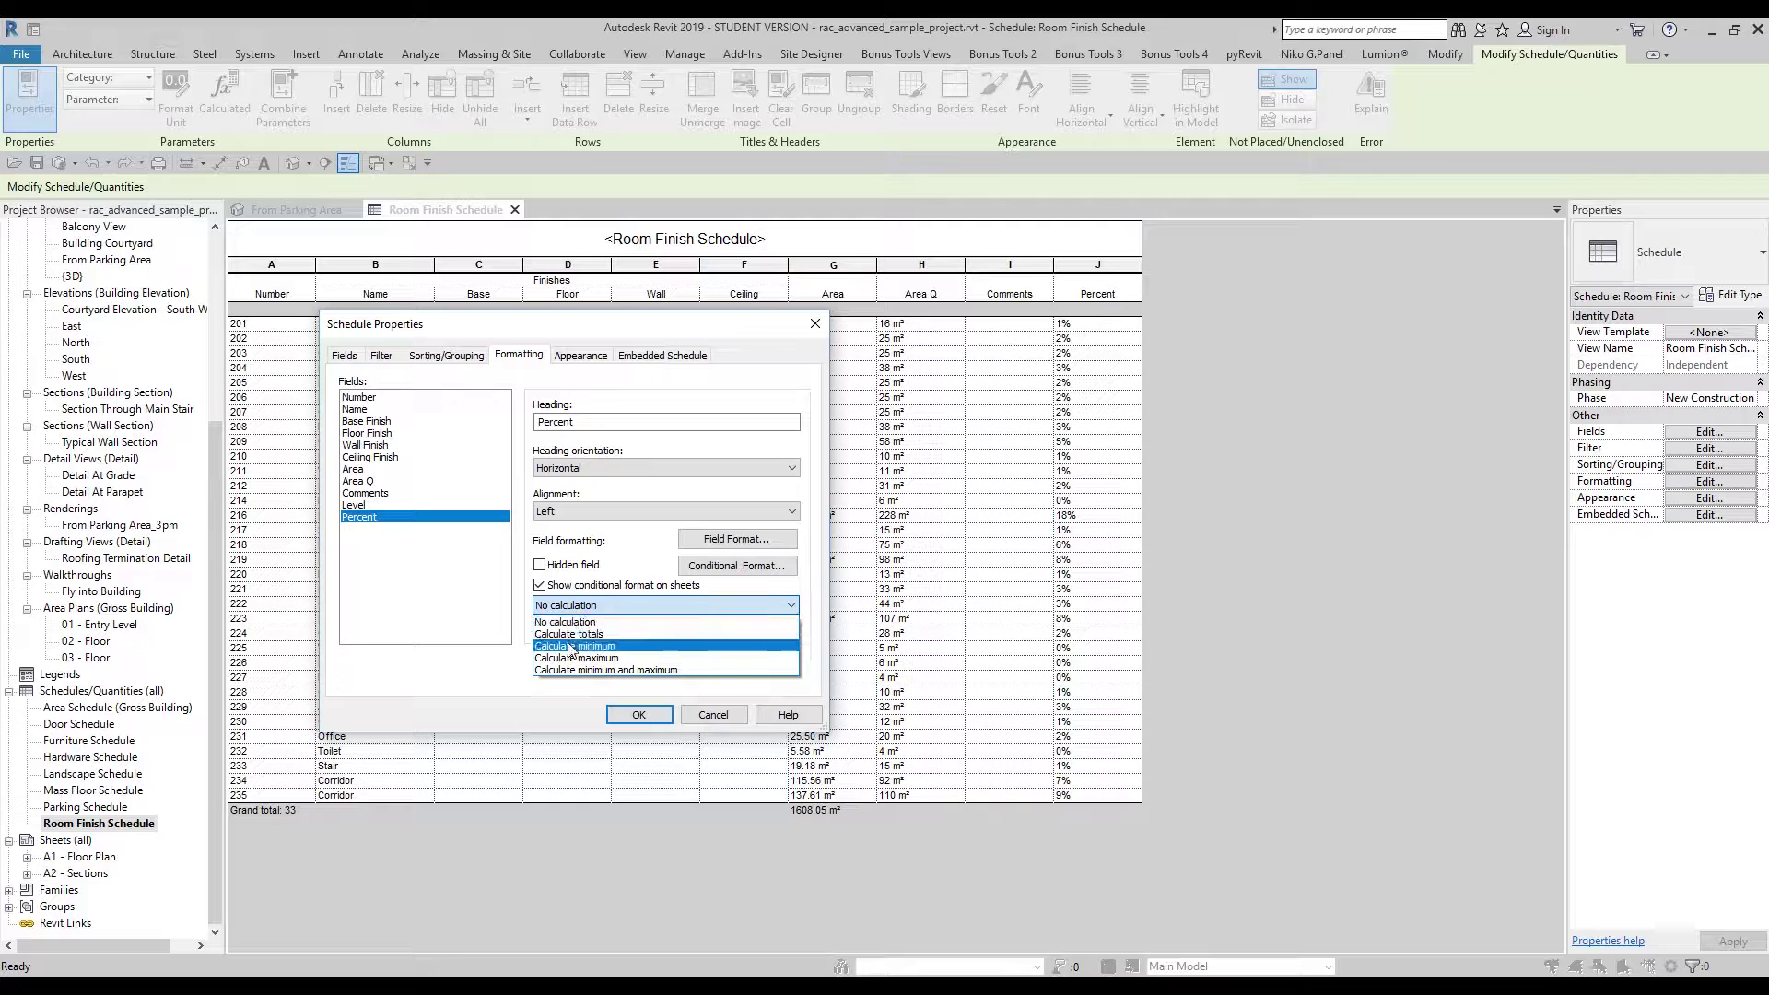
# Set the Percent field to calculate totals and apply the change to the schedule
pyautogui.click(582, 634)
pyautogui.click(639, 715)
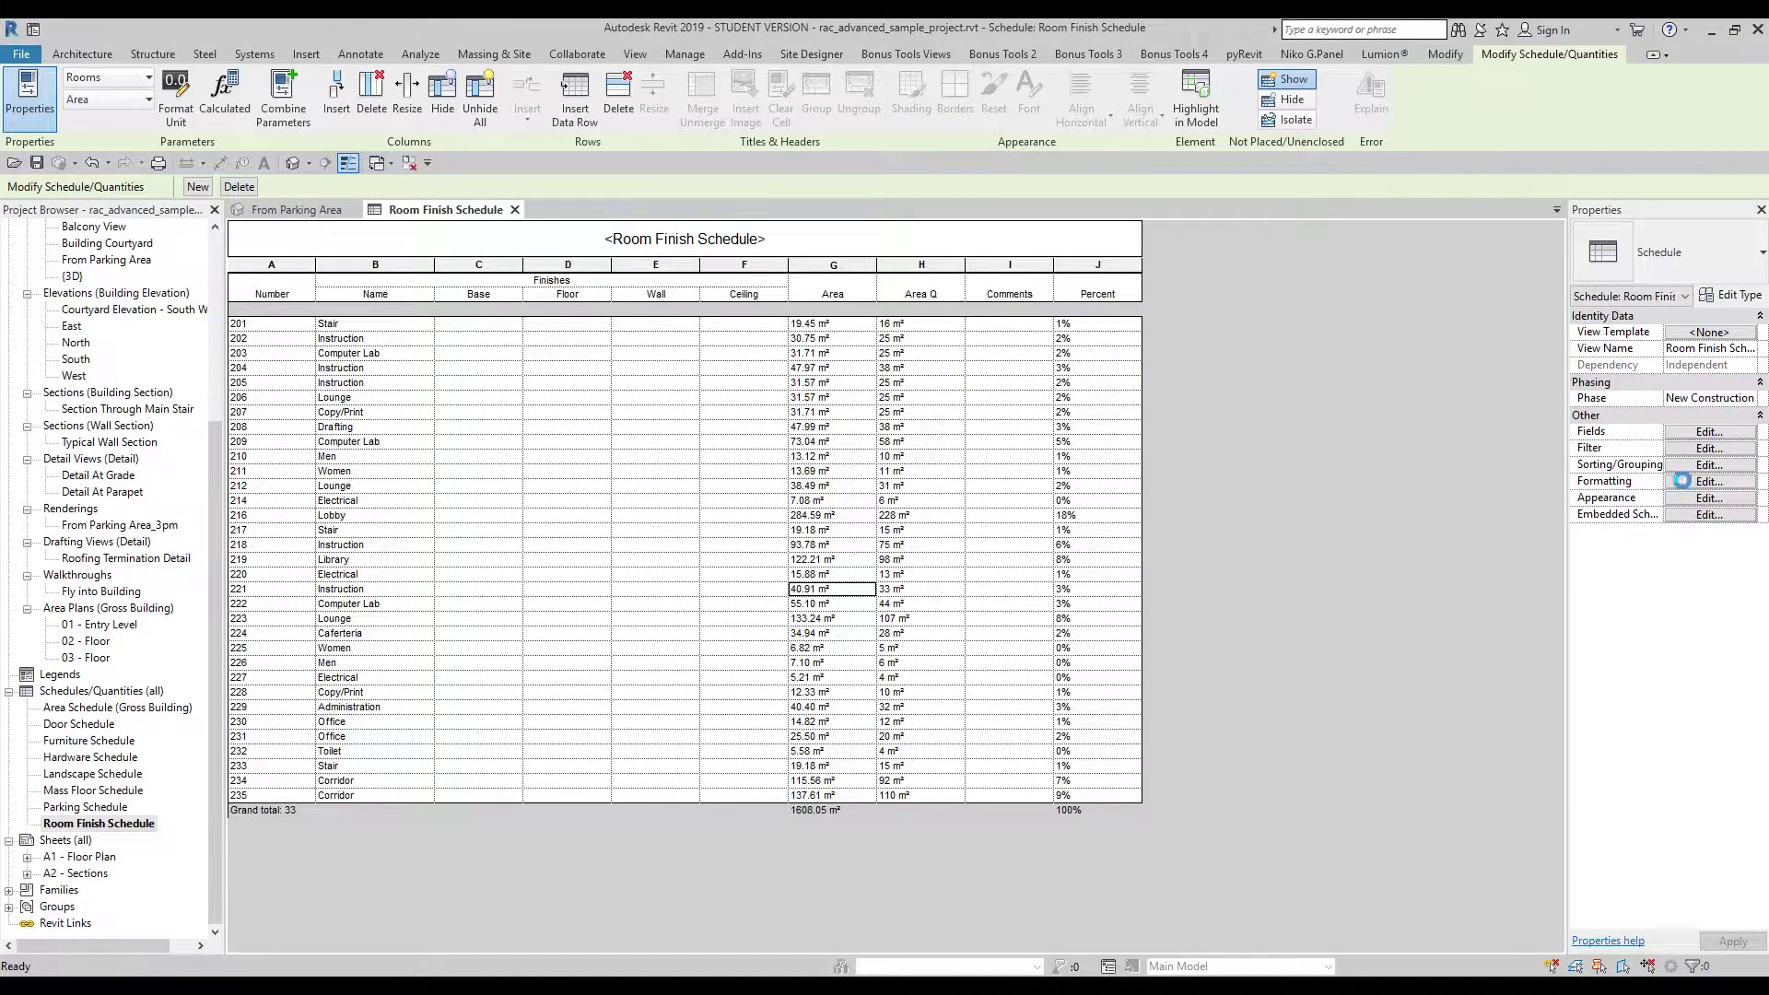
# Open the Percent field's number format and turn off the use of default settings
pyautogui.click(1685, 481)
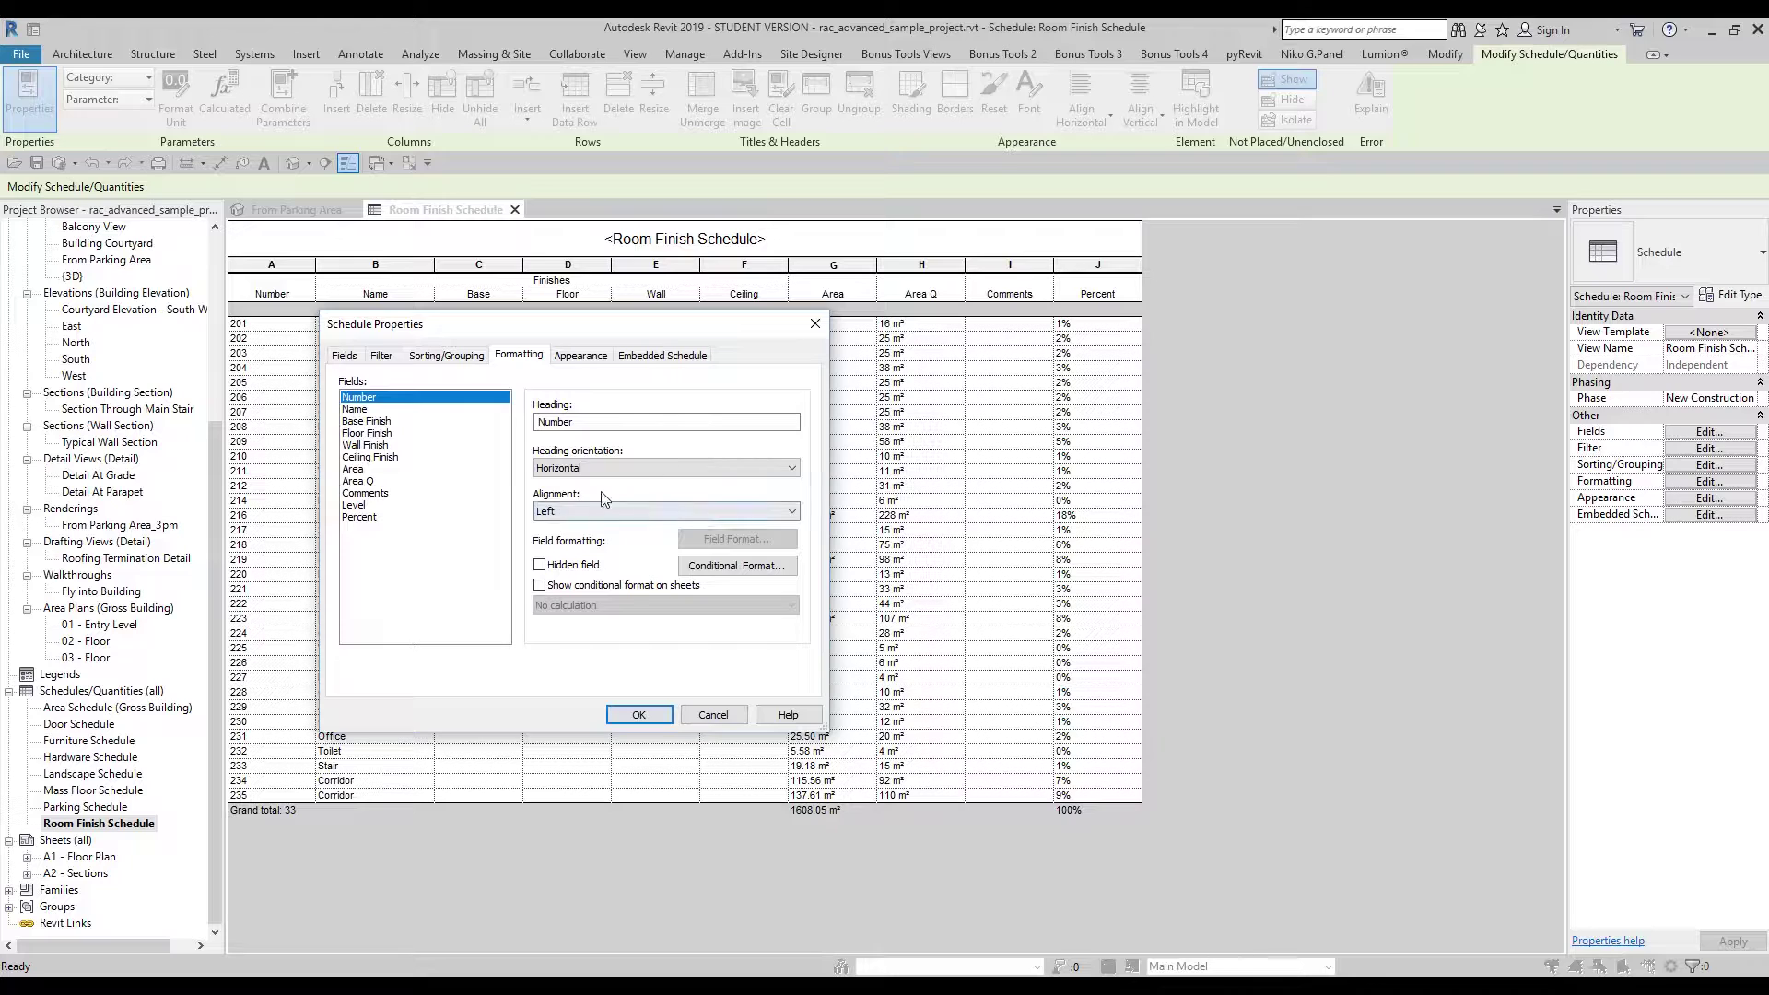
pyautogui.click(373, 518)
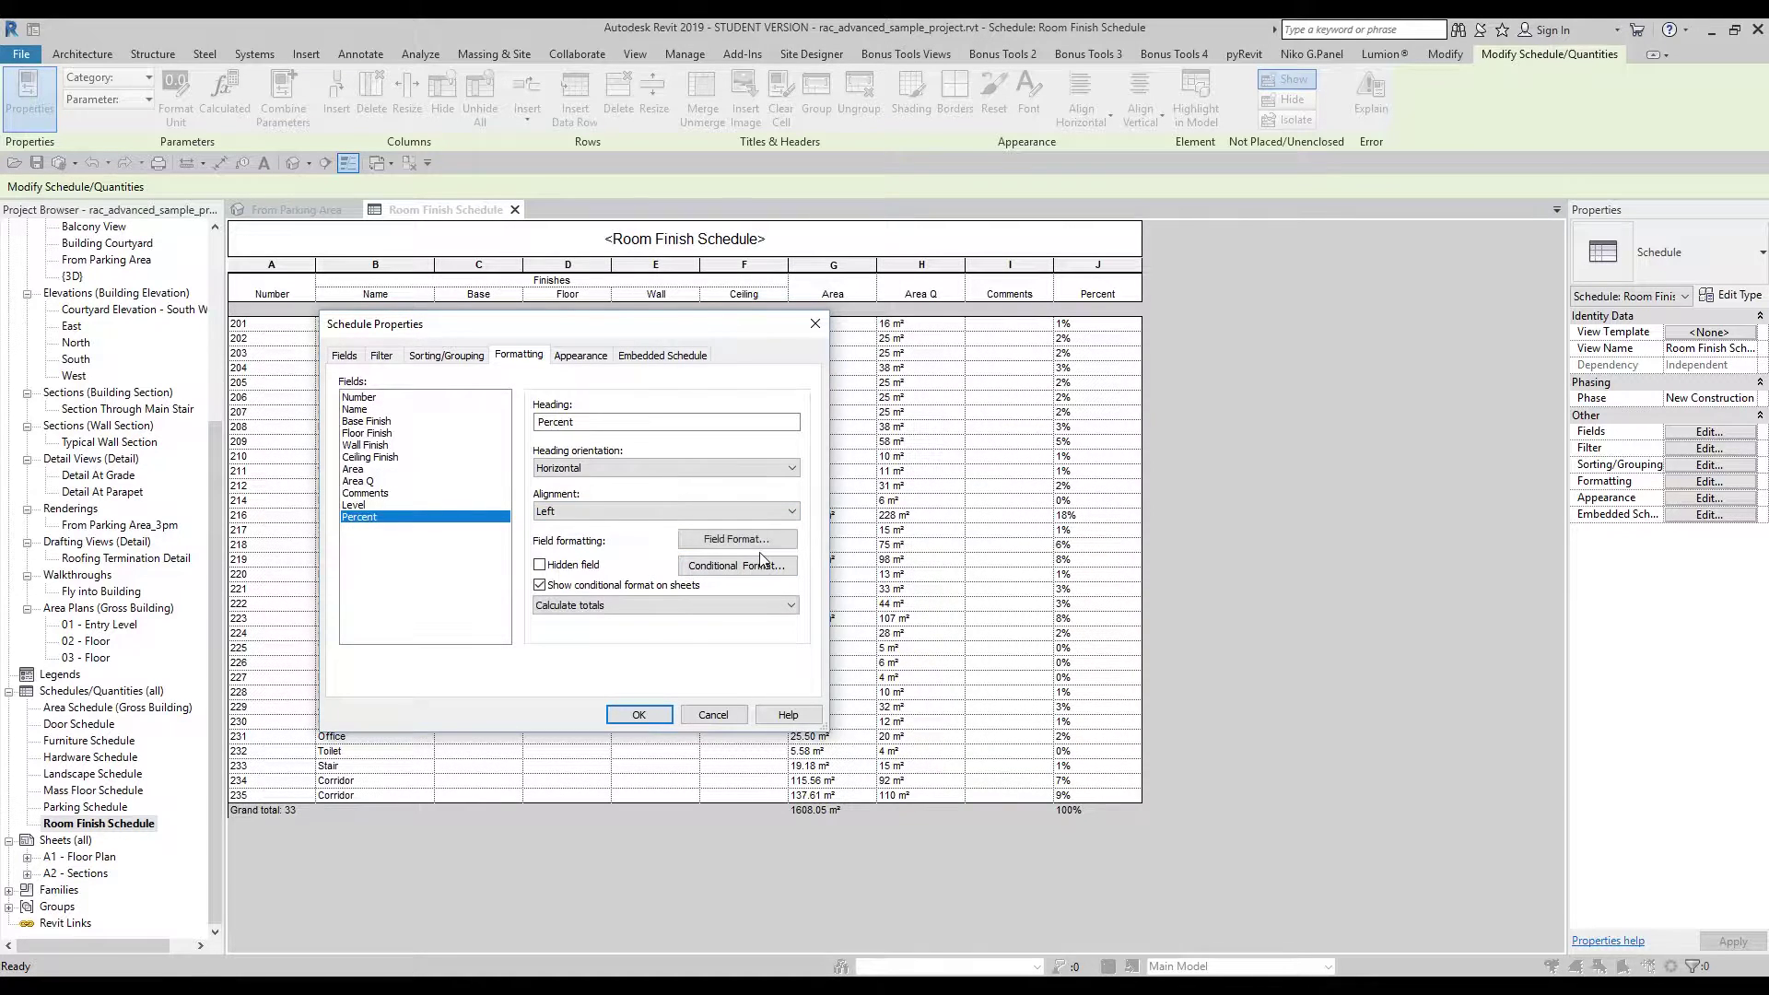
pyautogui.click(741, 539)
pyautogui.click(439, 404)
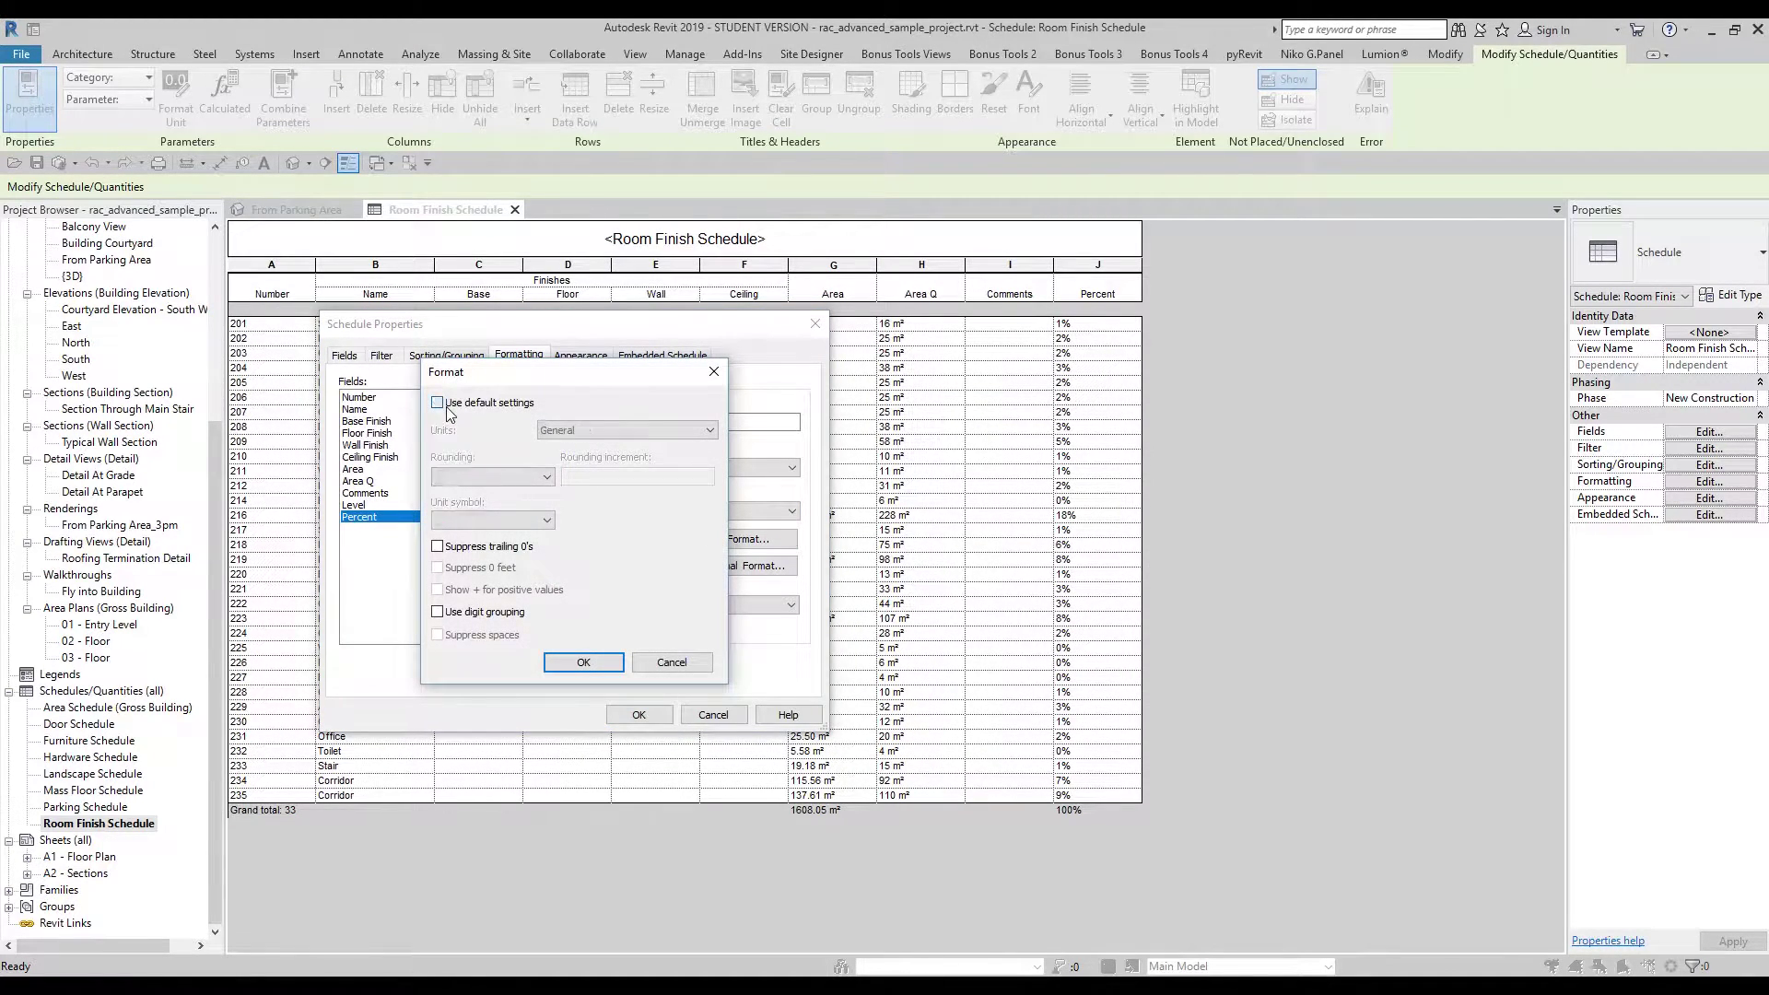
pyautogui.click(459, 404)
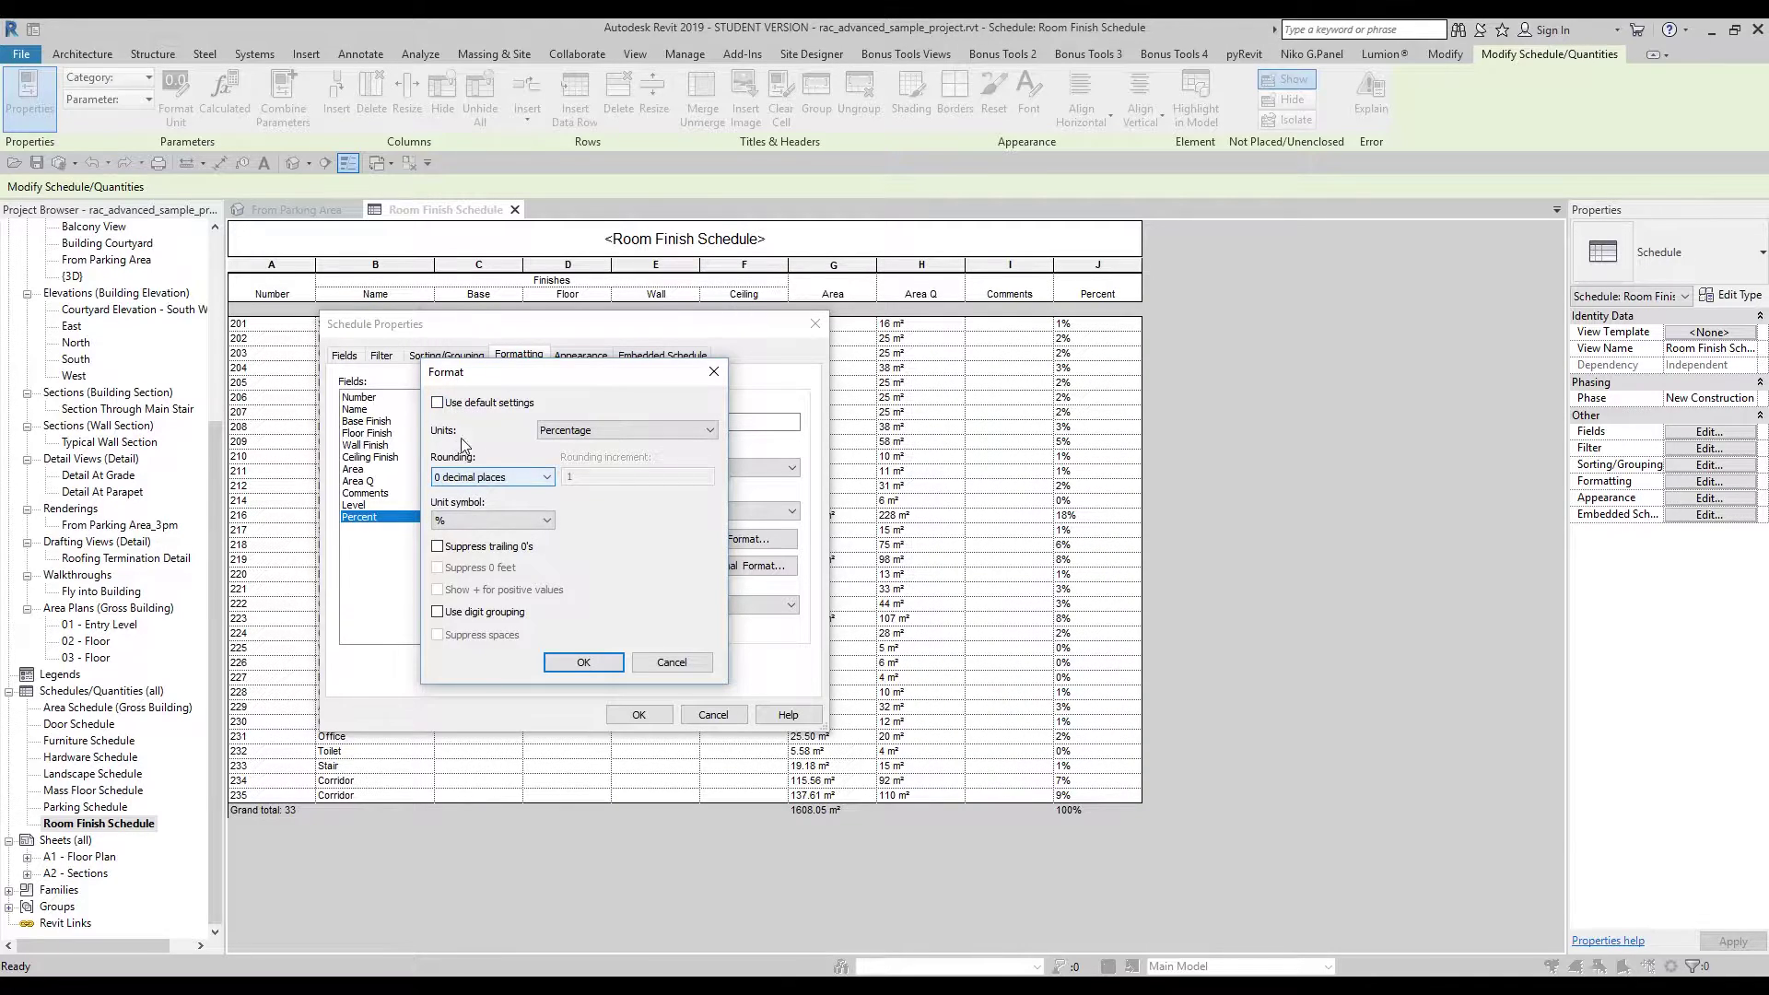
# Set the Percent field's rounding to 2 decimal places and apply it to the schedule
pyautogui.click(497, 478)
pyautogui.click(498, 522)
pyautogui.click(491, 478)
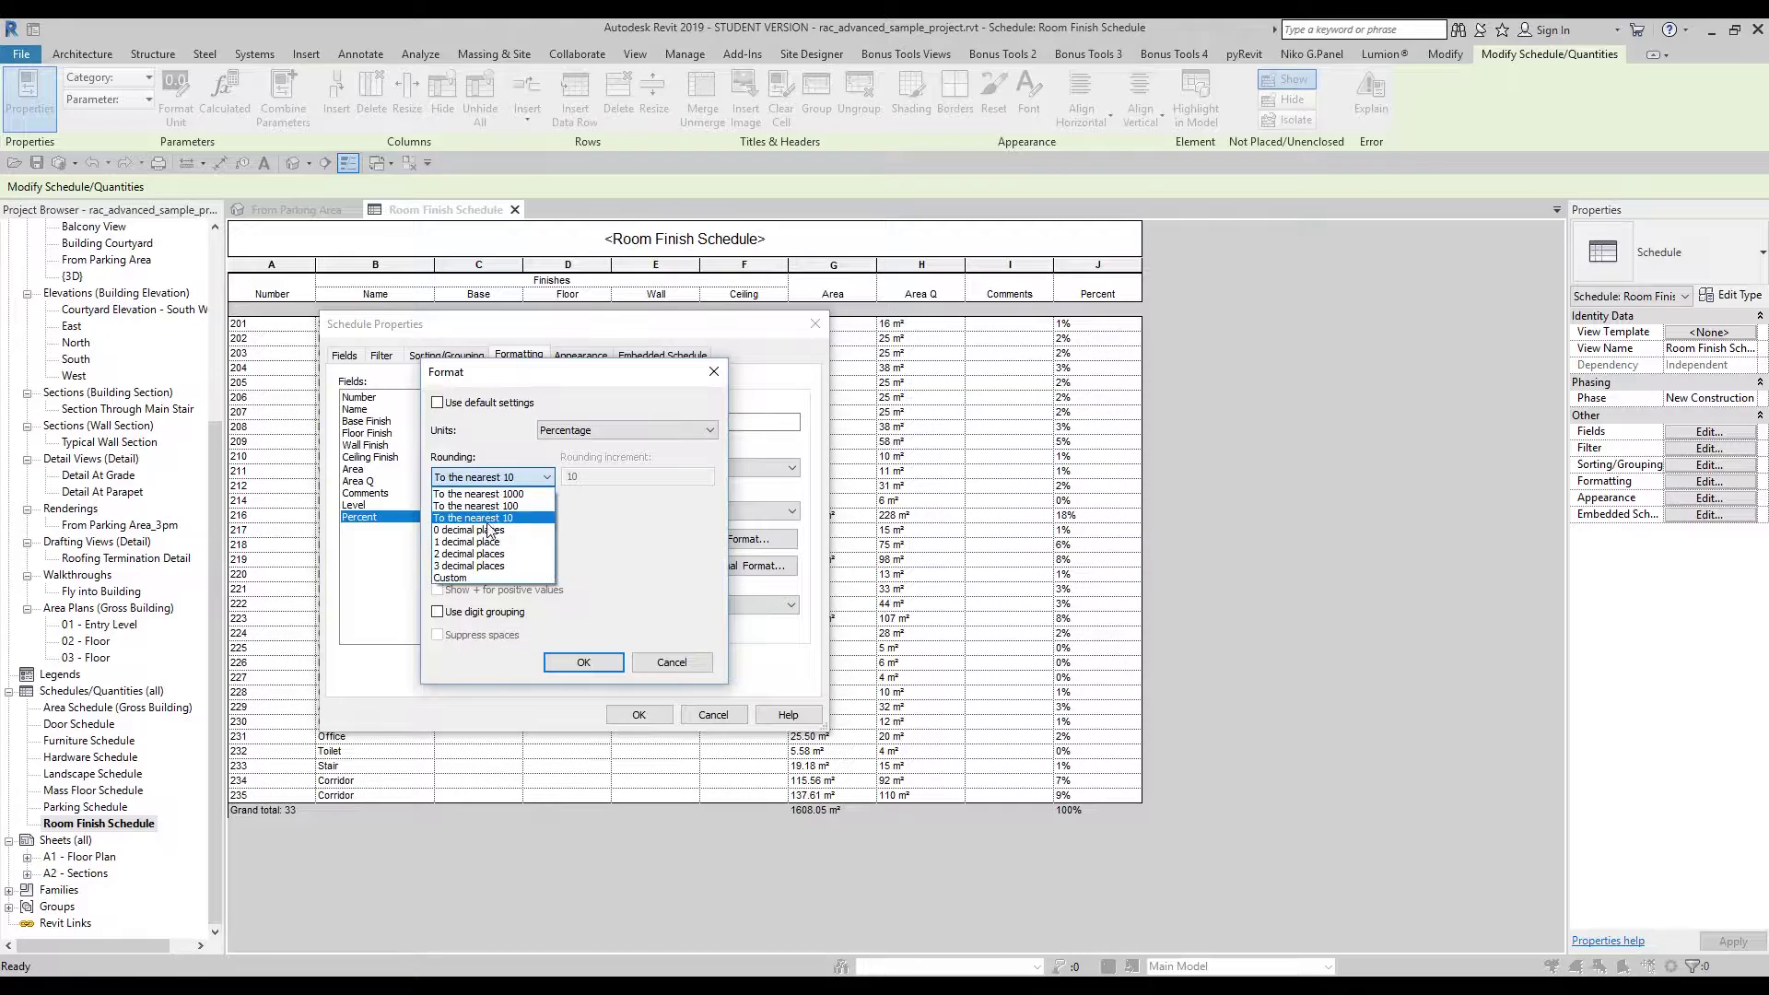
pyautogui.click(487, 559)
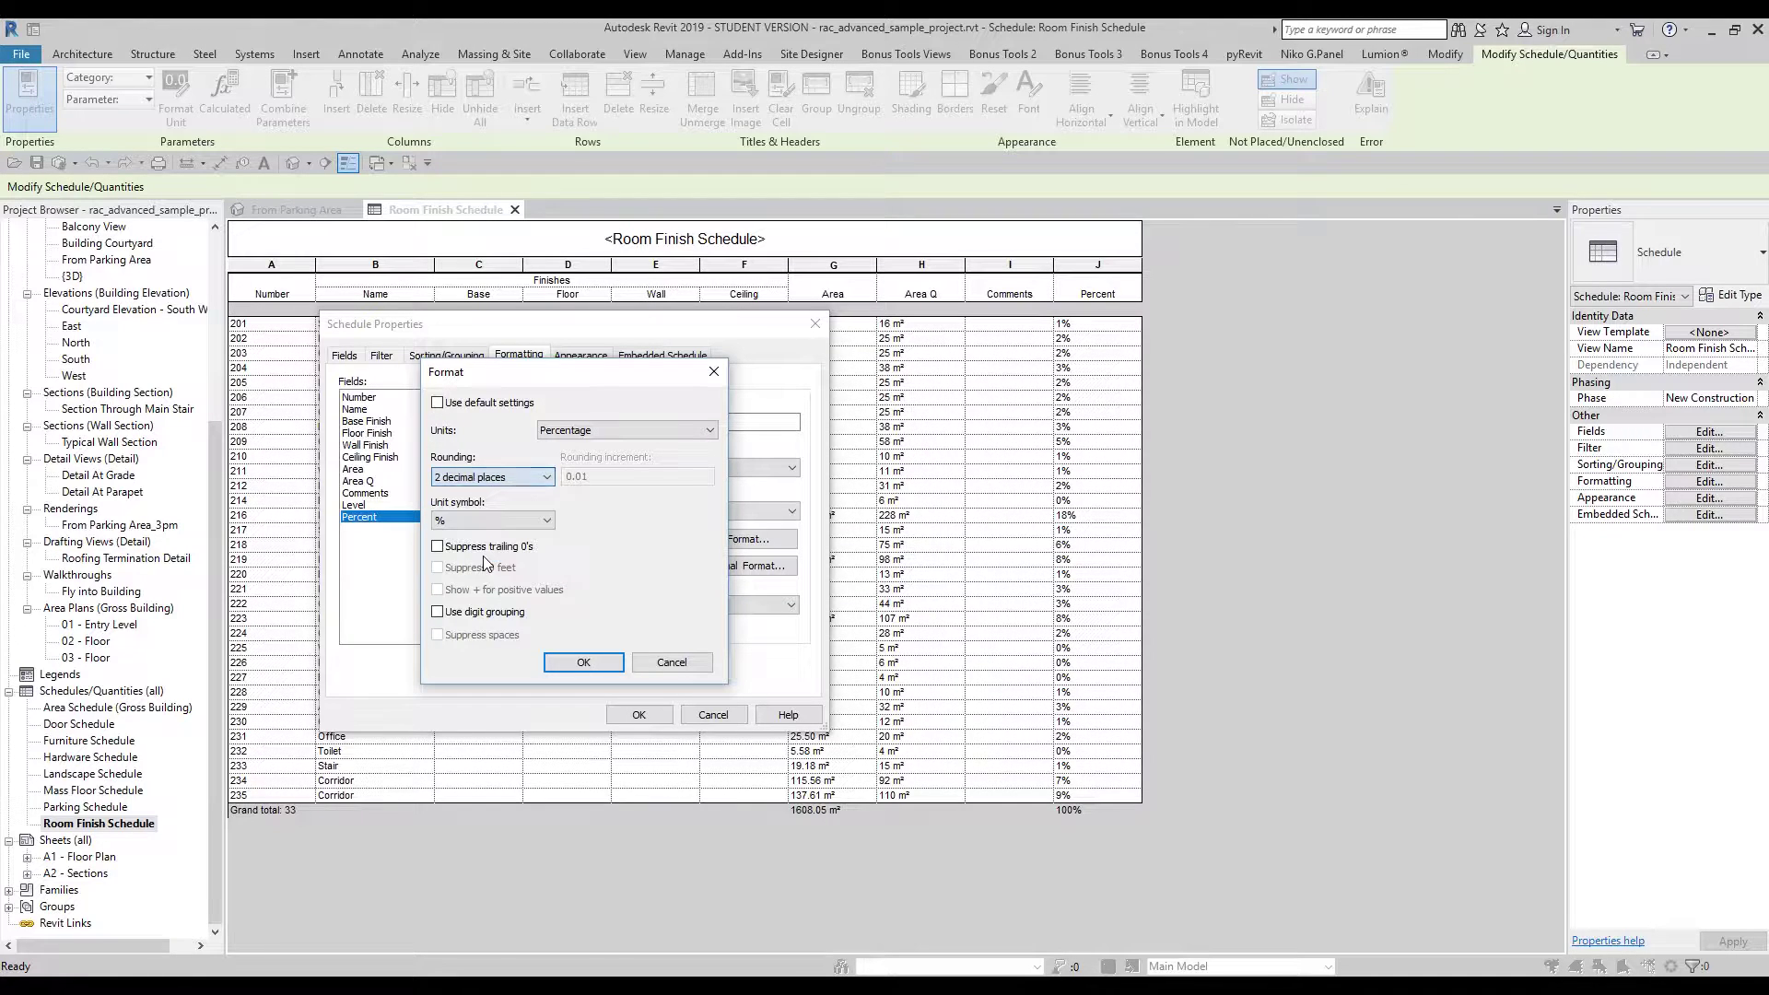
pyautogui.click(595, 668)
pyautogui.click(641, 714)
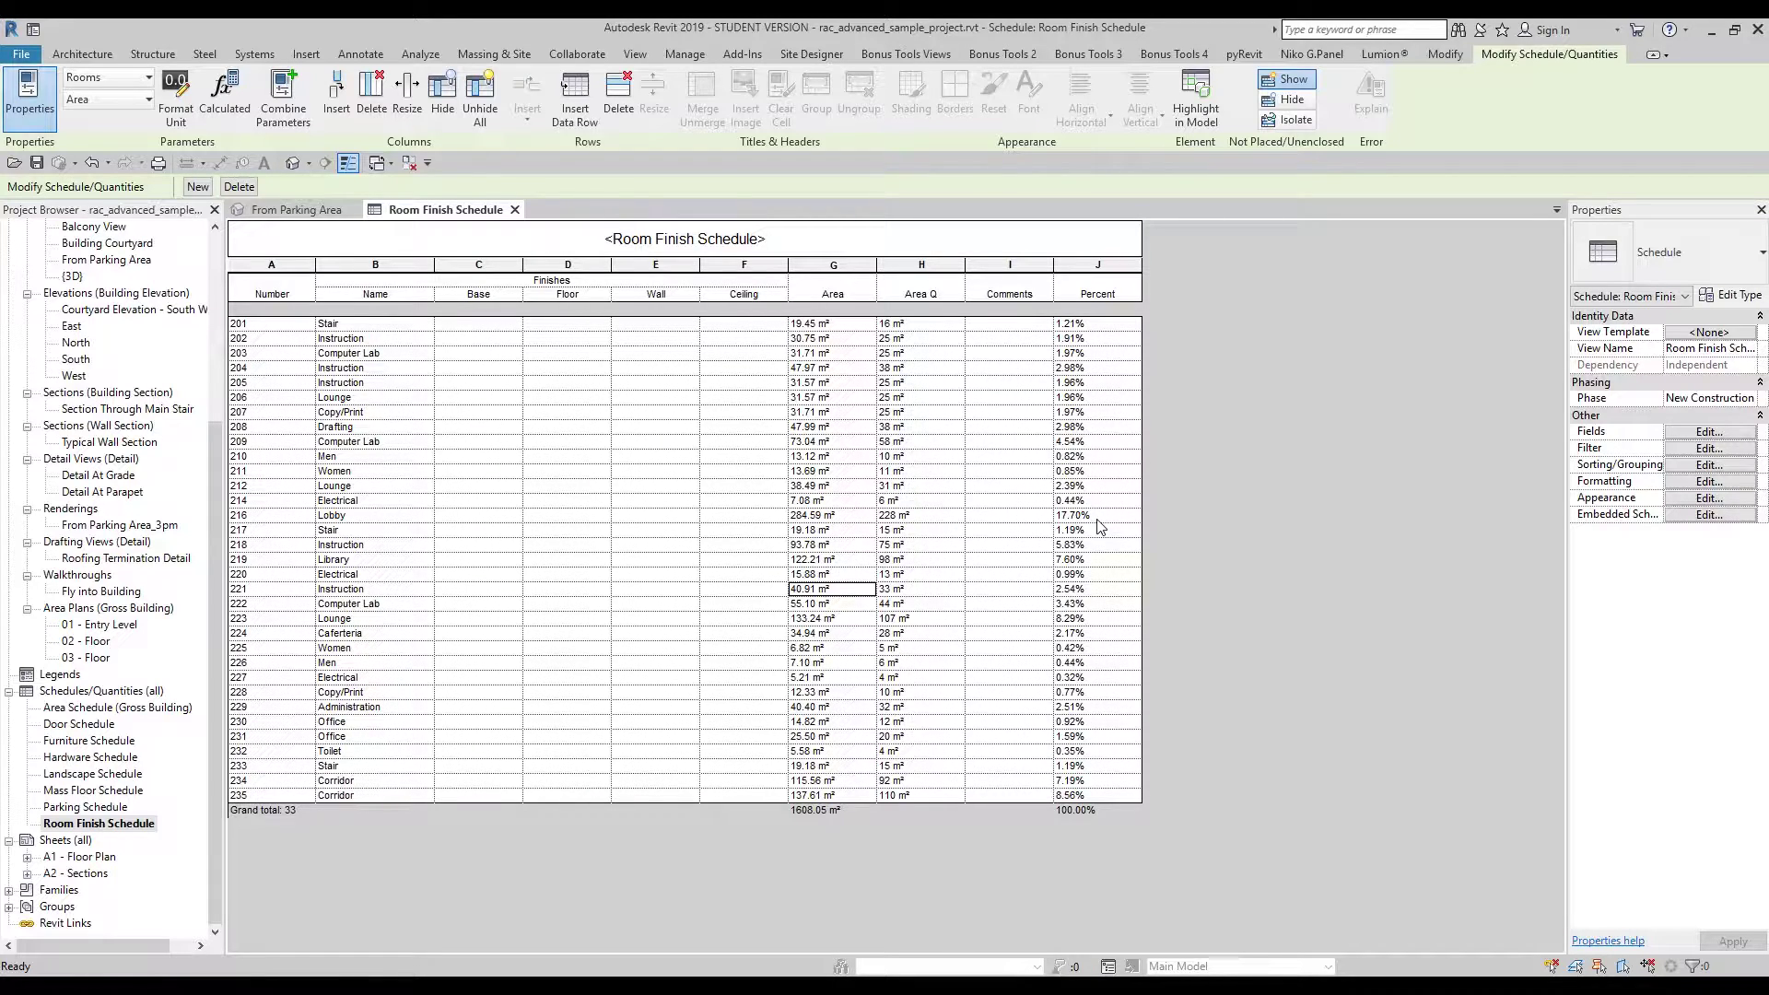
# Open the conditional formatting settings for the schedule's Area Q field
pyautogui.press('Escape')
pyautogui.click(1068, 661)
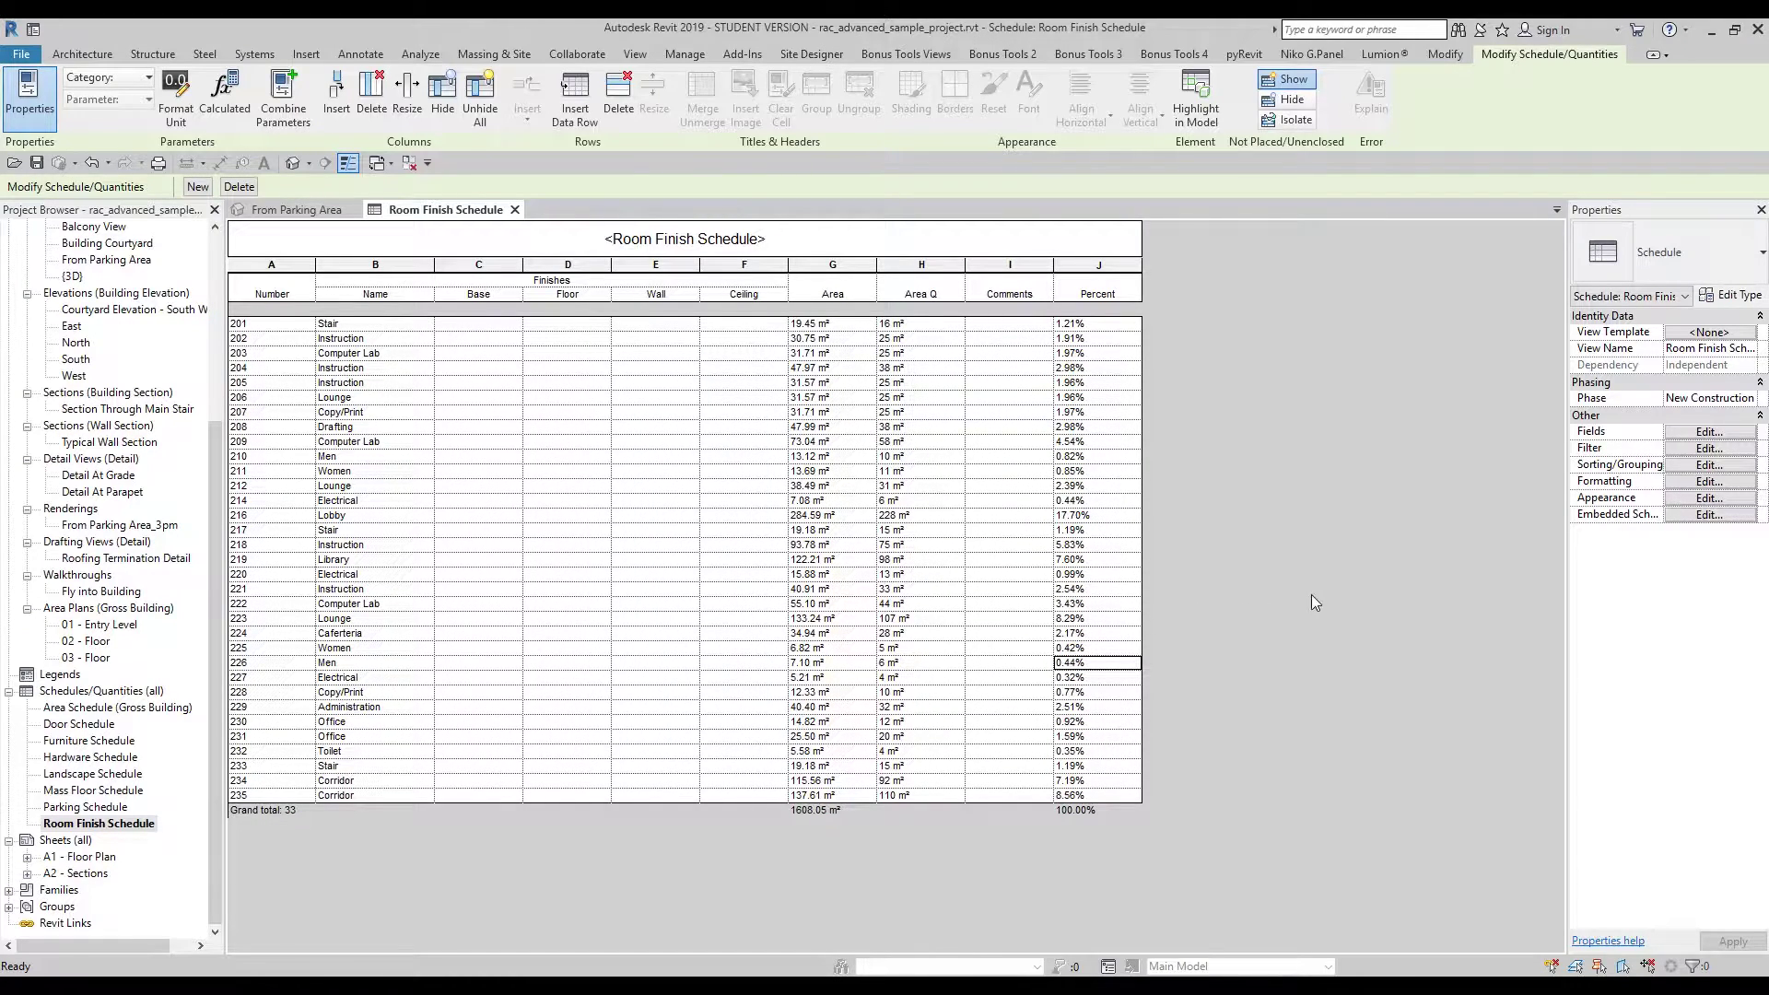
pyautogui.click(1710, 432)
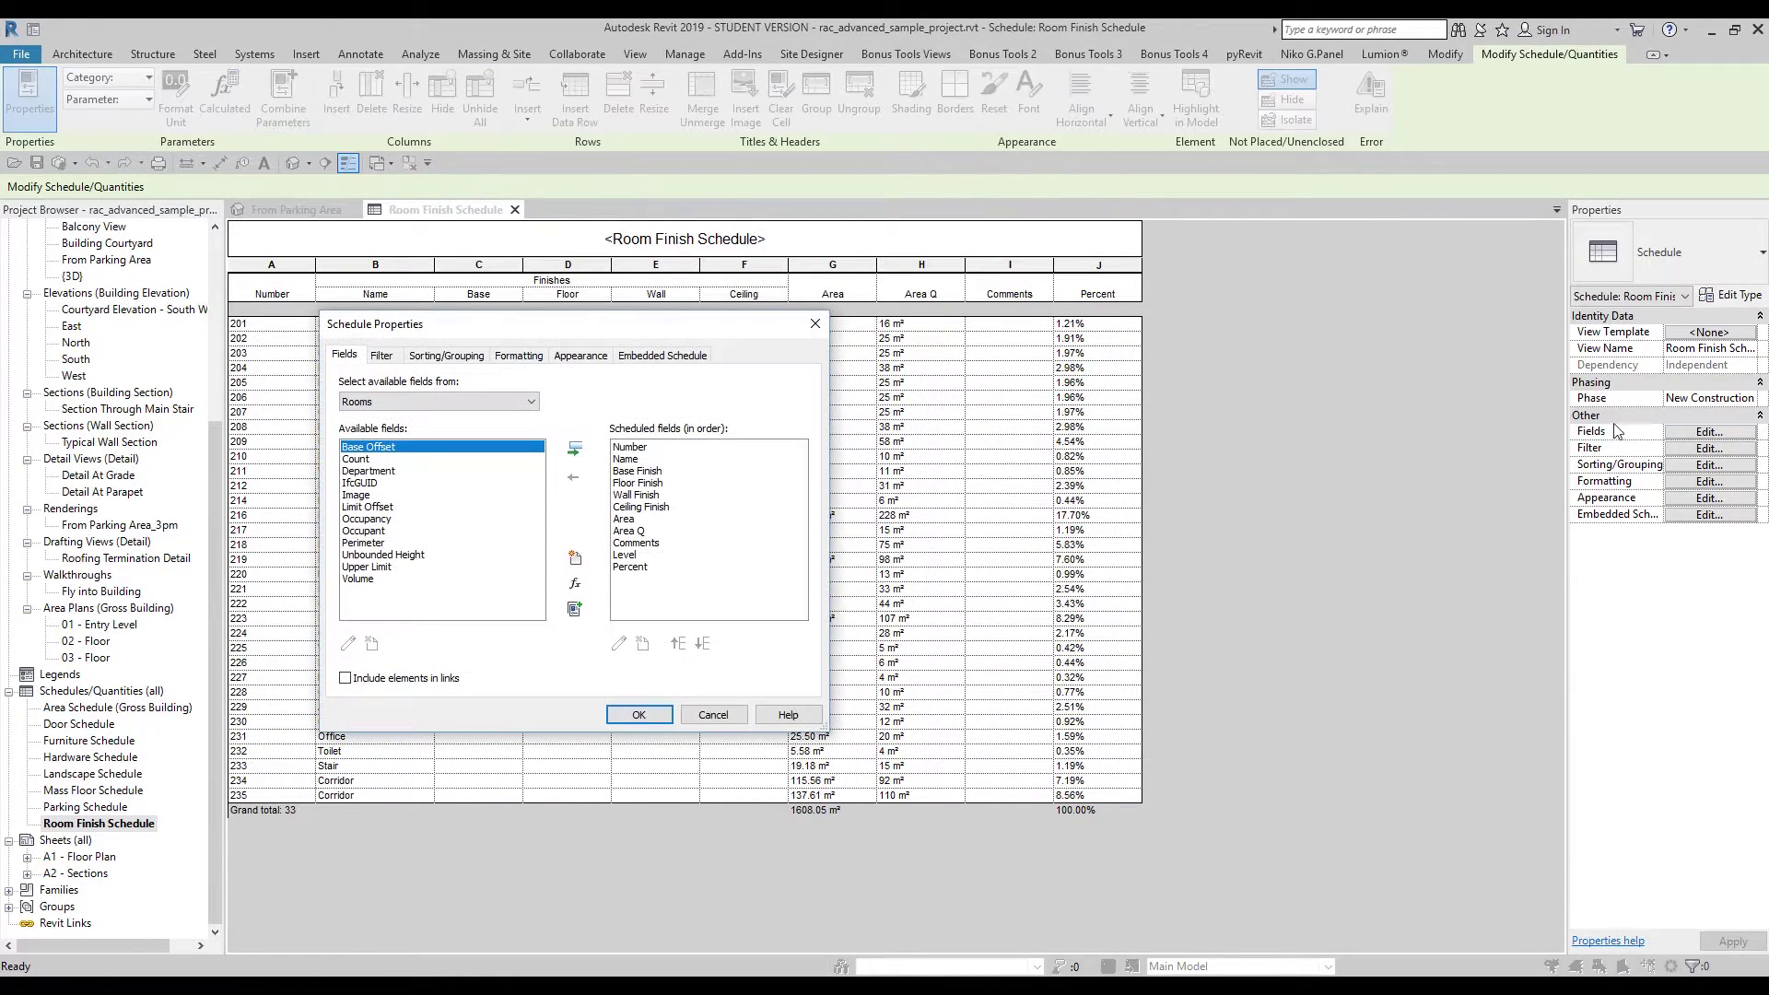
pyautogui.moveTo(532, 323); pyautogui.dragTo(560, 323)
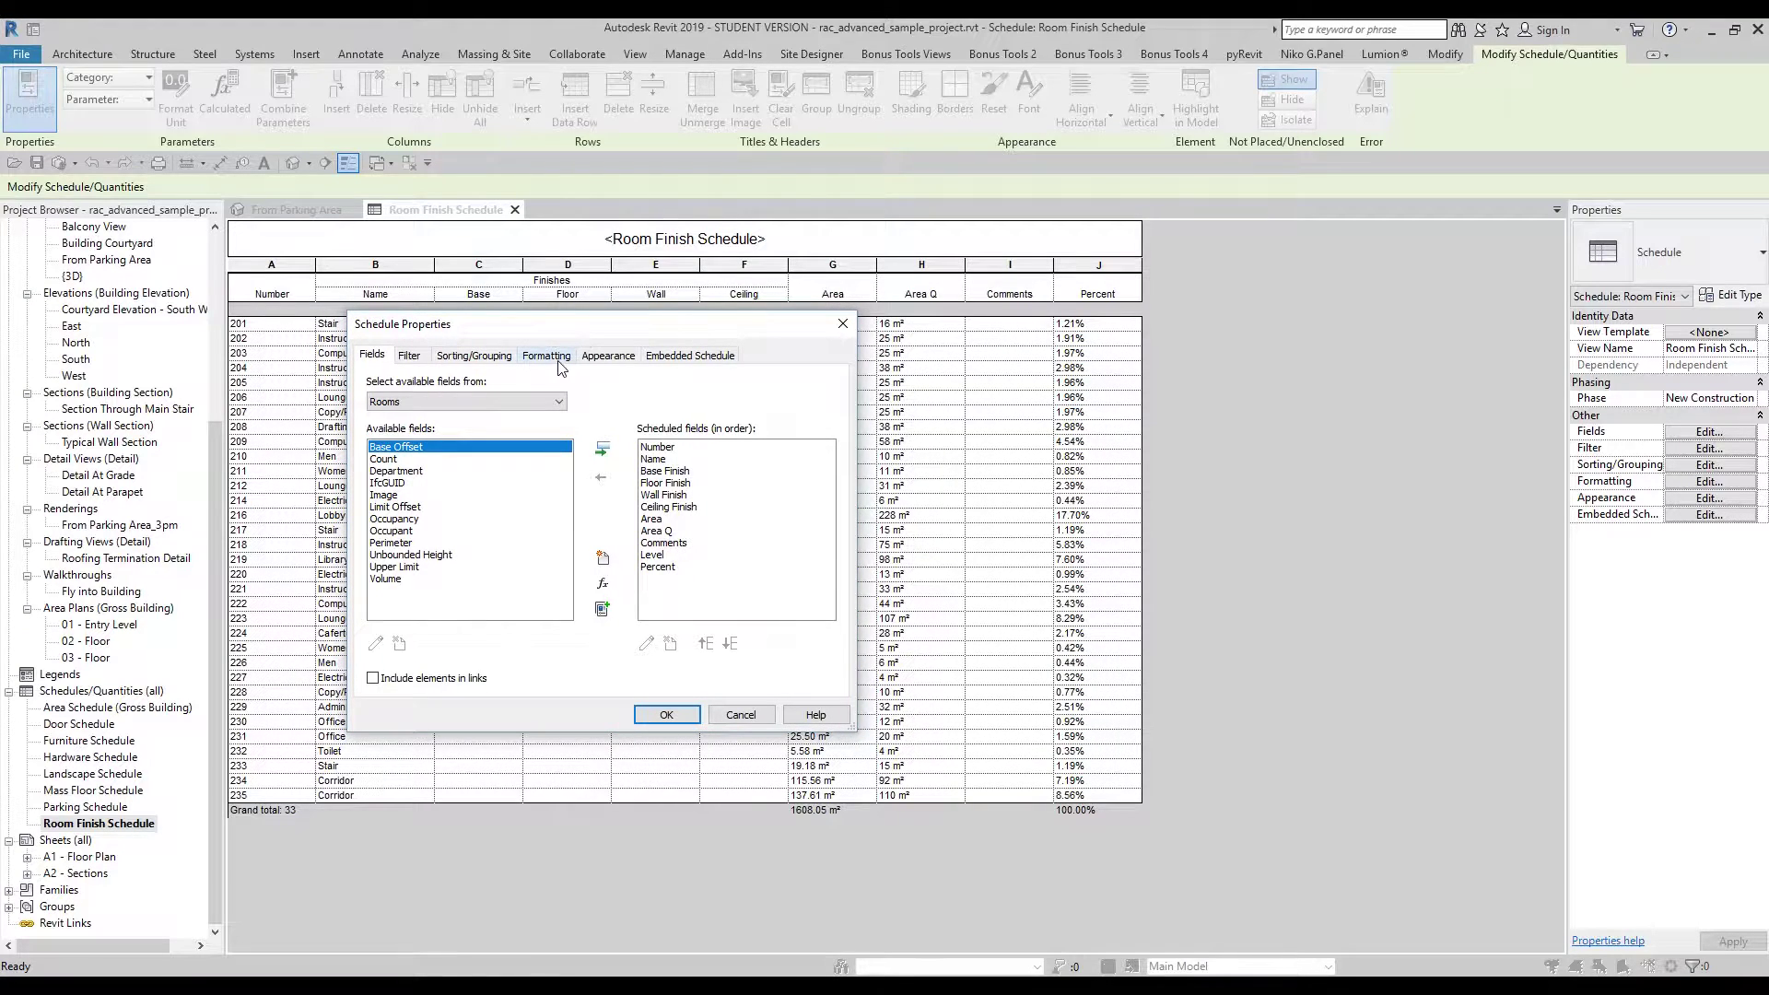
pyautogui.click(547, 355)
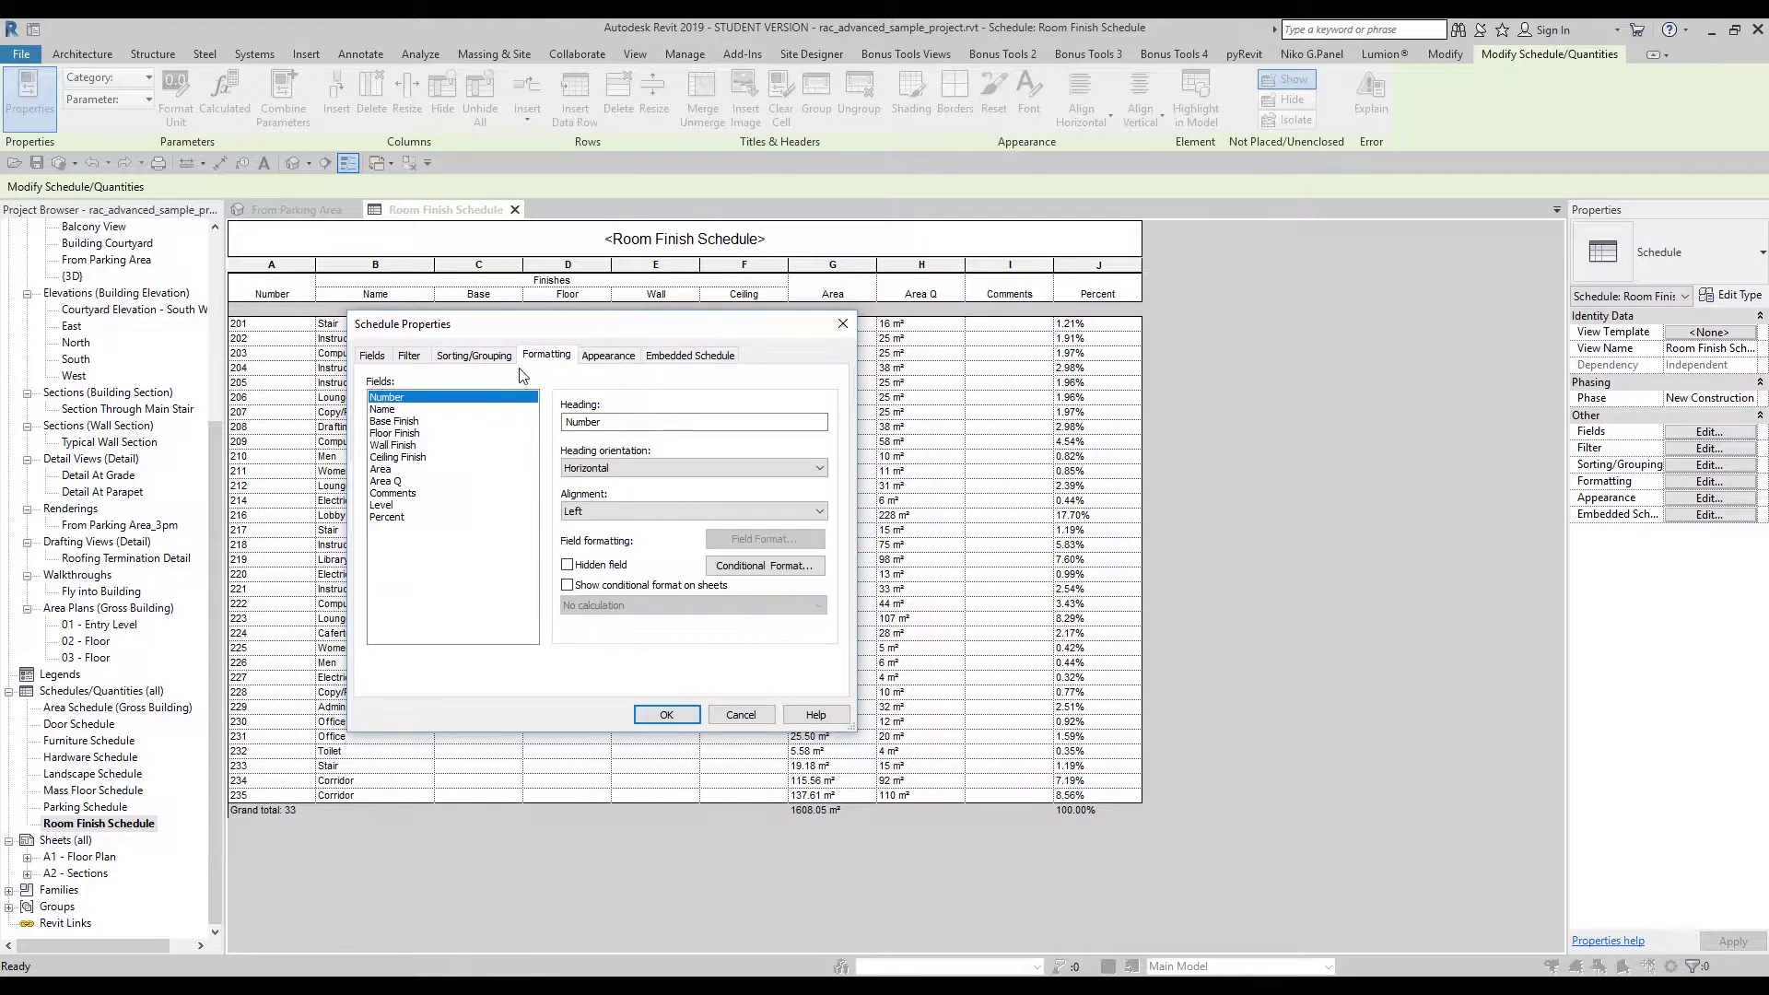
pyautogui.click(385, 481)
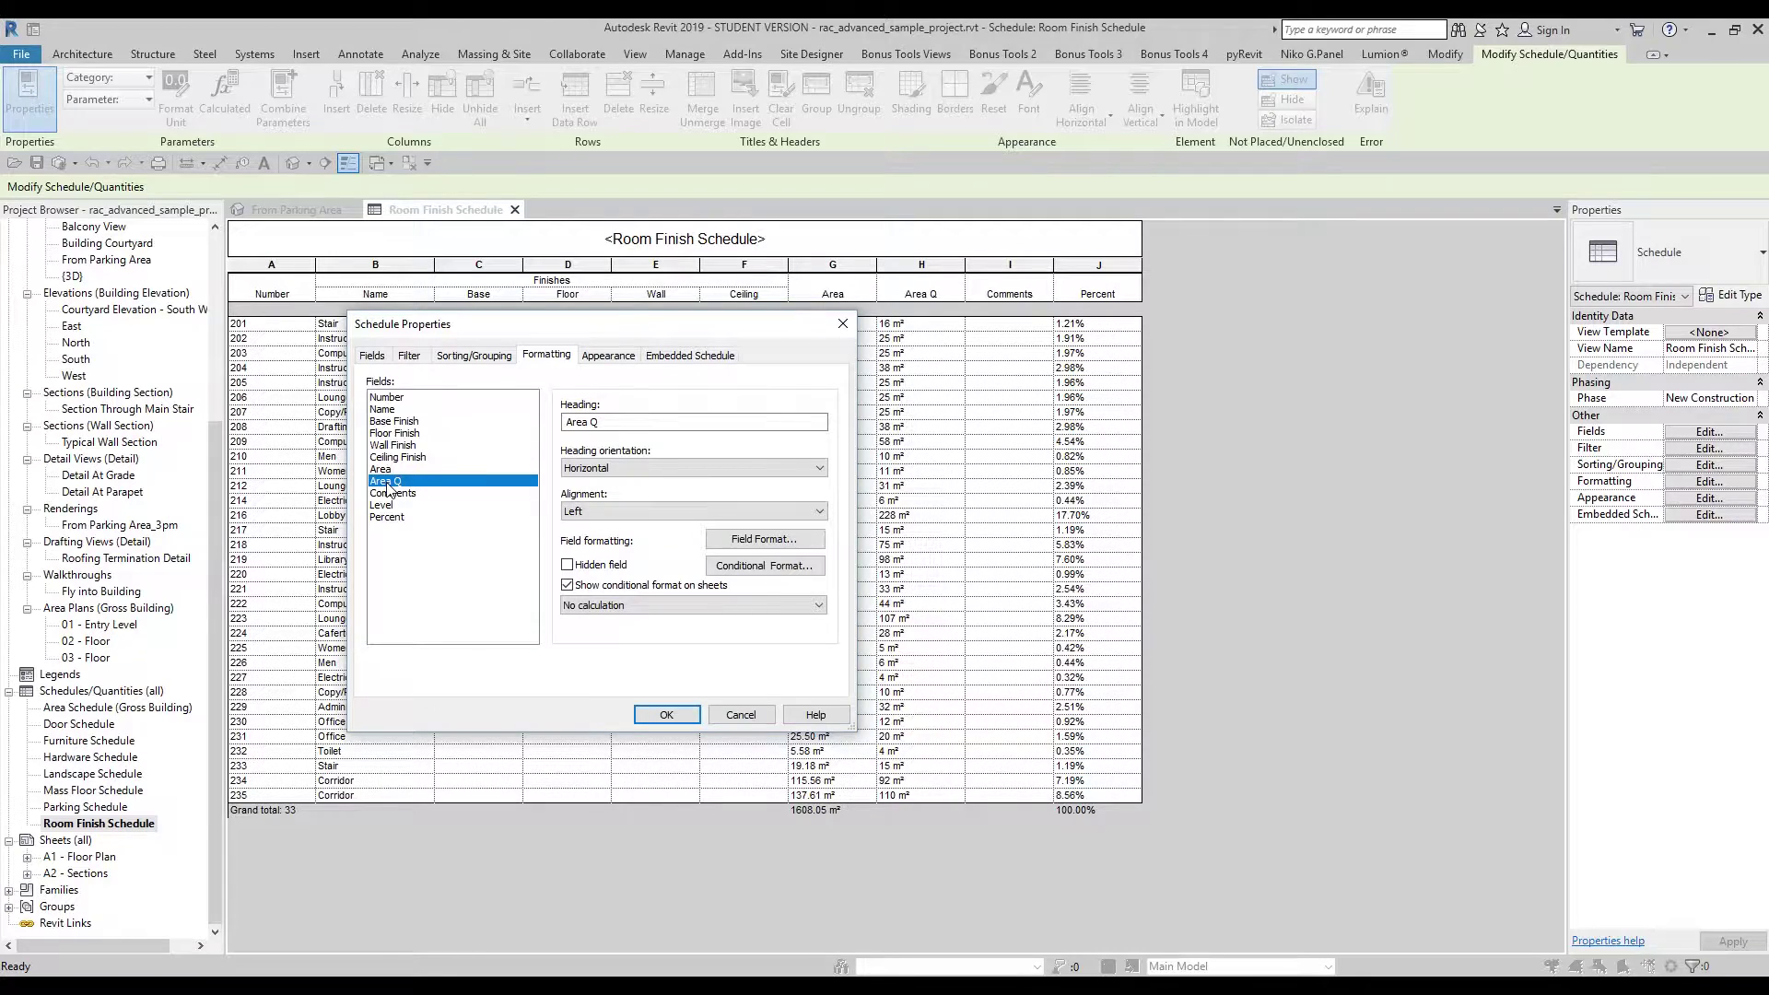
pyautogui.click(785, 571)
pyautogui.moveTo(600, 411); pyautogui.dragTo(1042, 437)
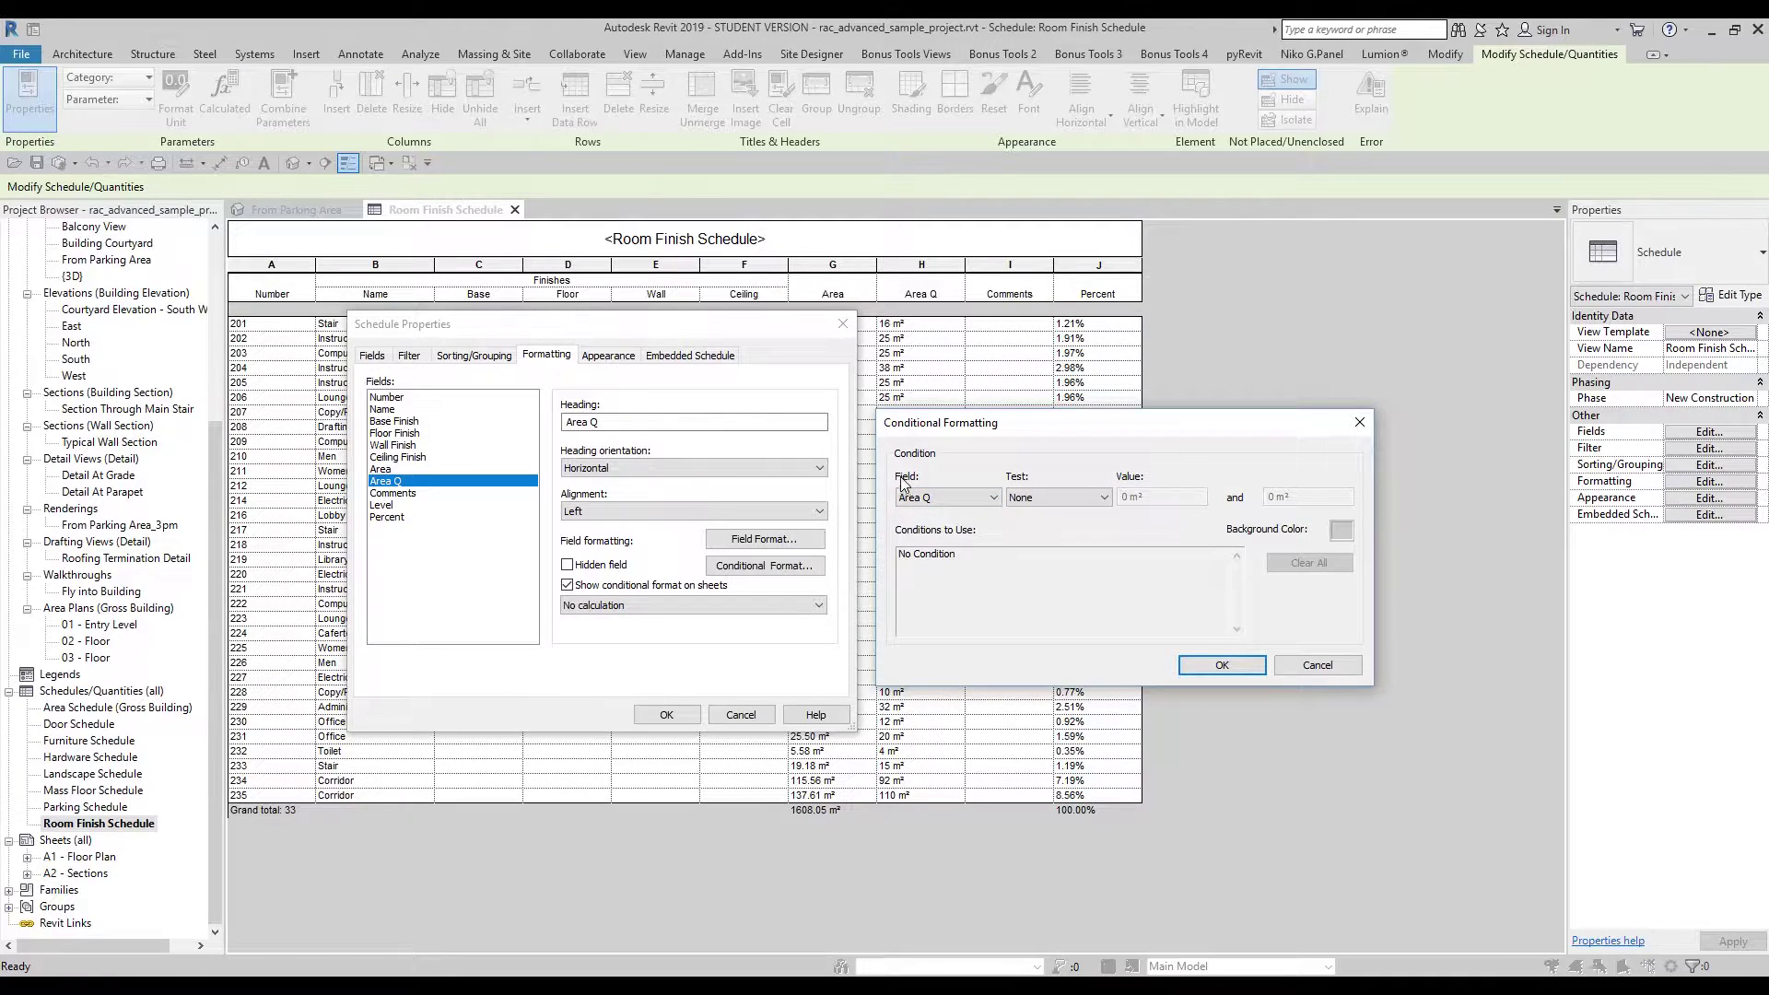
# Set the Area Q condition to Greater Than 5 m²
pyautogui.click(1057, 497)
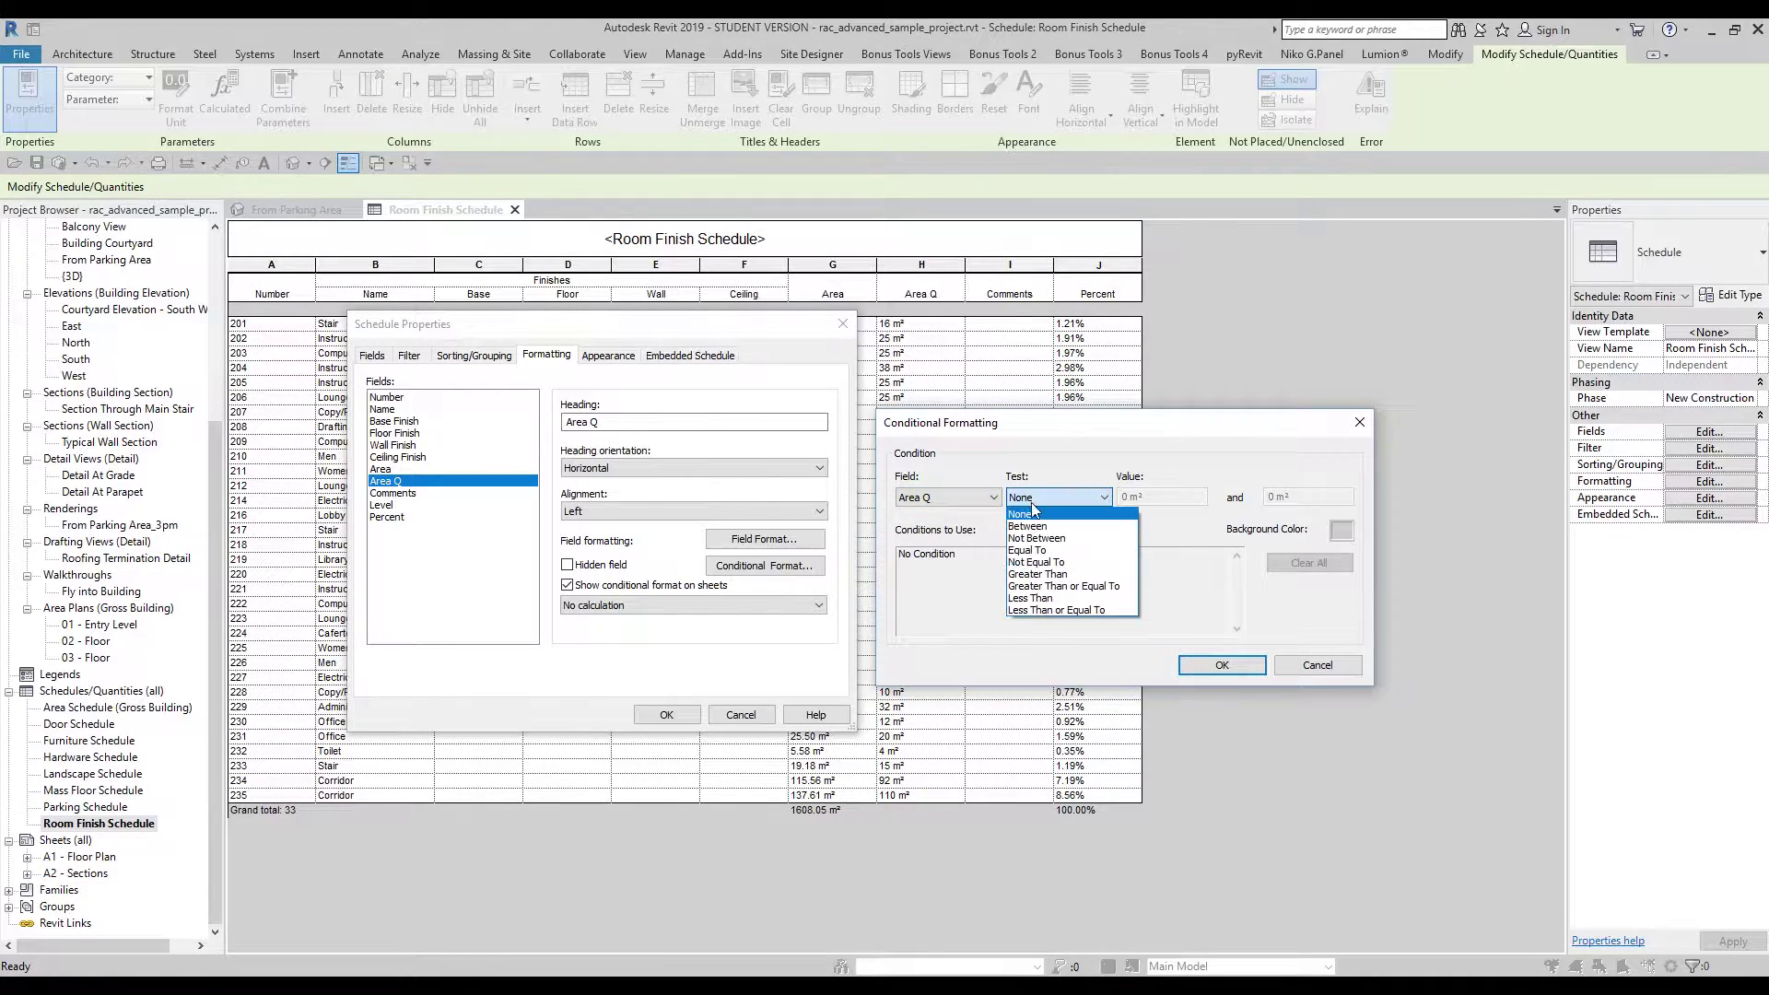
pyautogui.click(1081, 573)
pyautogui.doubleClick(1153, 499)
pyautogui.write('5')
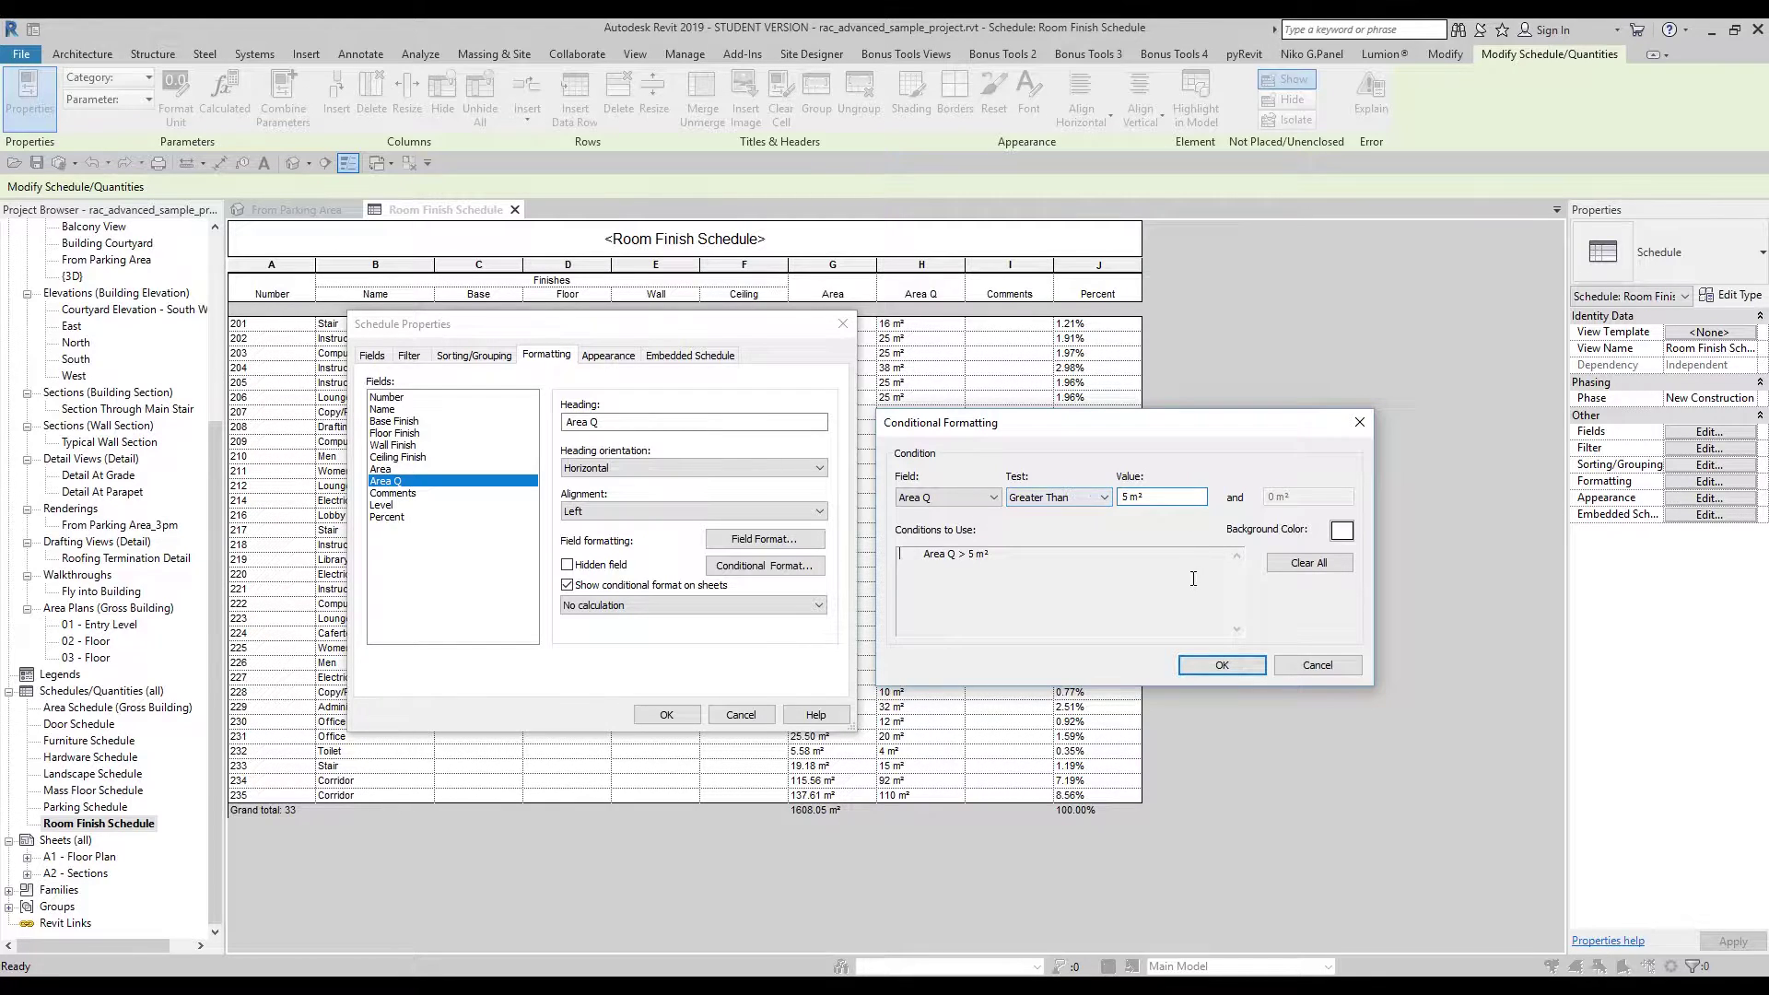
pyautogui.press('Tab')
# Give the Area Q condition a red background colour and apply the formatting to the schedule
pyautogui.click(1342, 530)
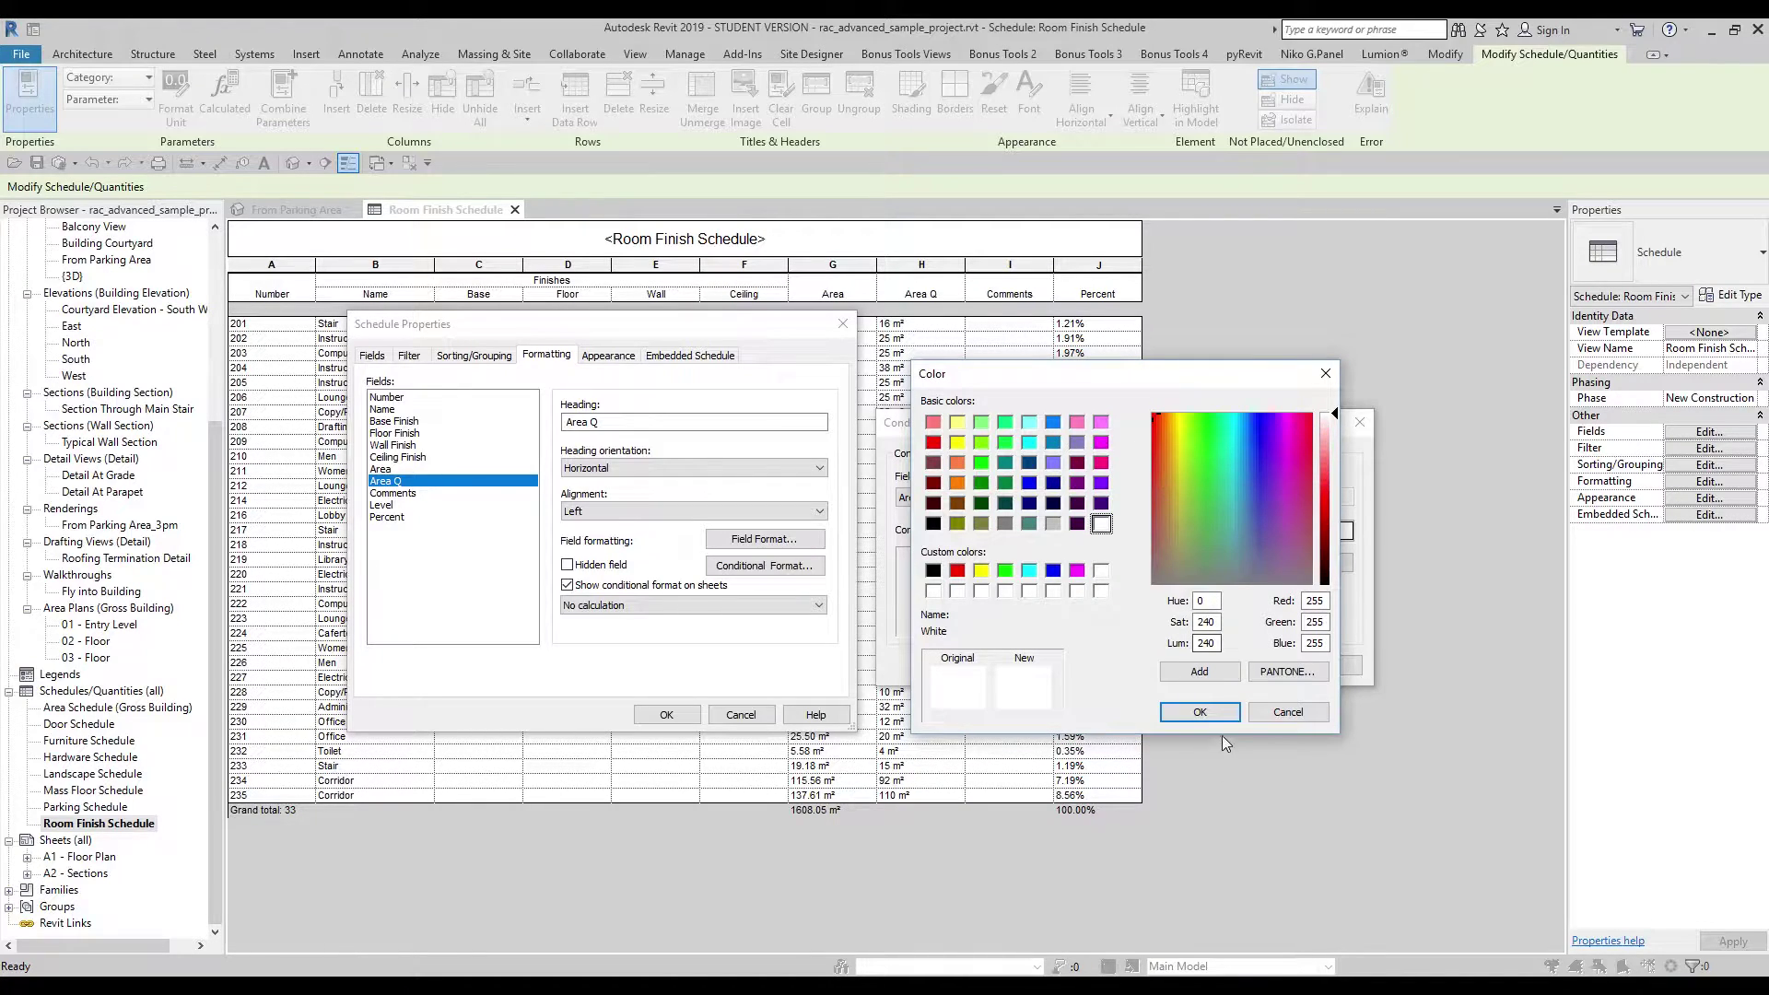
pyautogui.click(1202, 713)
pyautogui.click(1341, 532)
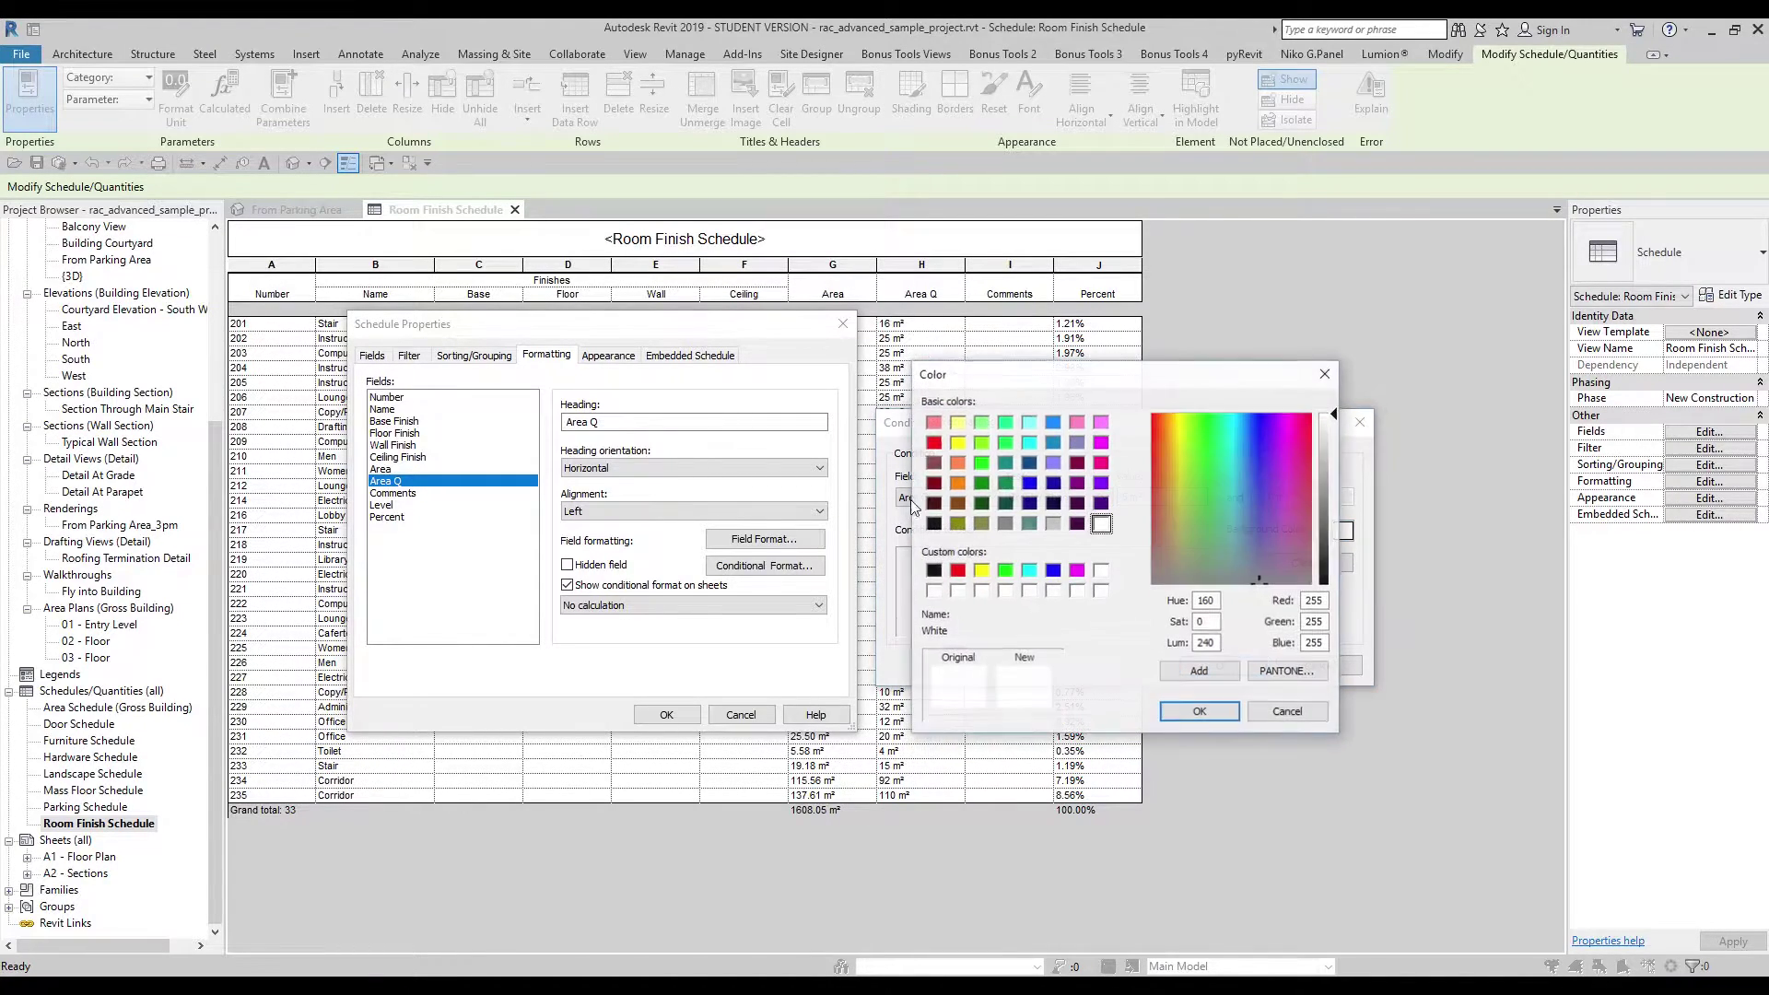
pyautogui.click(934, 442)
pyautogui.click(1200, 712)
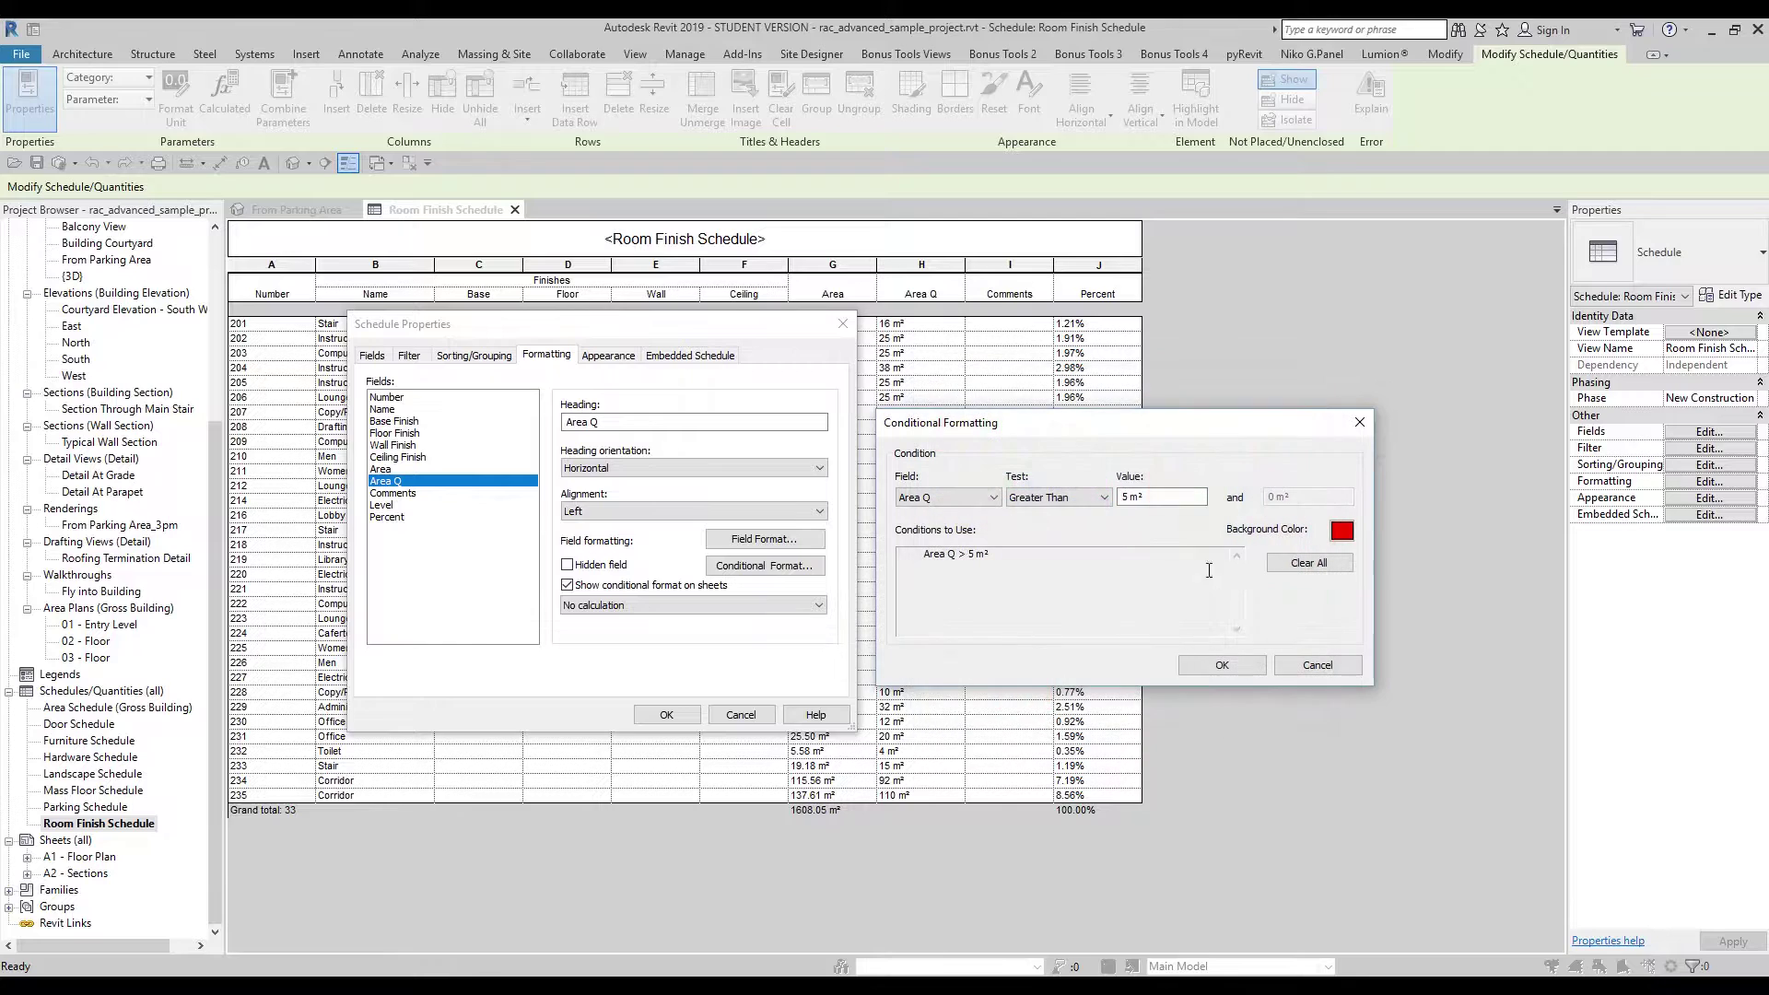
pyautogui.click(1203, 667)
pyautogui.click(663, 715)
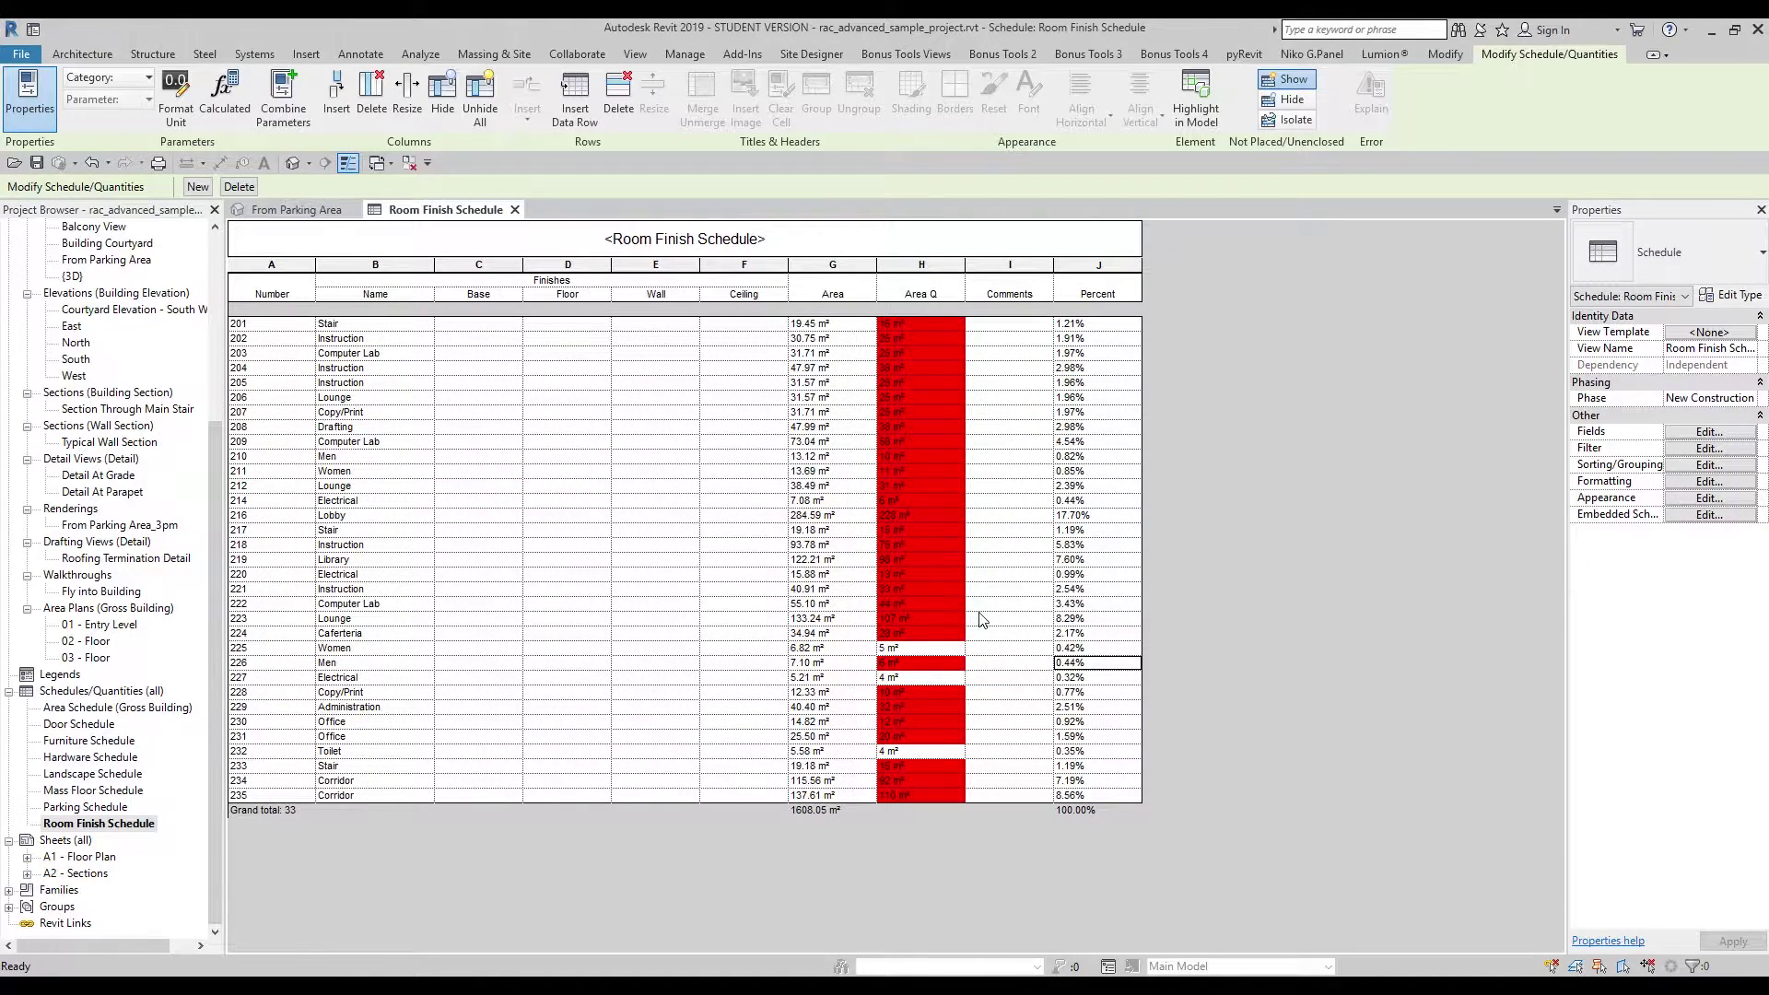
pyautogui.click(916, 632)
pyautogui.click(918, 604)
pyautogui.click(926, 559)
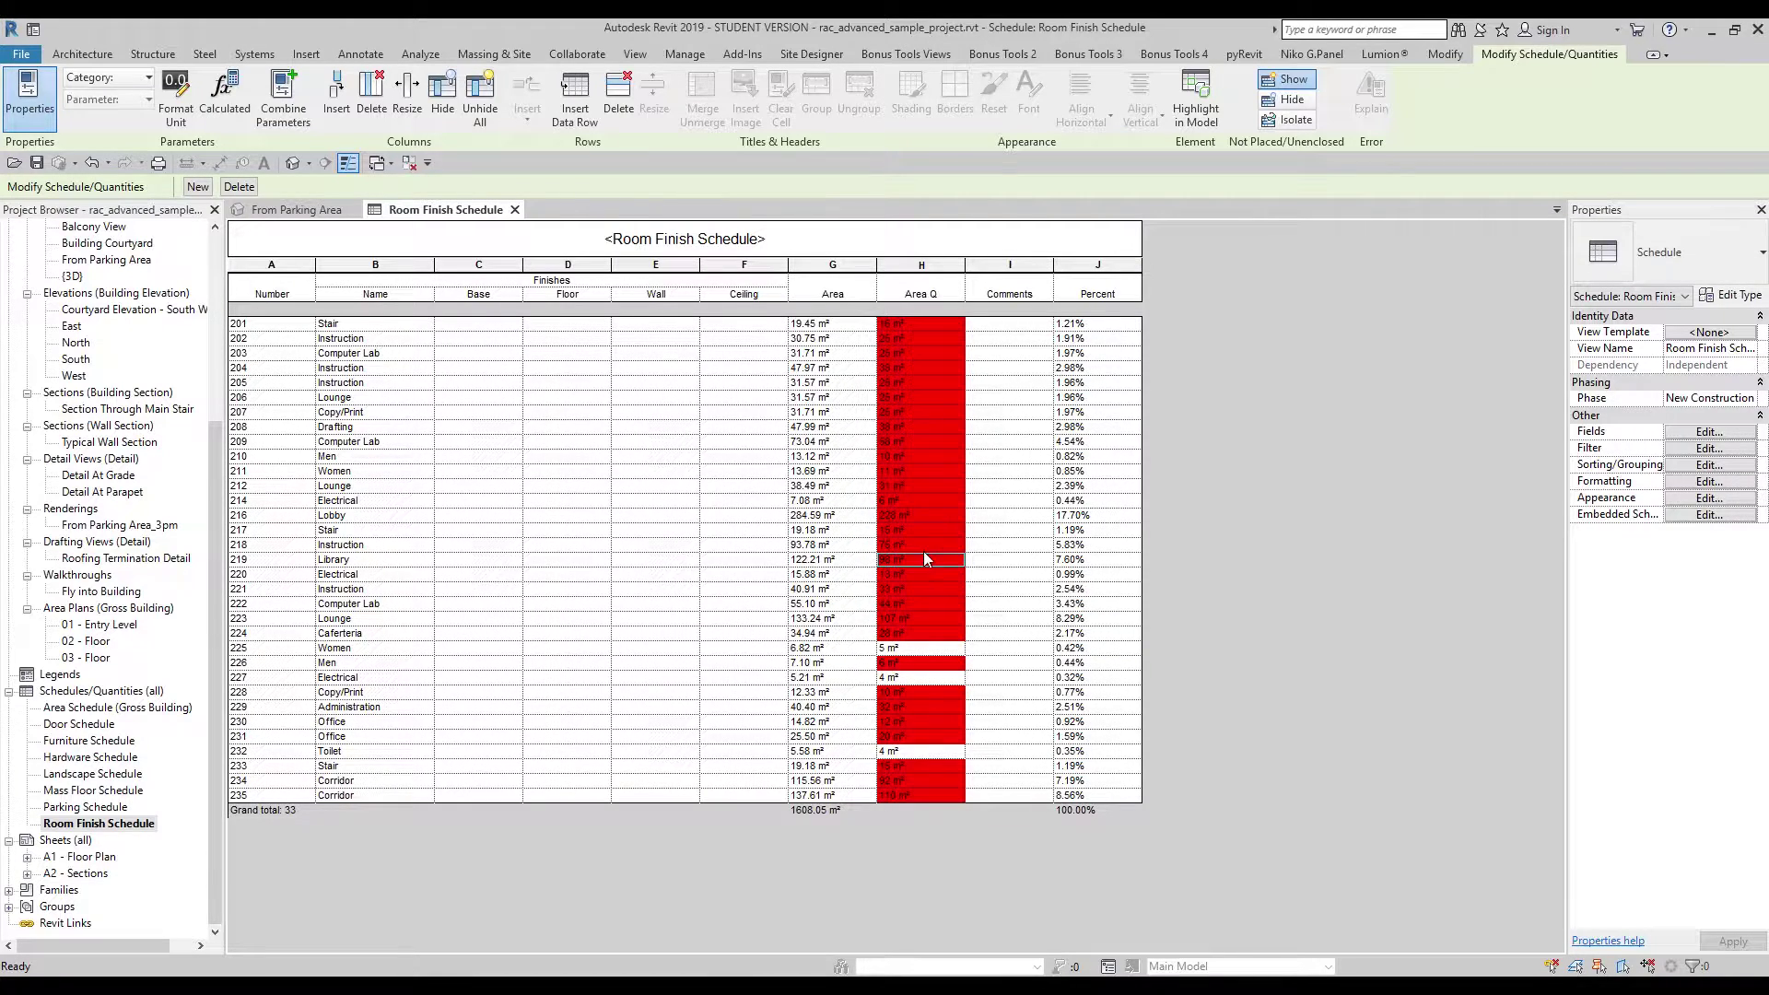
pyautogui.click(923, 490)
# Open the conditional formatting settings for the schedule's Area field
pyautogui.click(1689, 435)
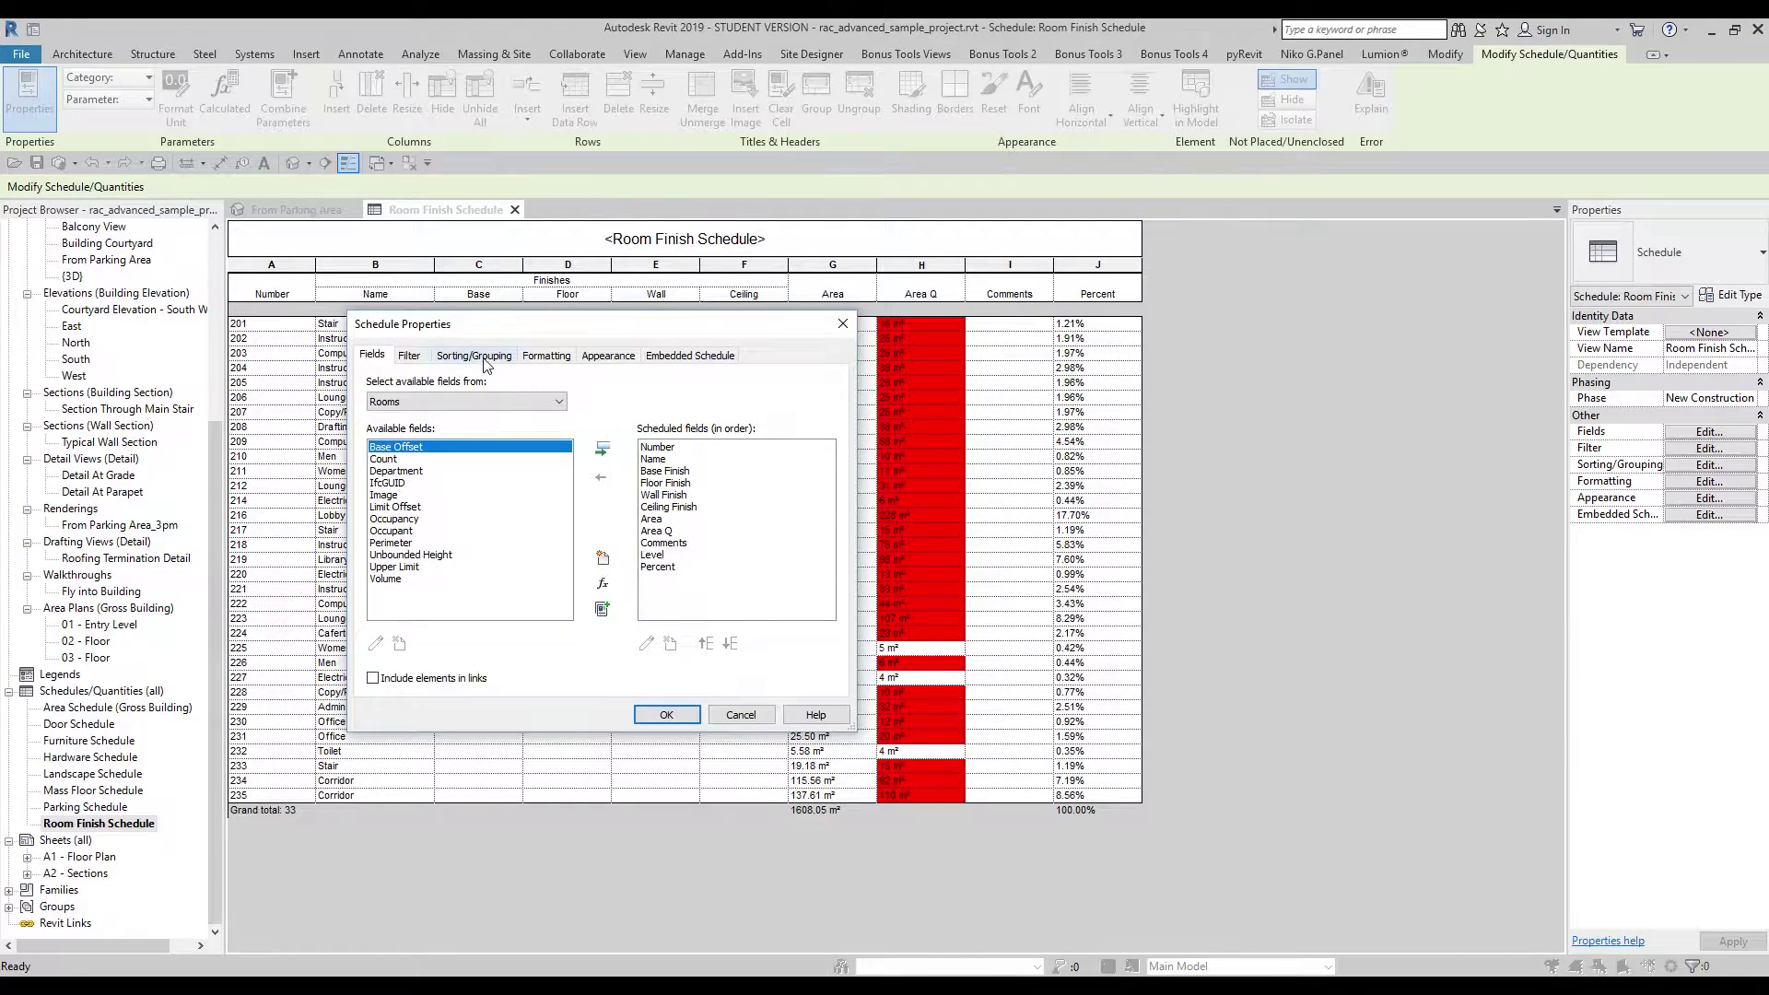
pyautogui.click(546, 355)
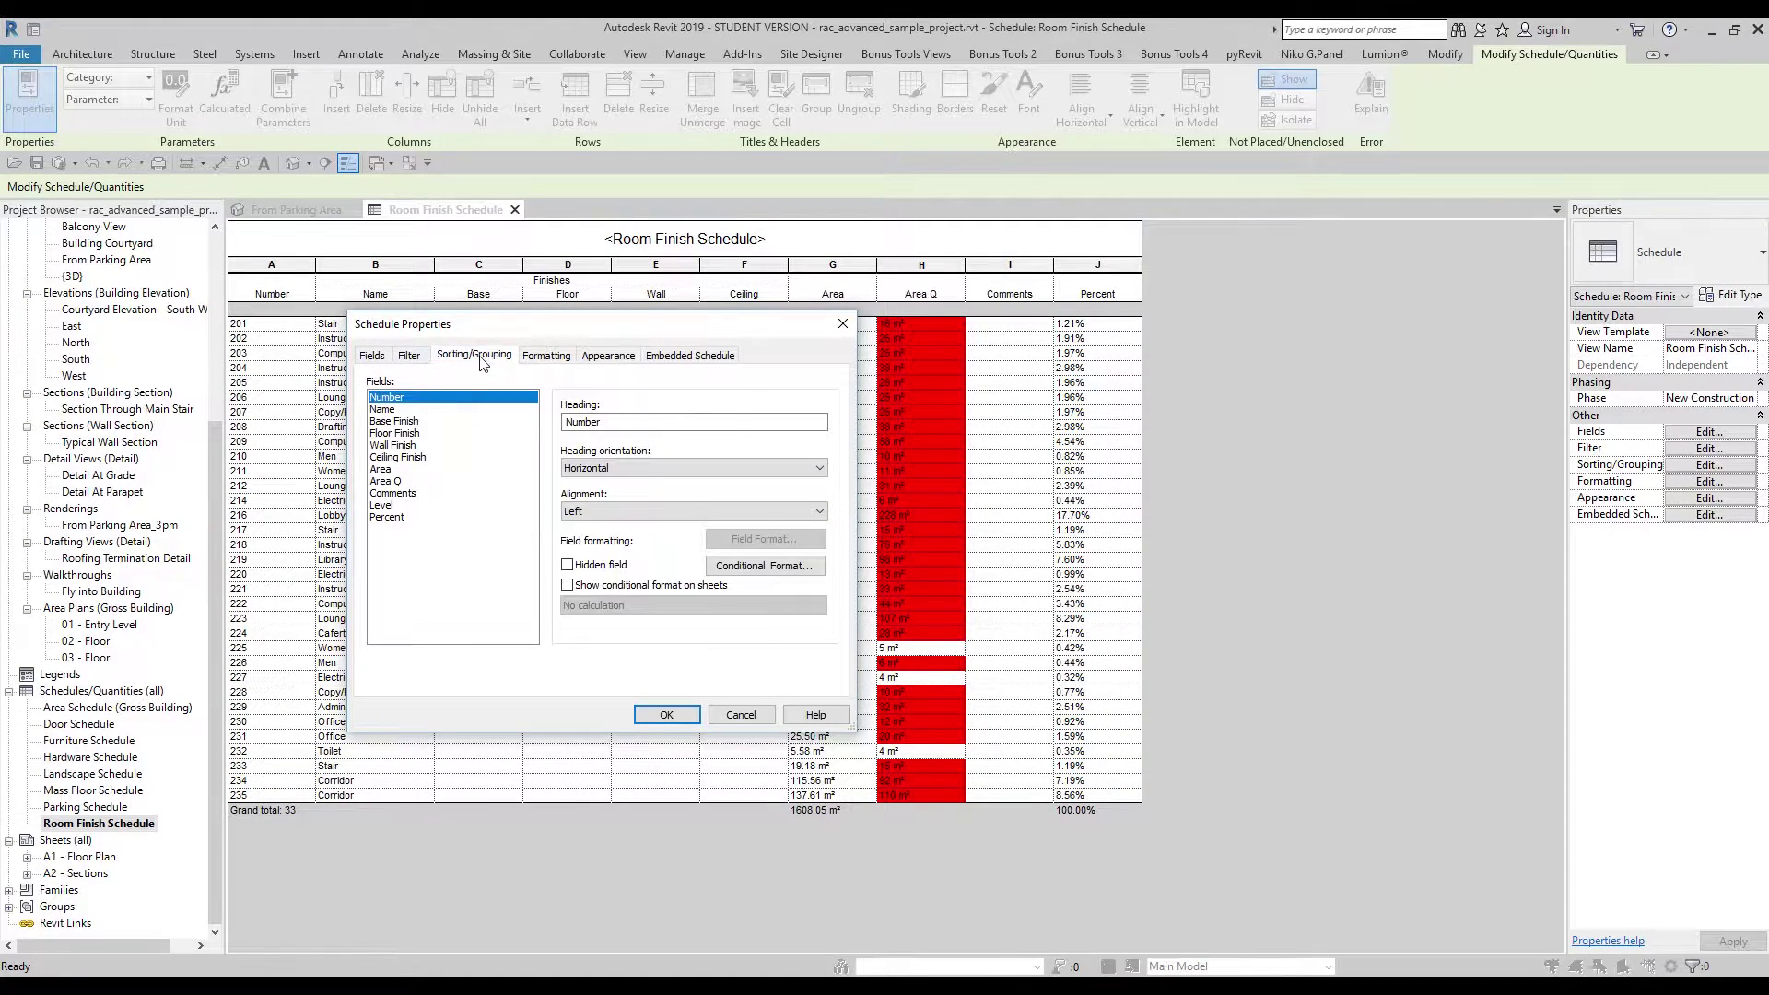
pyautogui.click(394, 470)
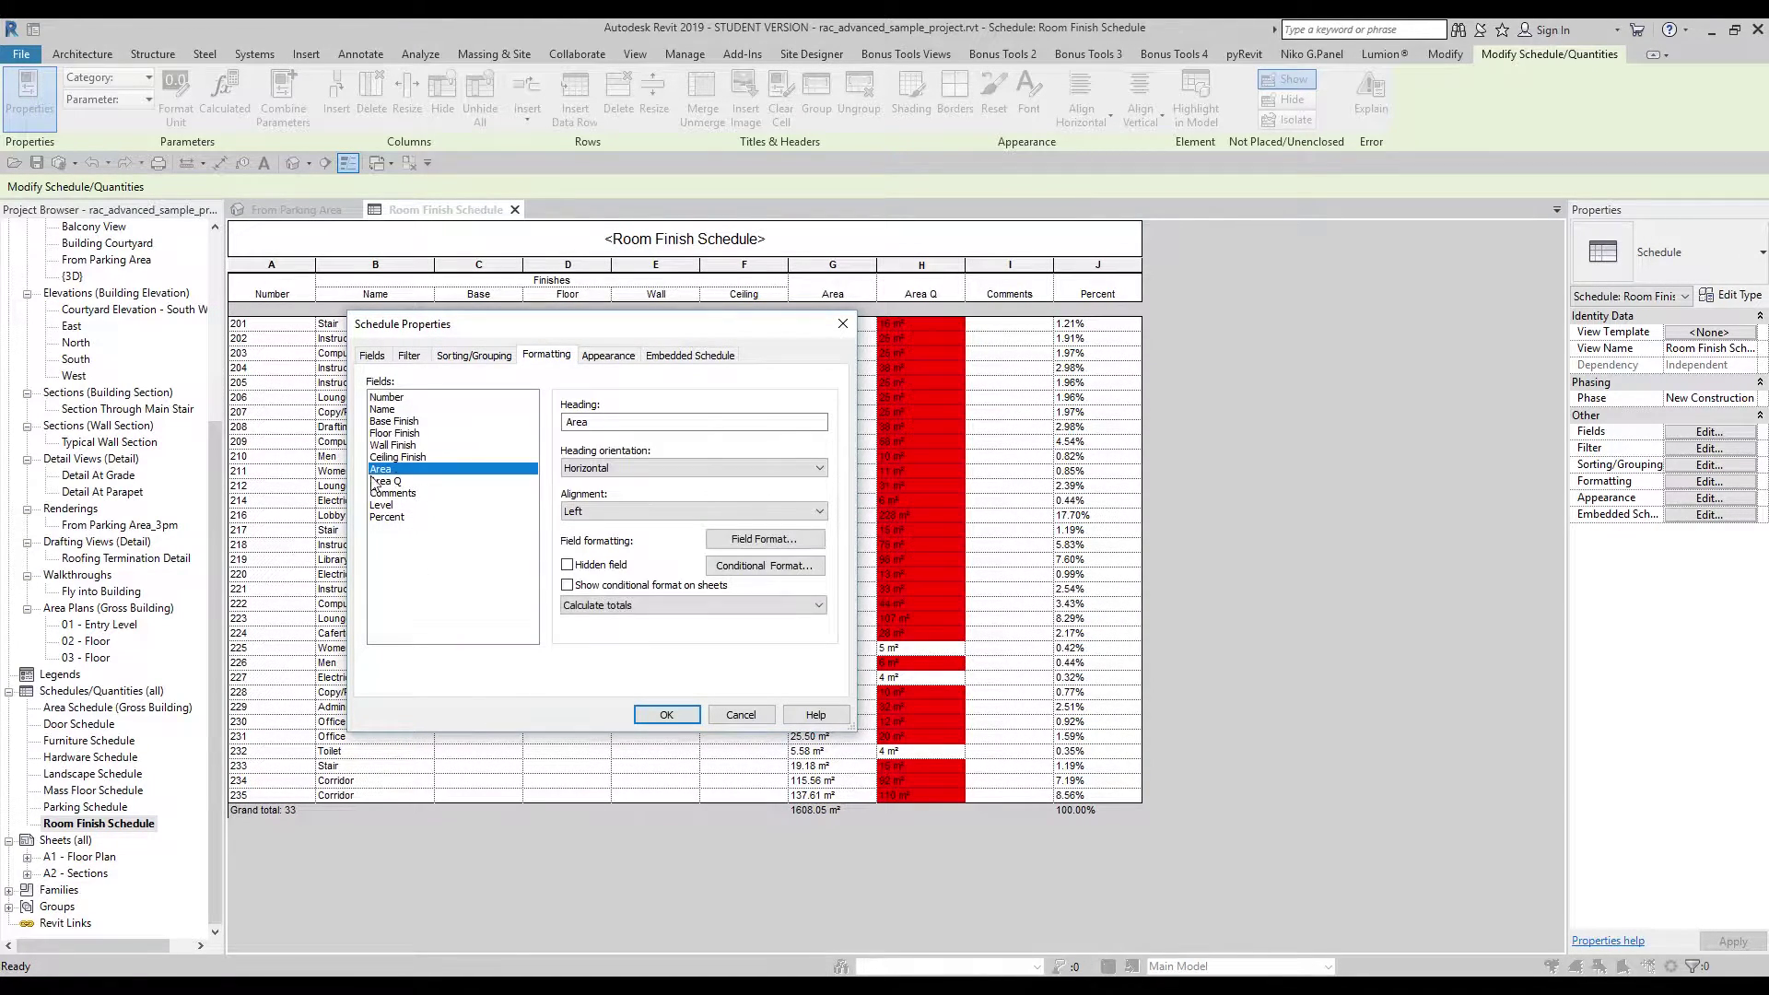
pyautogui.click(758, 566)
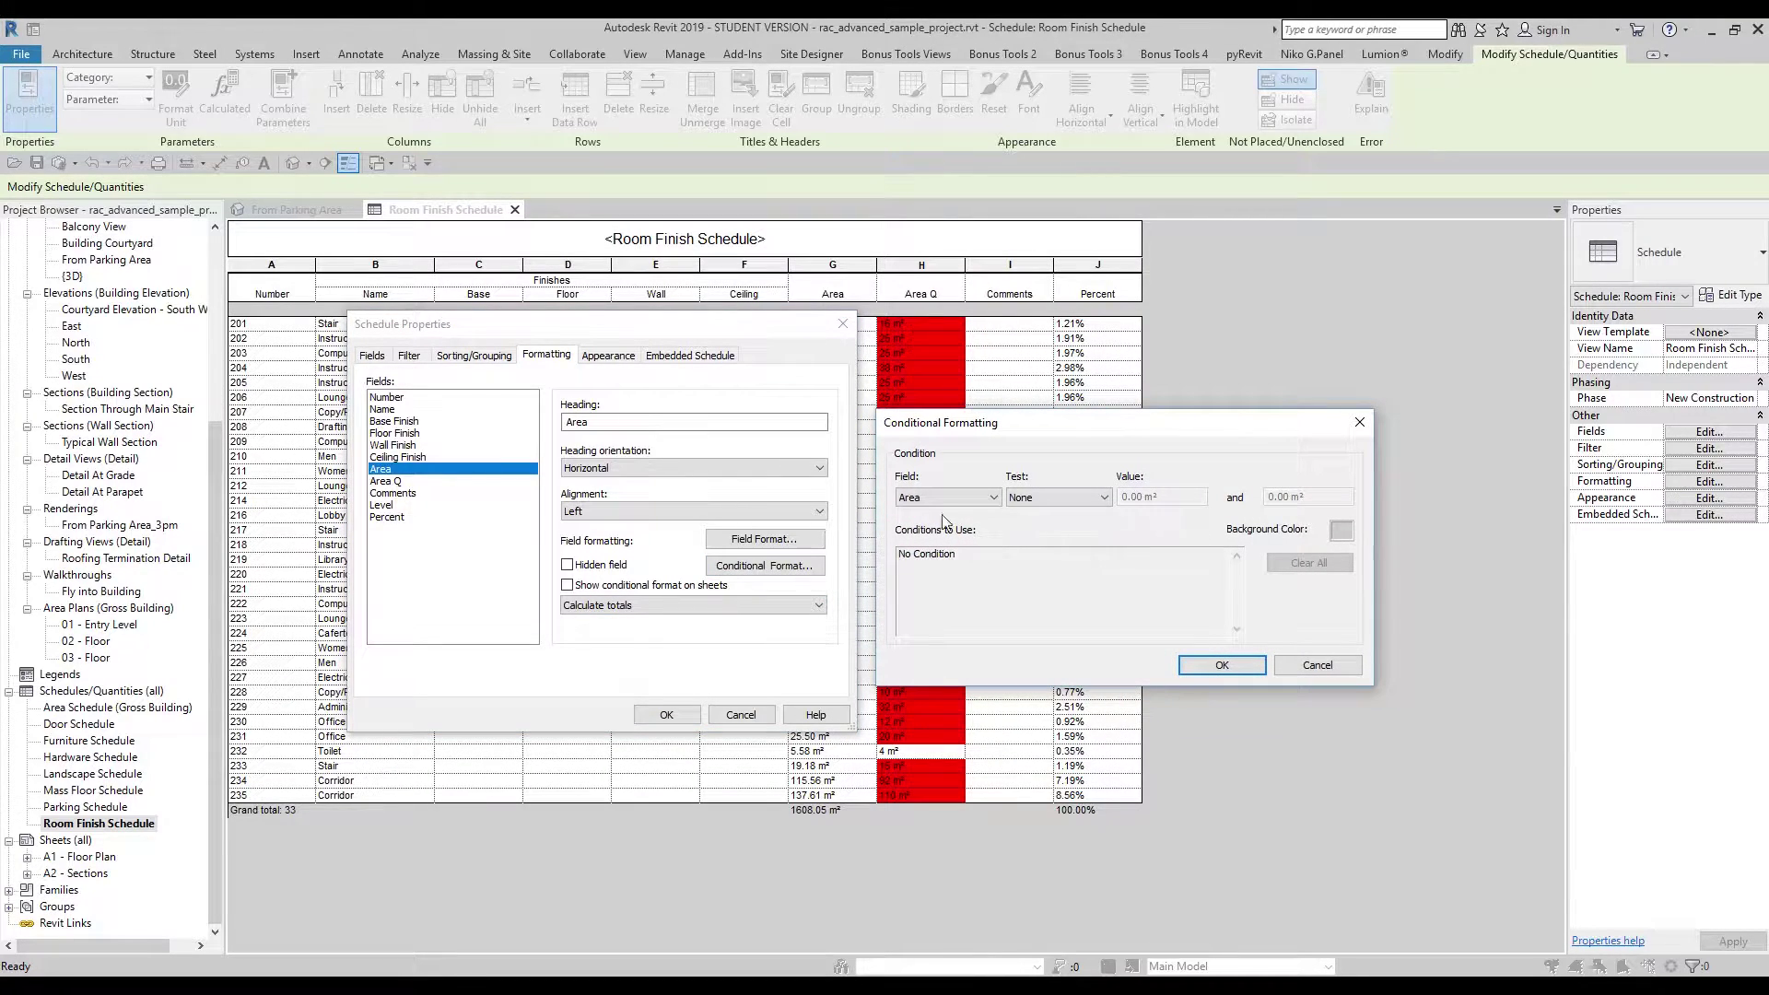
pyautogui.click(988, 498)
pyautogui.click(988, 497)
# Set the Area condition to Less Than 10 m²
pyautogui.click(1043, 498)
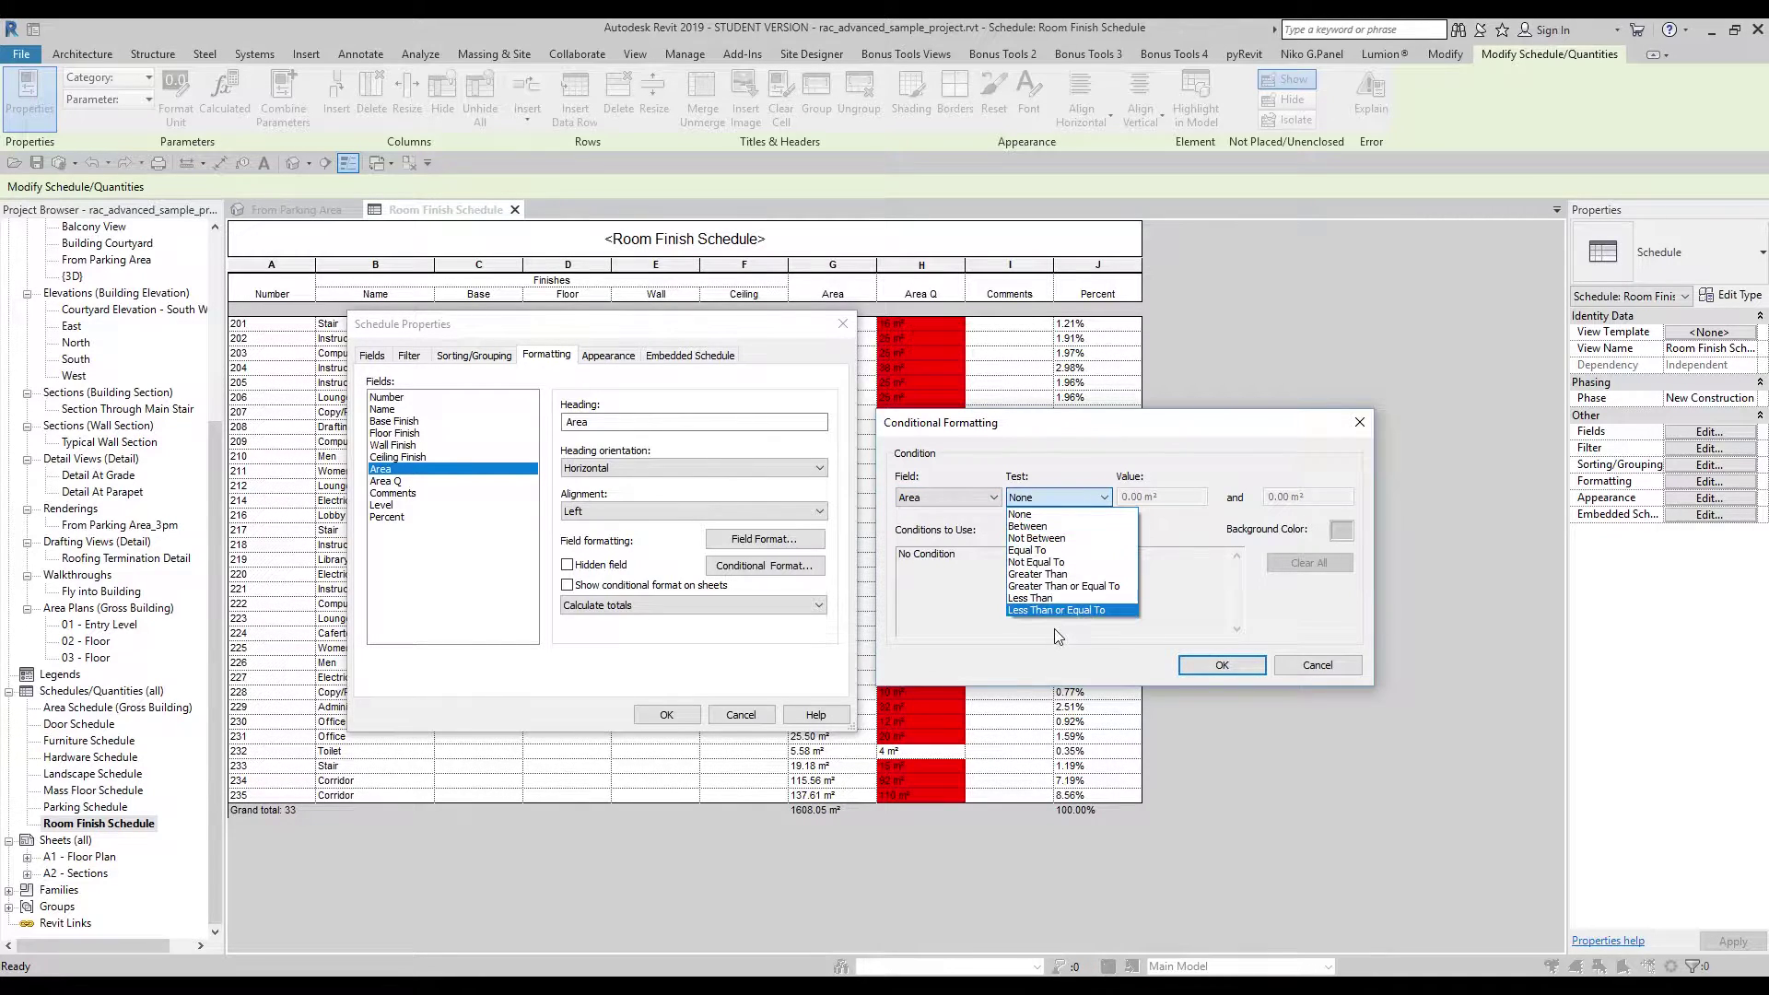
pyautogui.click(1060, 599)
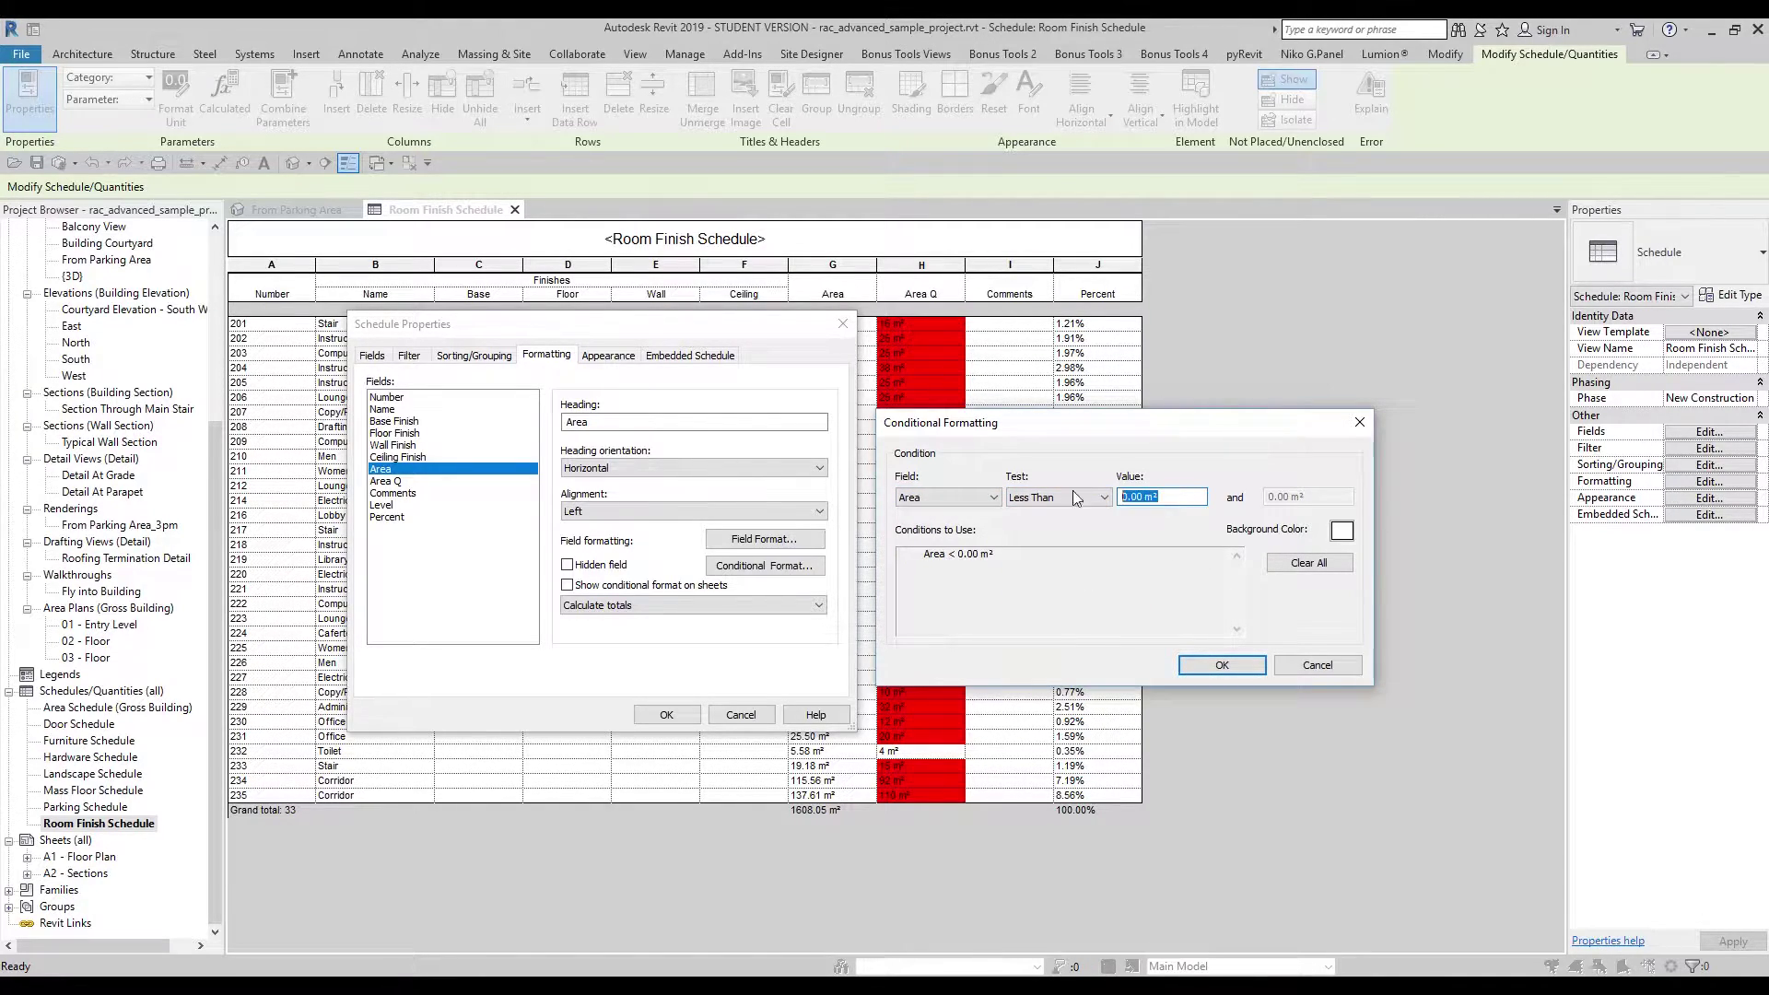
pyautogui.write('5')
pyautogui.write('10')
pyautogui.press('Tab')
# Change the Area condition's test to Between and enter 100 m² as its upper limit
pyautogui.click(1069, 498)
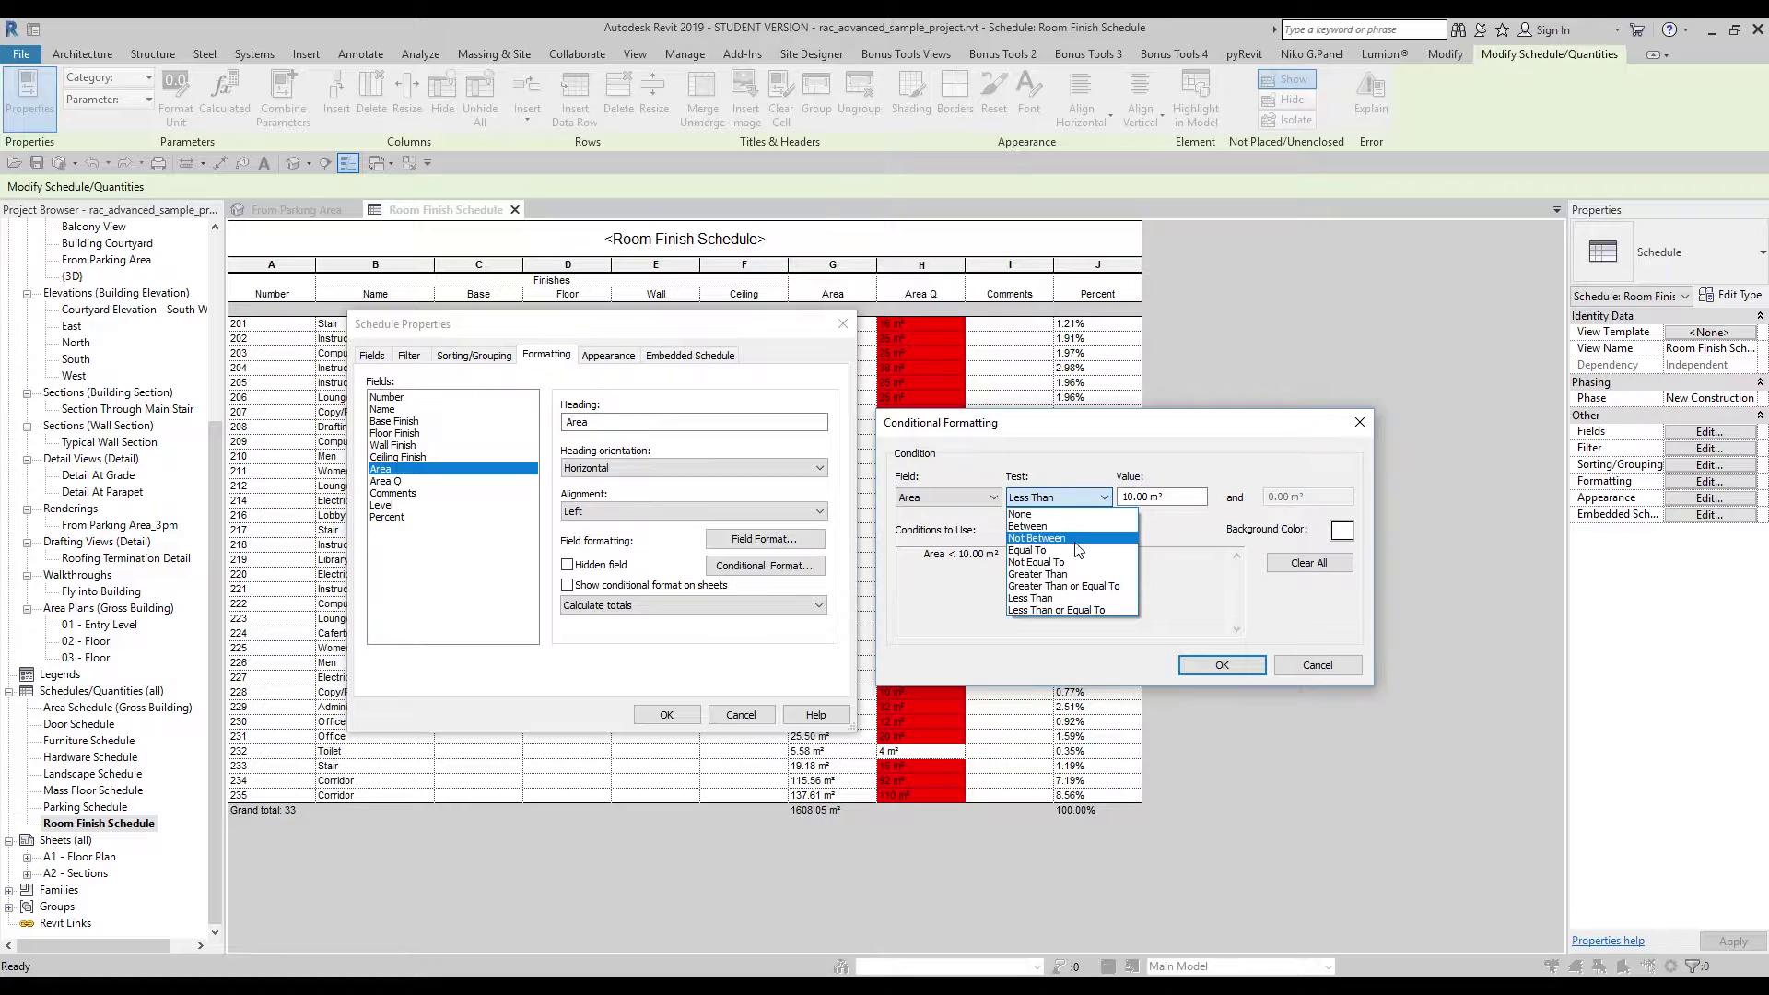
pyautogui.click(1114, 587)
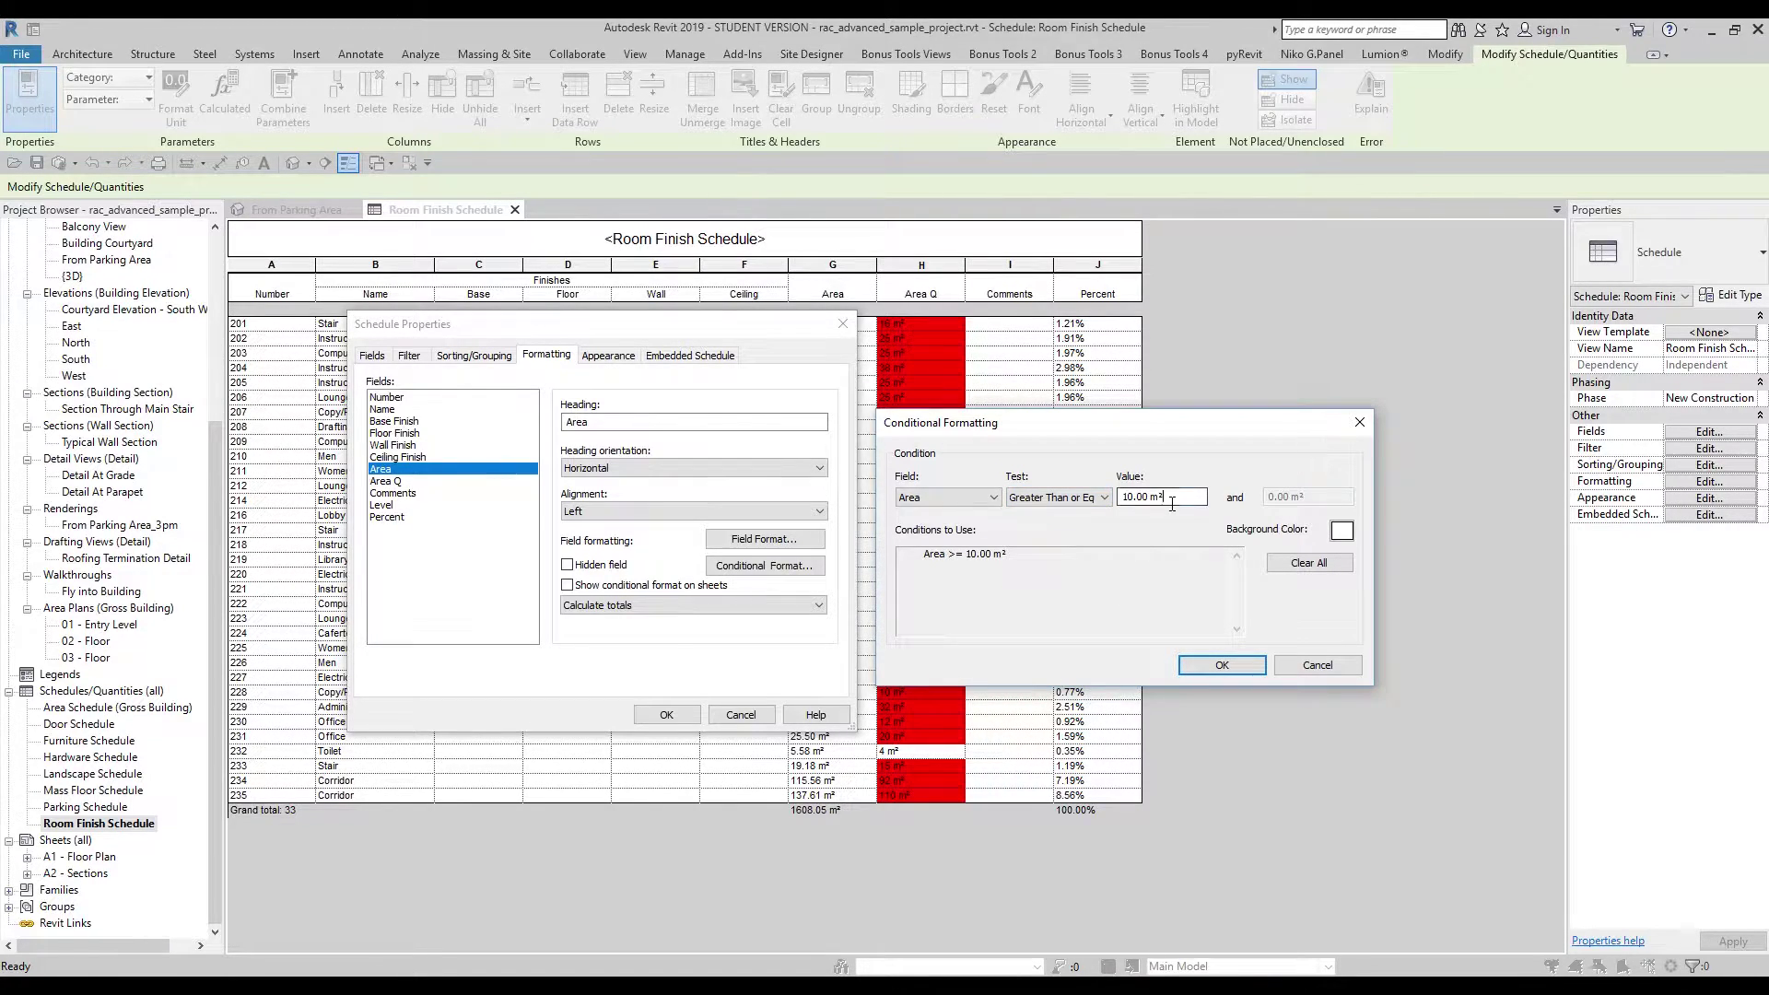
pyautogui.click(1078, 498)
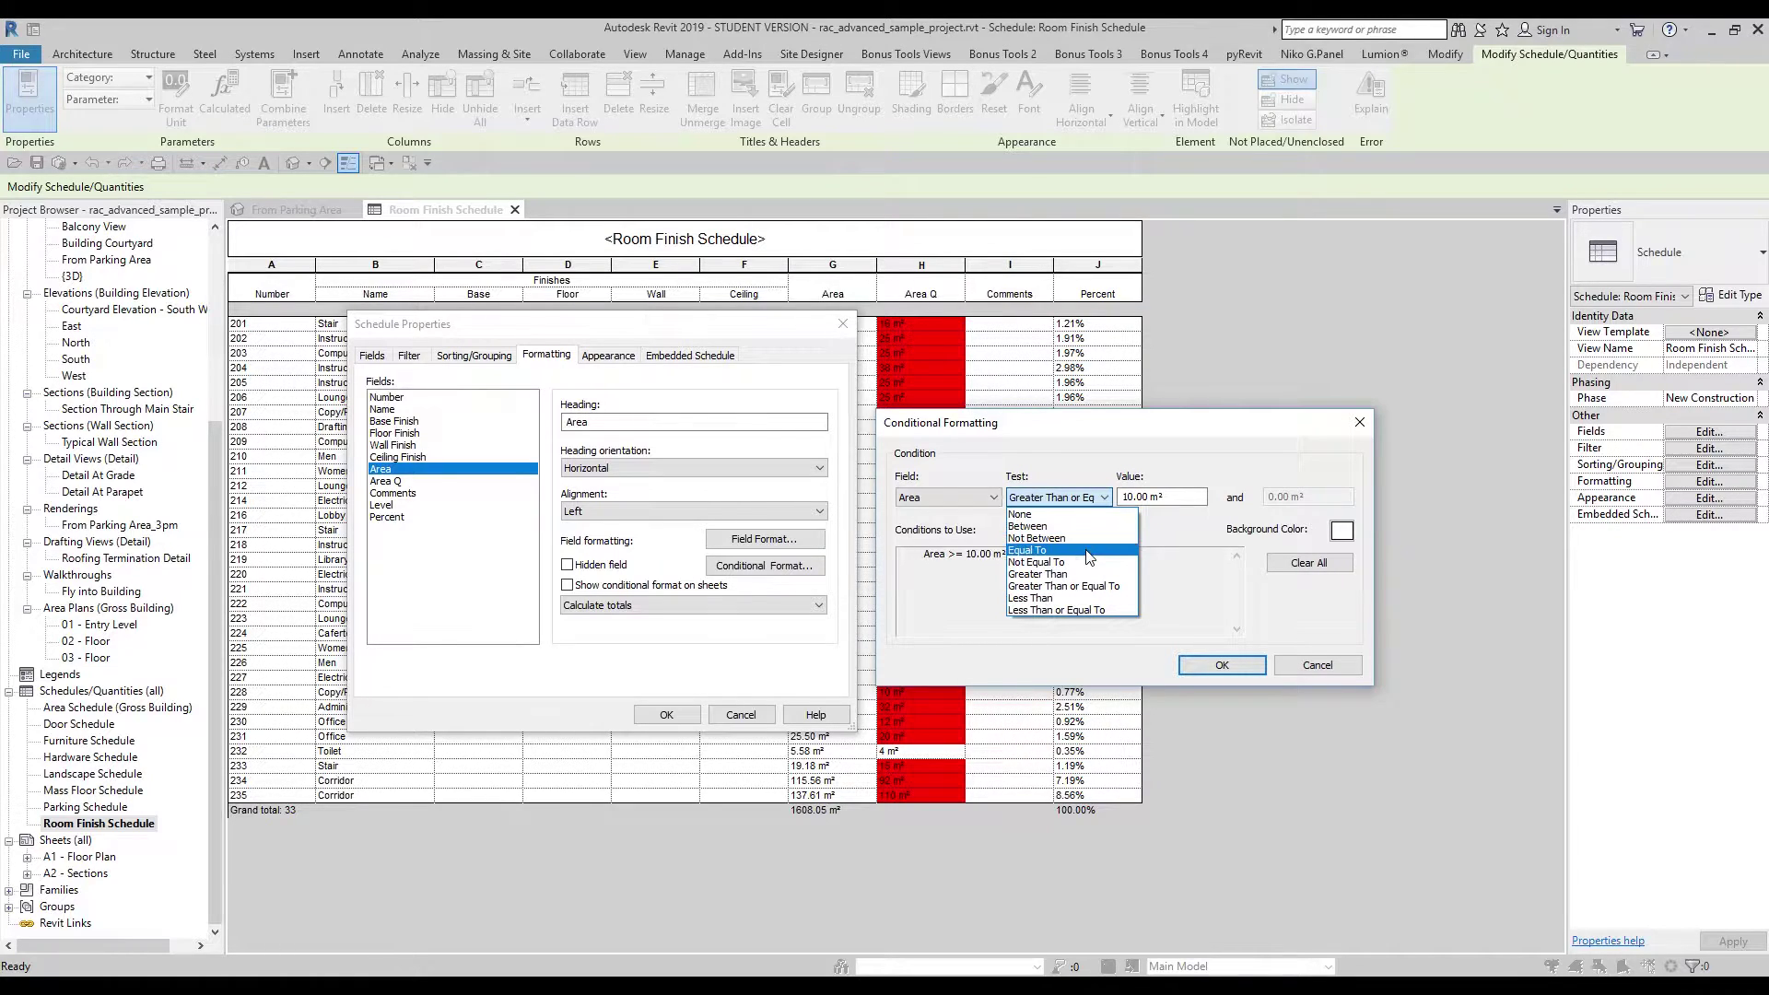
pyautogui.click(1073, 528)
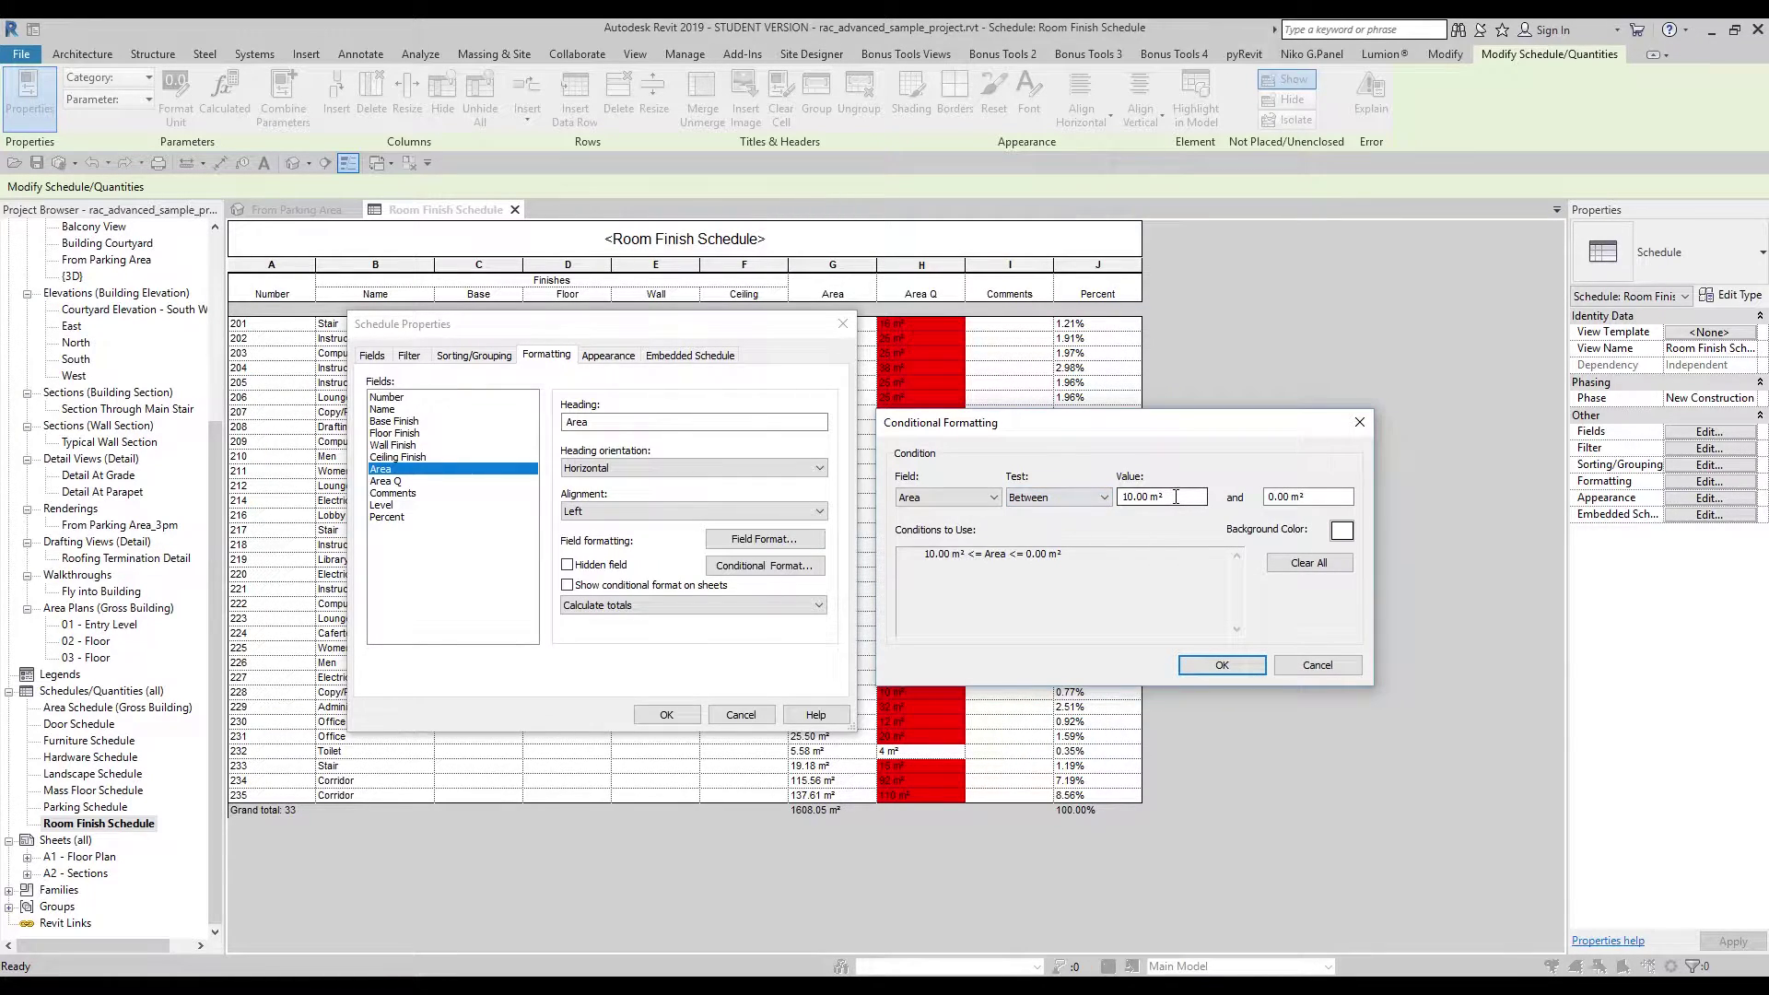
pyautogui.press('Tab')
pyautogui.write('1')
pyautogui.write('00.0')
pyautogui.press('BackSpace')
pyautogui.press('Tab')
# Give the Area condition a light green background, RGB 128-255-000, and apply the formatting to the schedule
pyautogui.click(1341, 531)
pyautogui.click(977, 443)
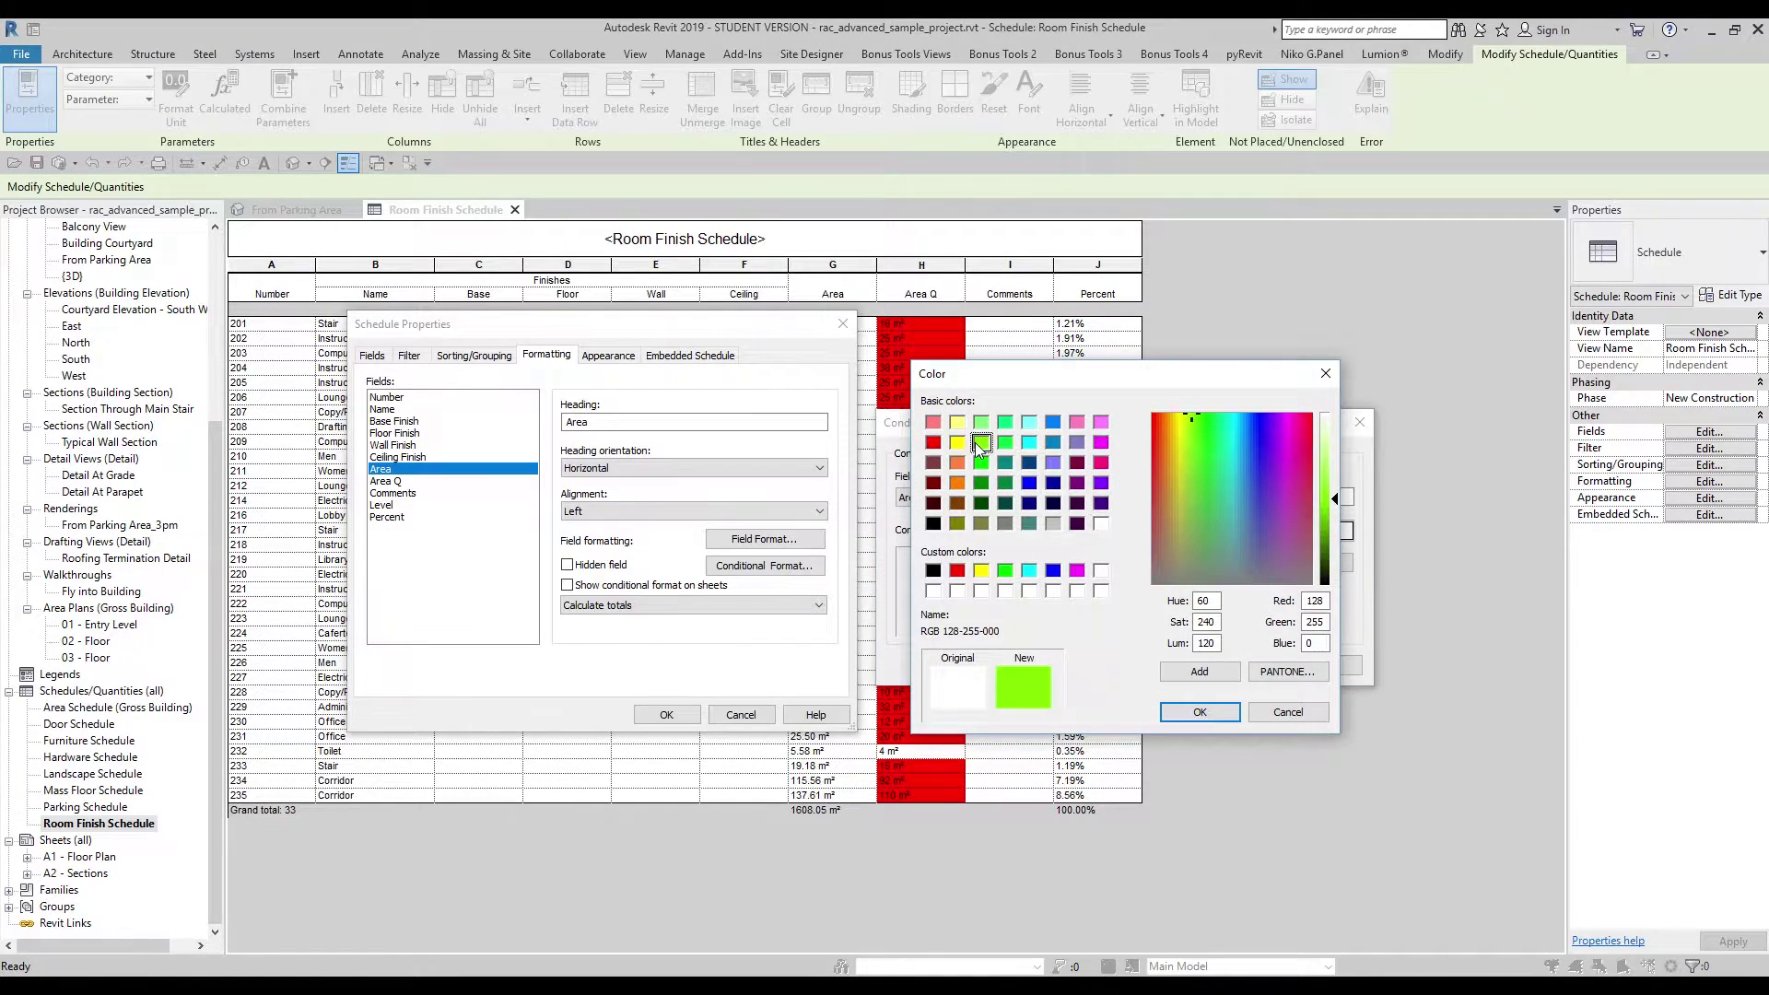
pyautogui.click(1182, 713)
pyautogui.click(1206, 671)
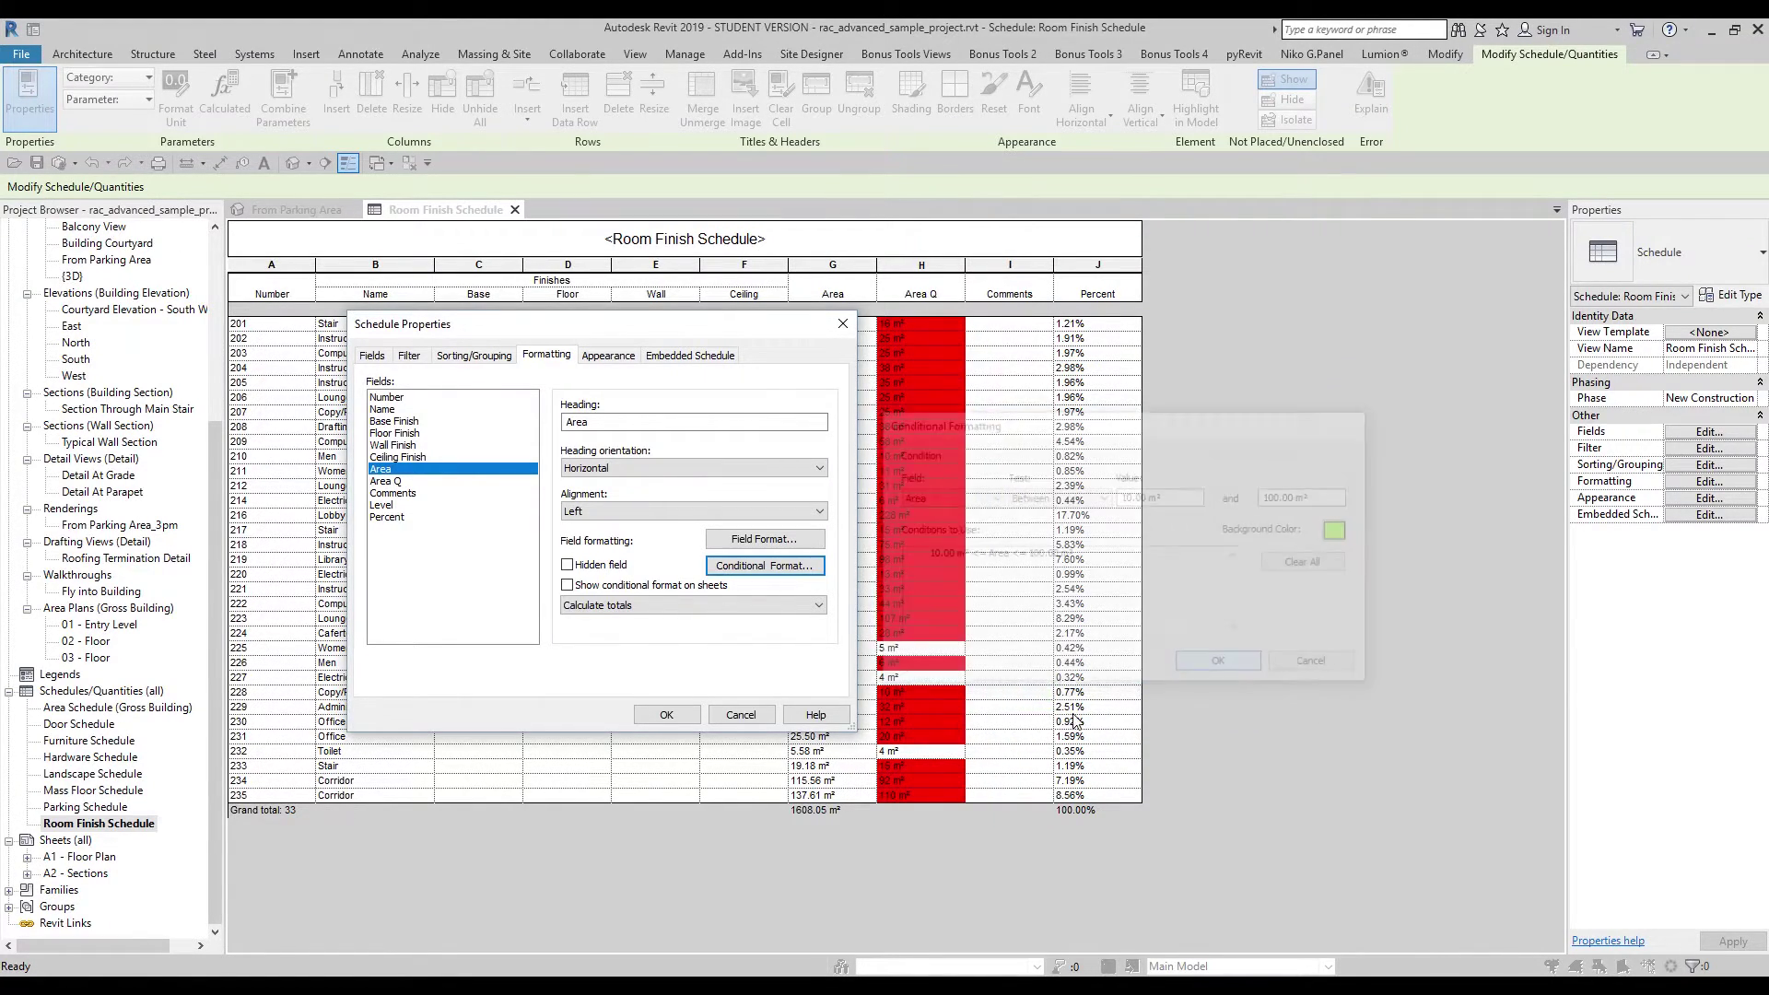
pyautogui.click(666, 715)
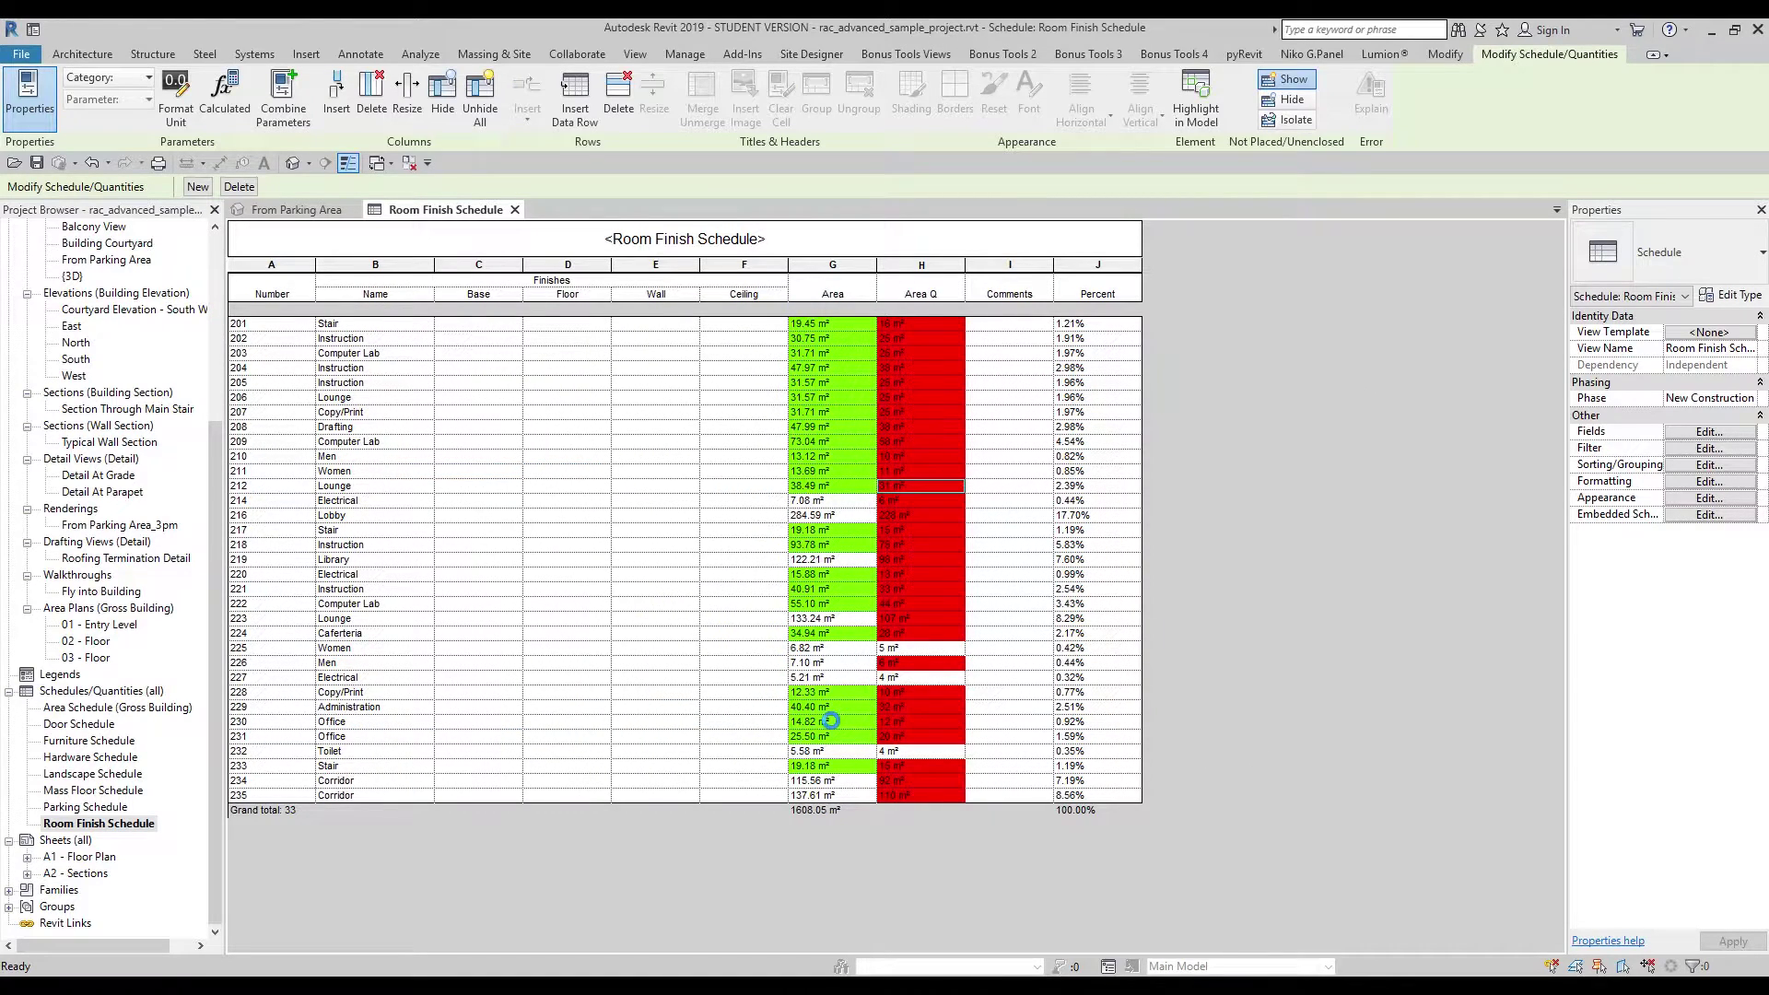